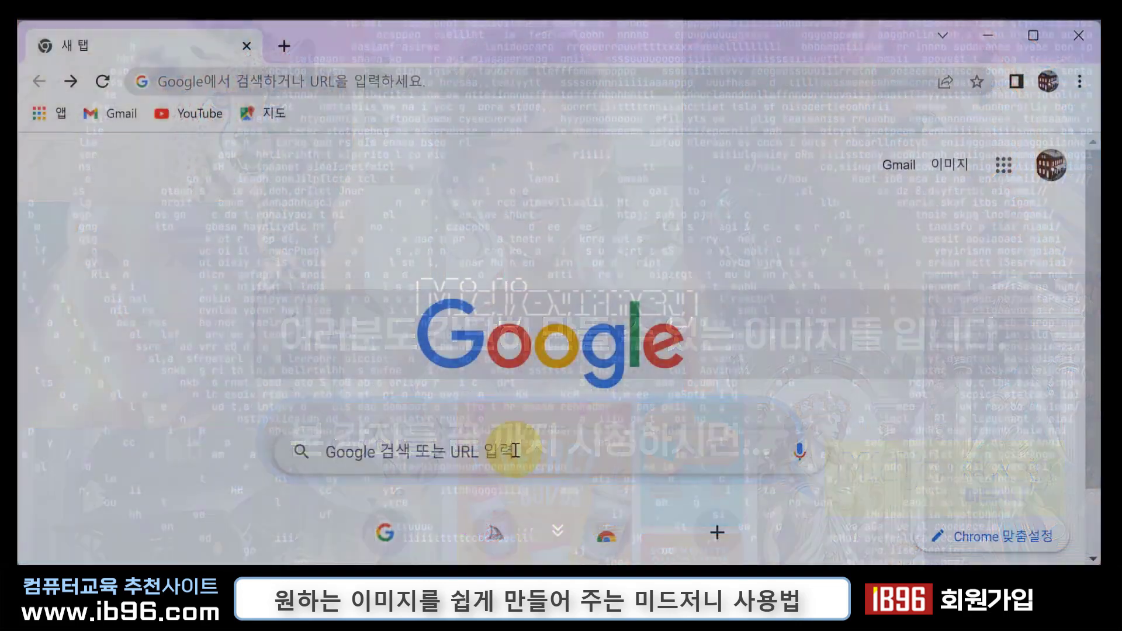
Search Google for midjourney and open the official midjourney.com site from the results
click(513, 450)
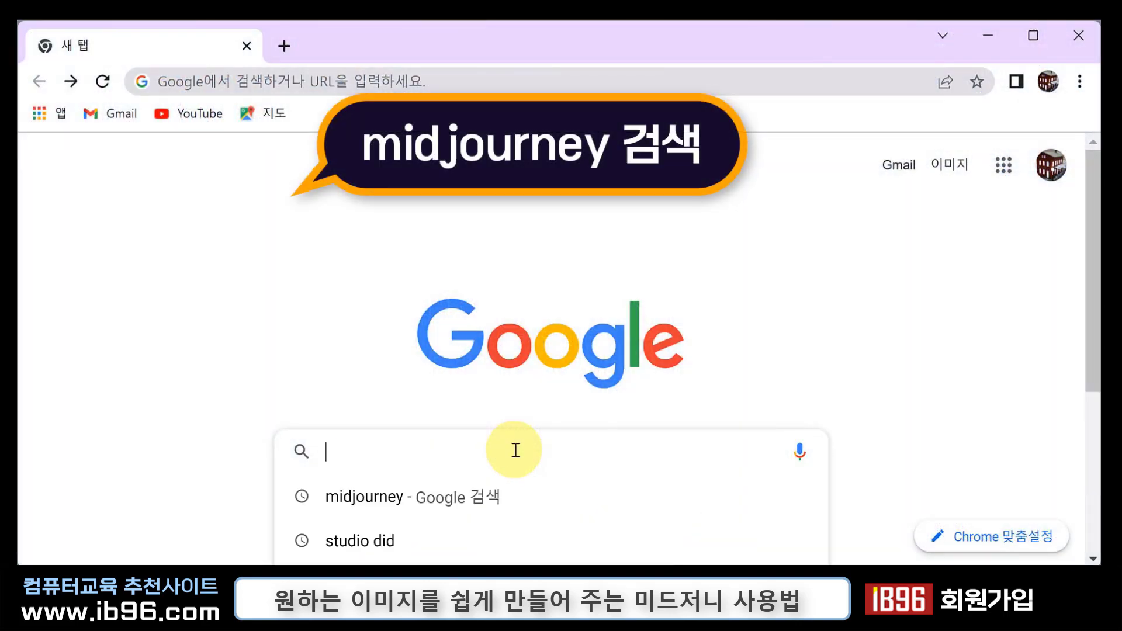
click(398, 510)
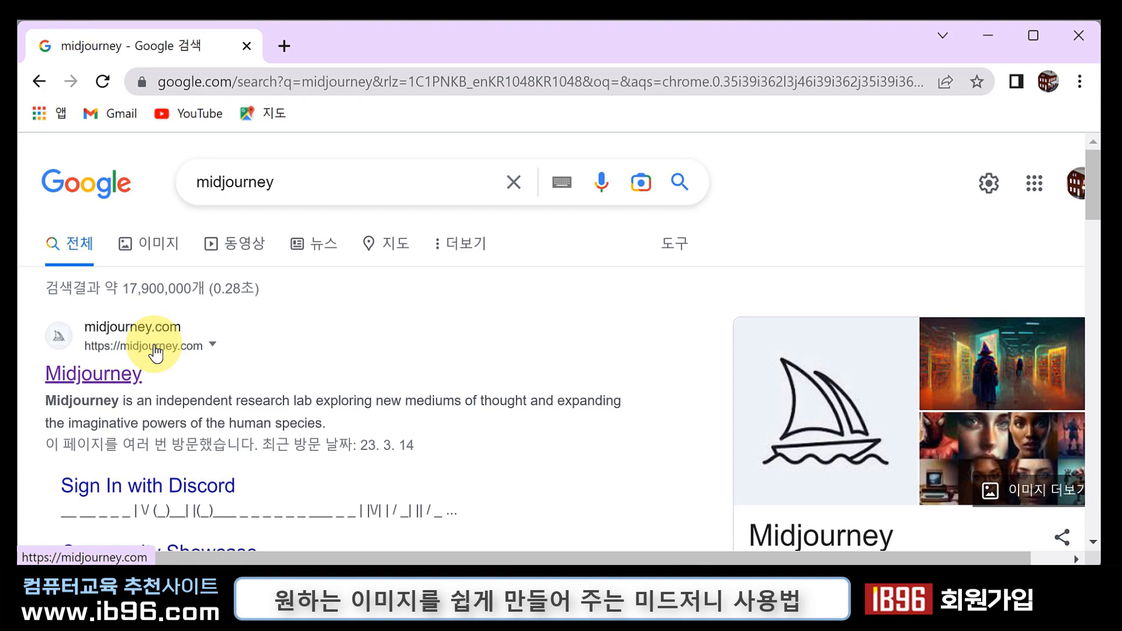
click(156, 353)
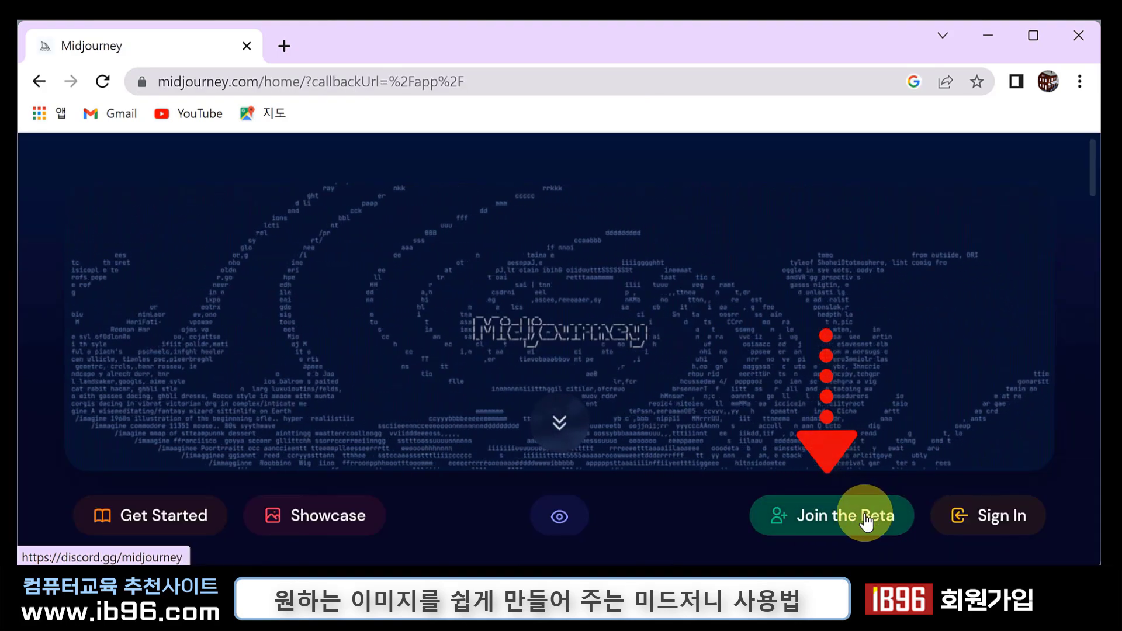
Join the Midjourney beta and accept the Discord invitation to its server
click(866, 518)
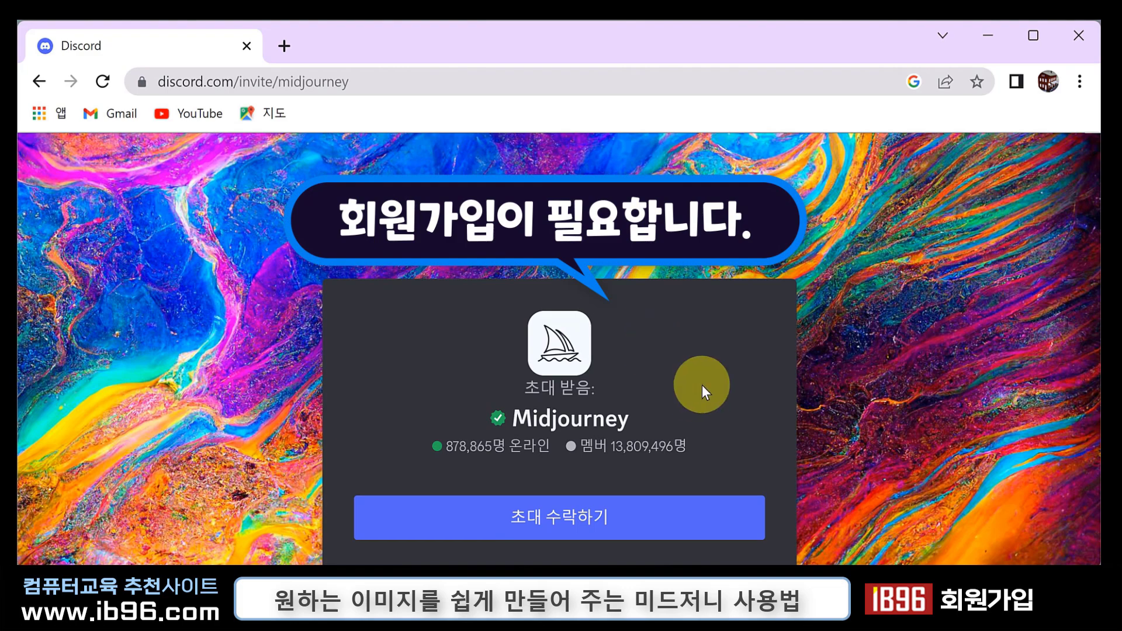
click(600, 515)
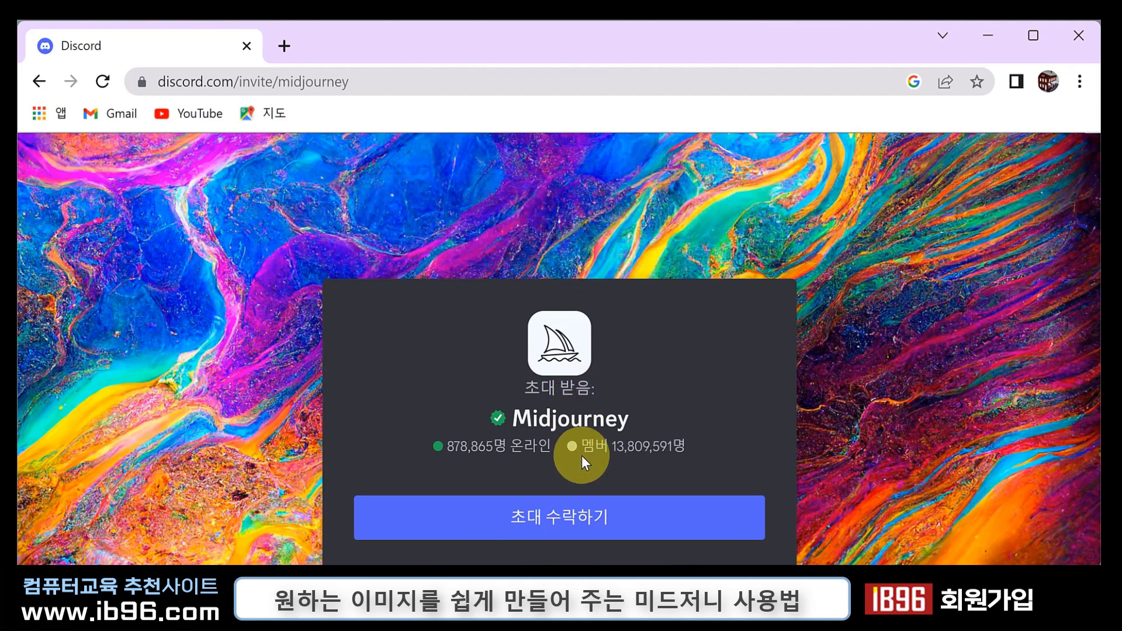
click(587, 517)
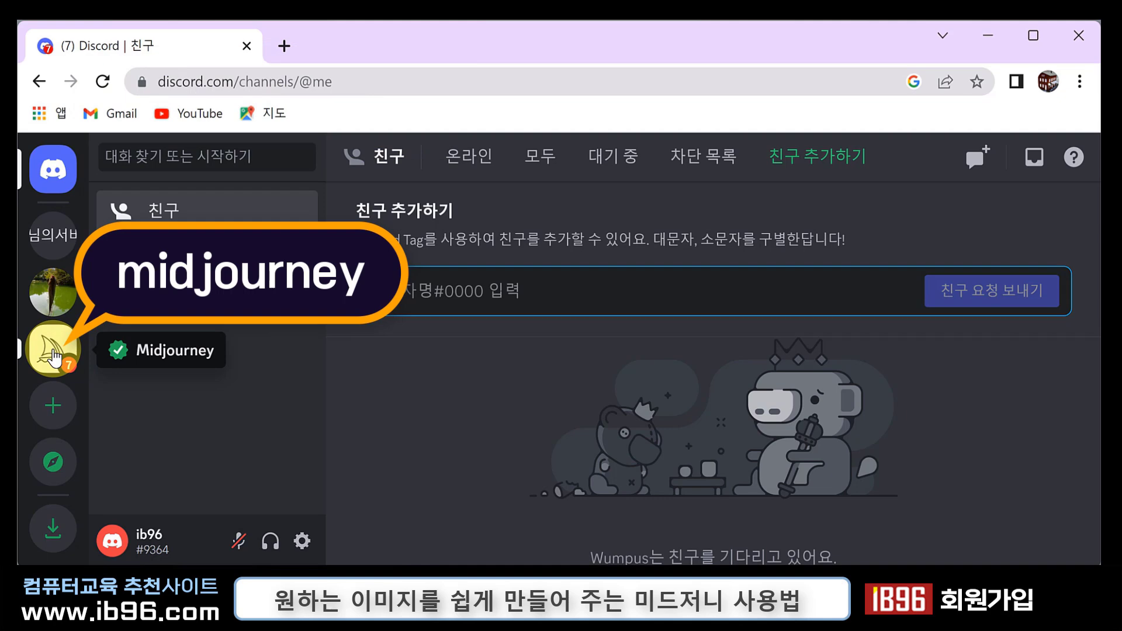
Open the newbies-181 channel on the Midjourney server and look over the images posted there
click(55, 355)
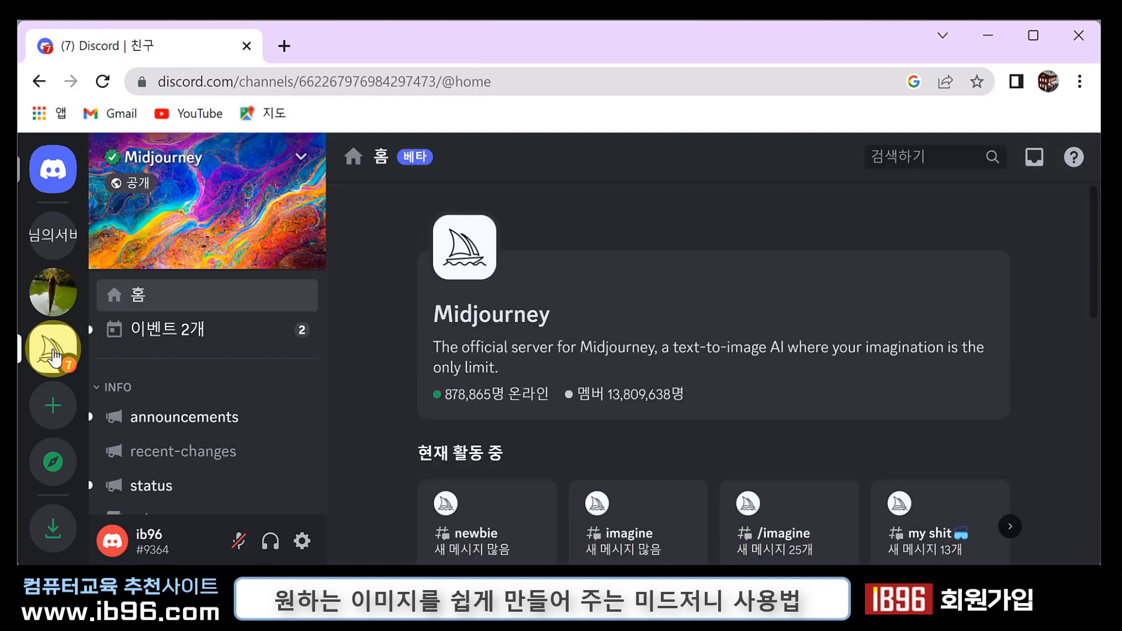
scroll(214, 443, down, 10)
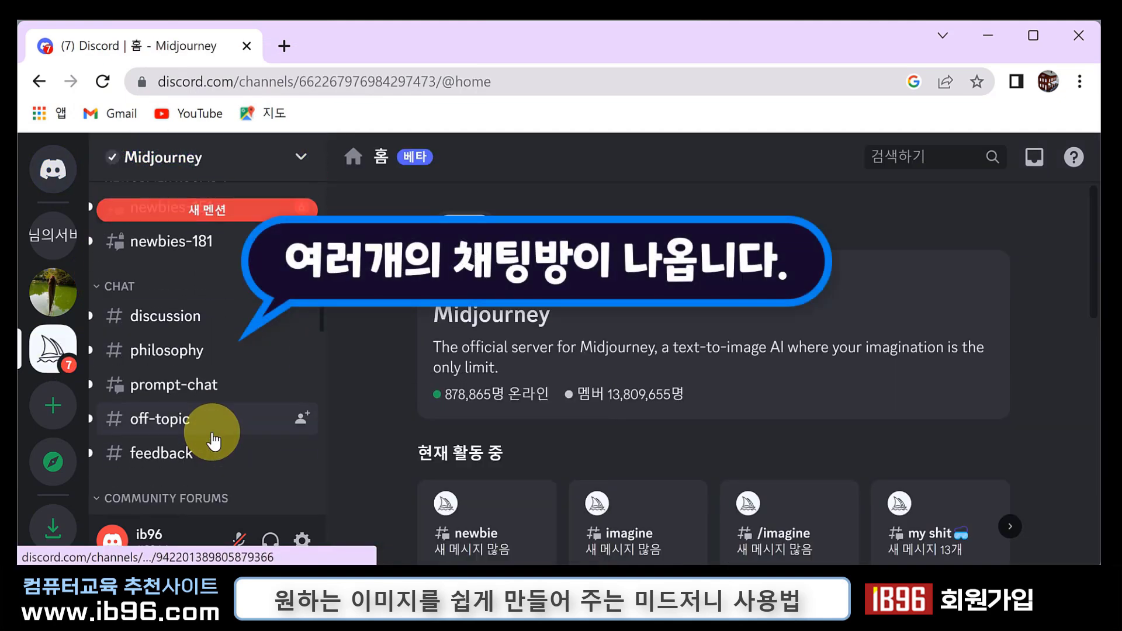
scroll(214, 442, up, 3)
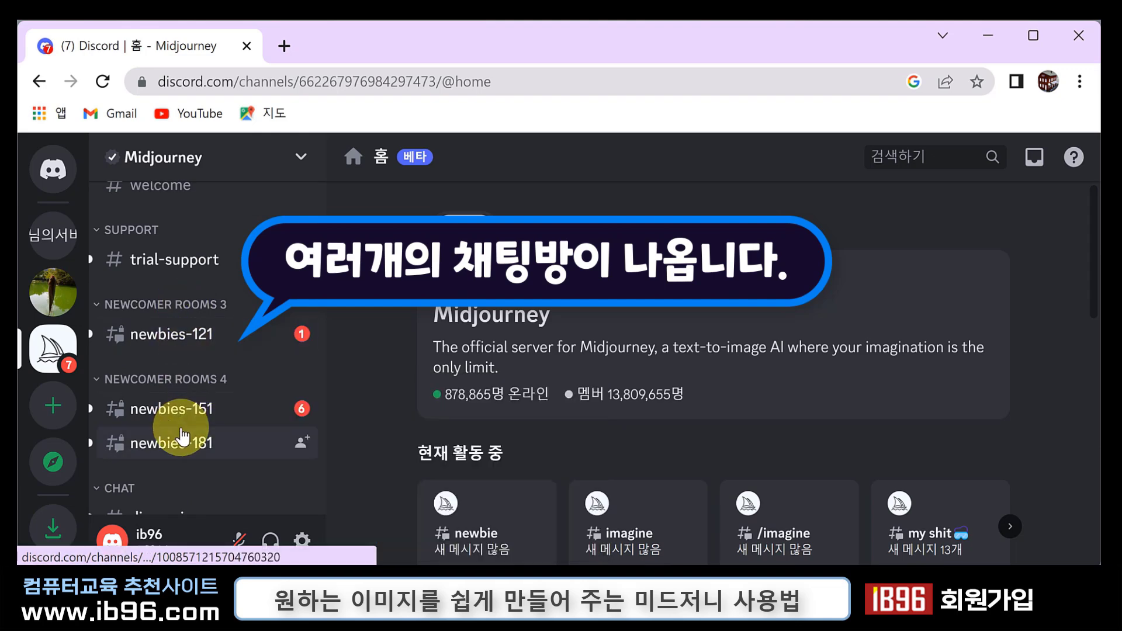
mouse_move(187, 338)
mouse_move(185, 449)
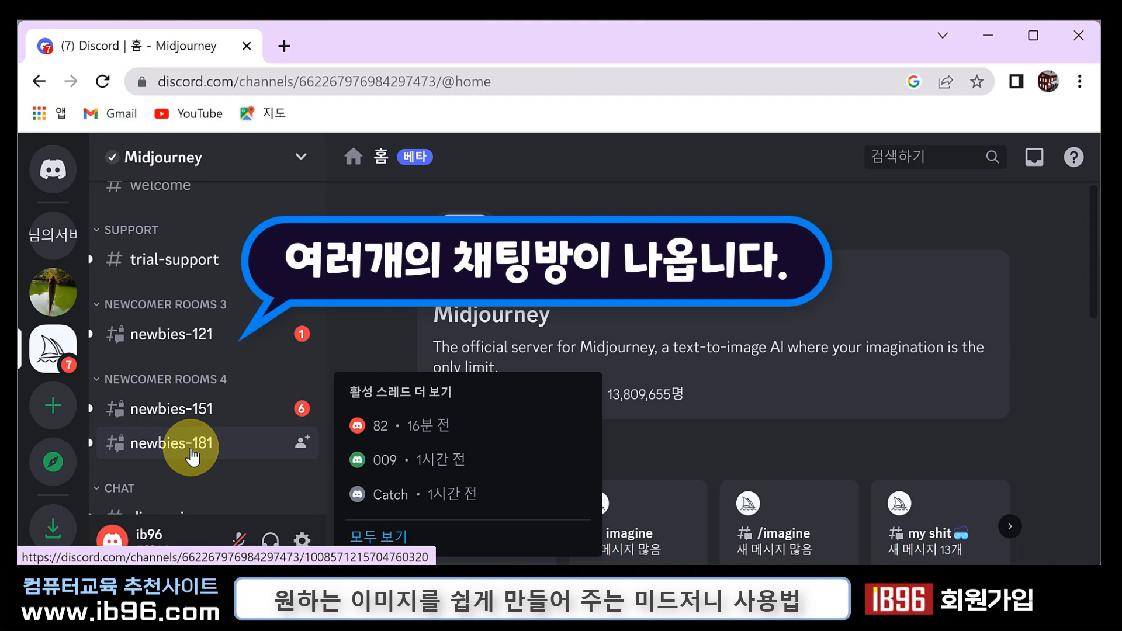
click(191, 450)
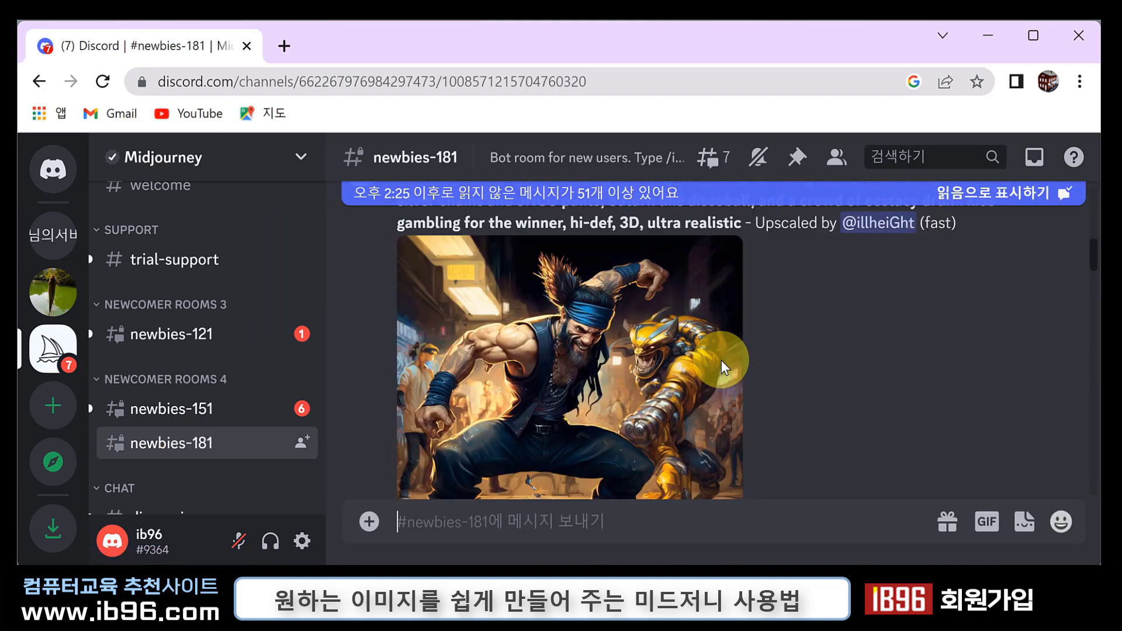
scroll(708, 388, up, 5)
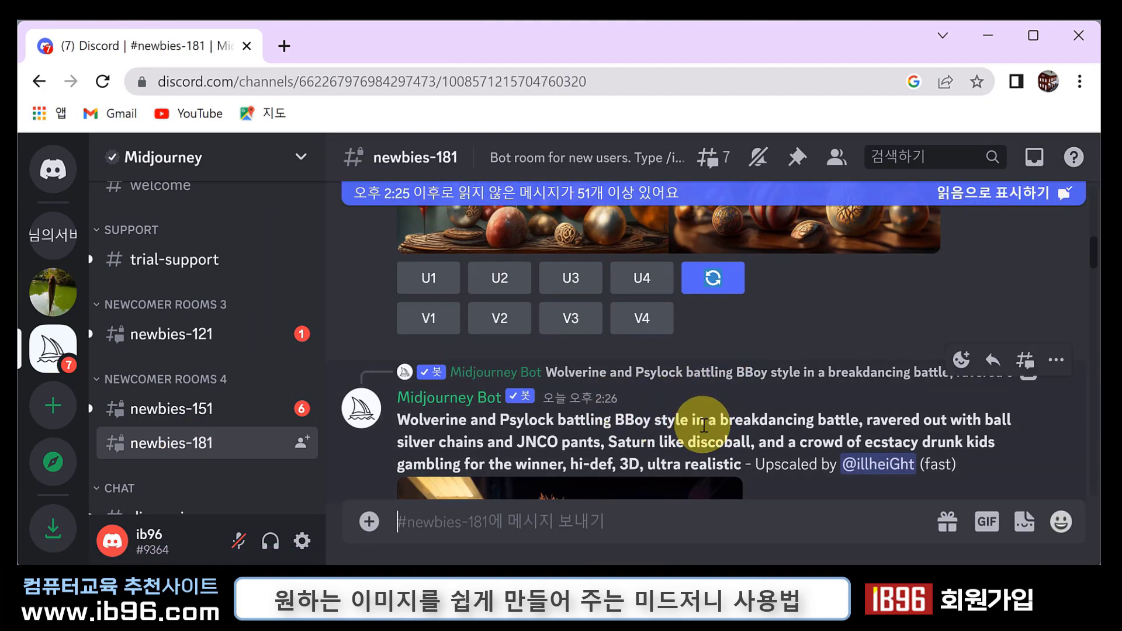
scroll(706, 425, down, 3)
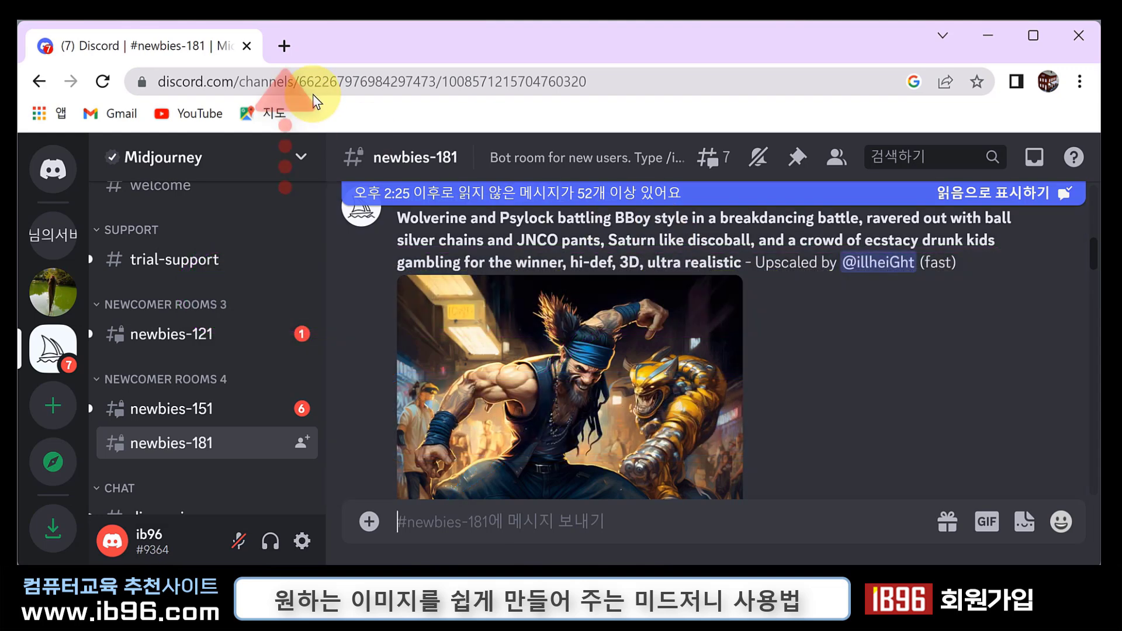
Open Google Translate in a new browser tab
click(286, 46)
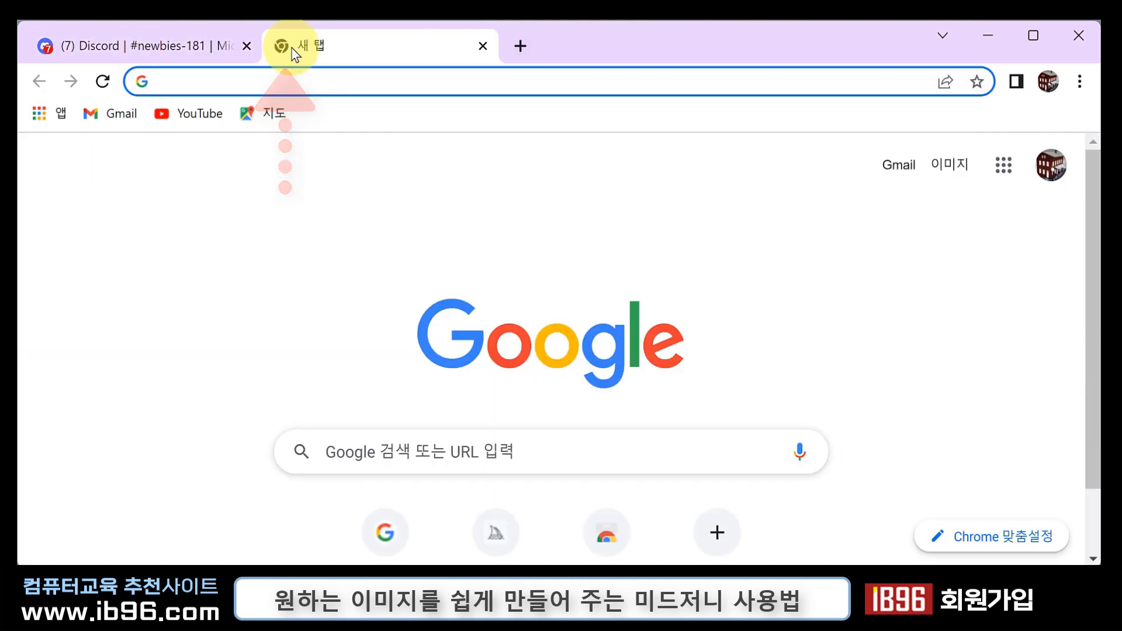
click(1003, 169)
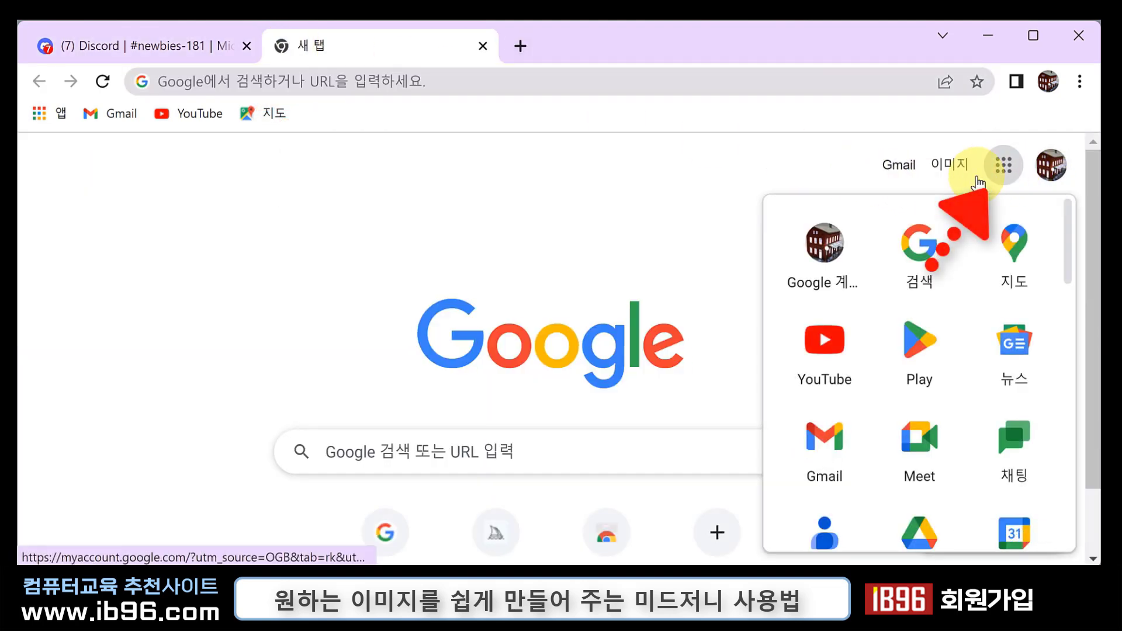
scroll(882, 322, down, 3)
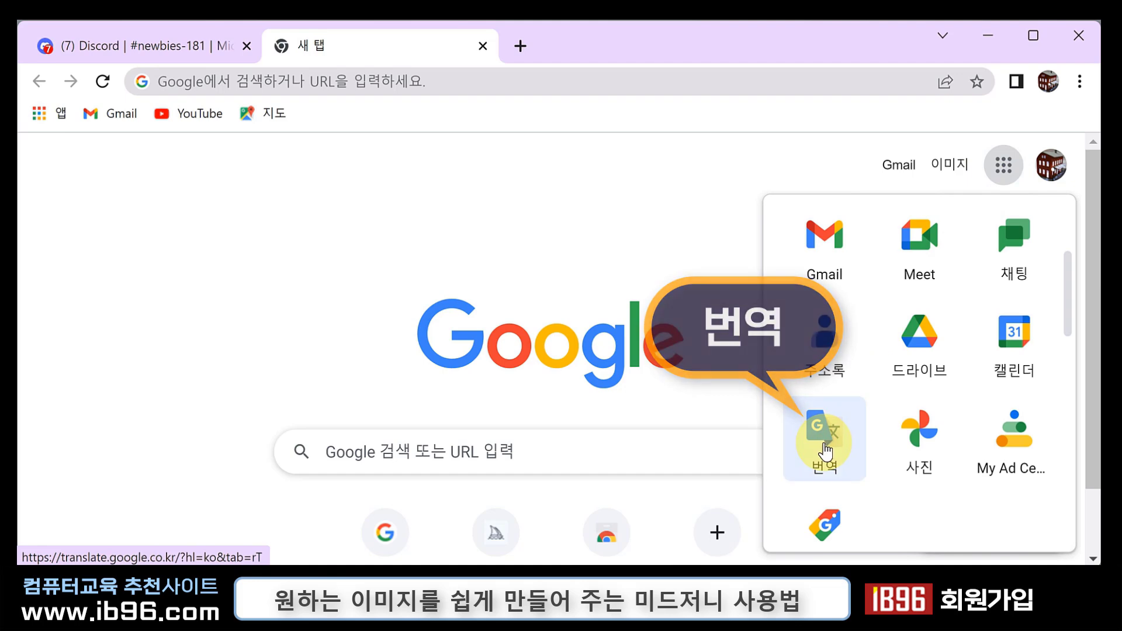
click(825, 450)
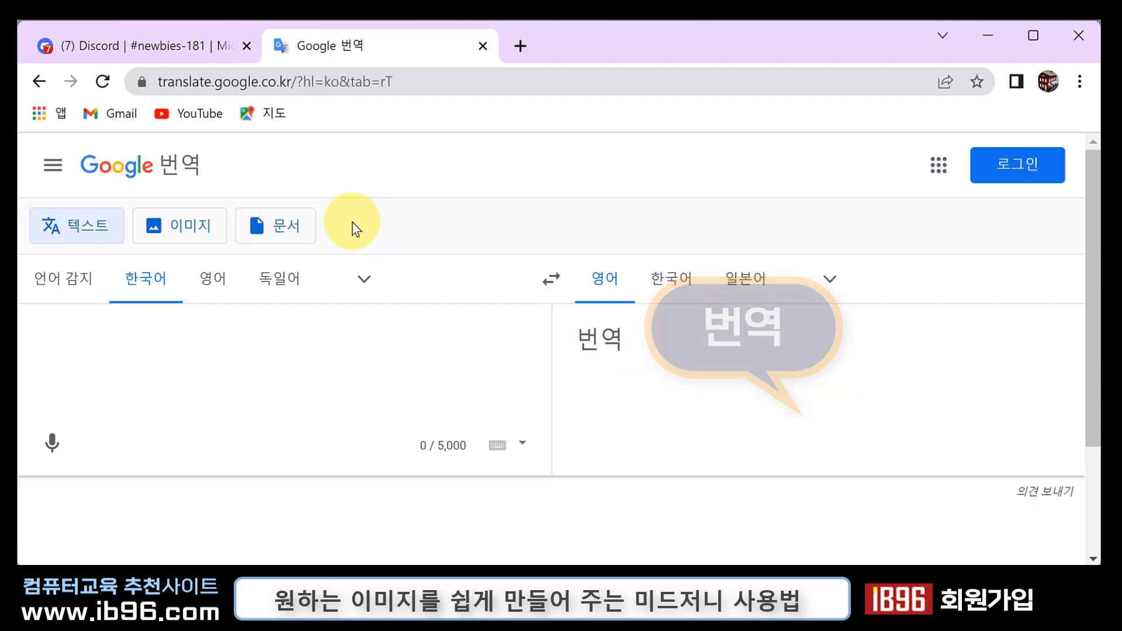
Switch back to Discord and start the Midjourney Bot's /imagine command in the newbies-181 channel
click(169, 47)
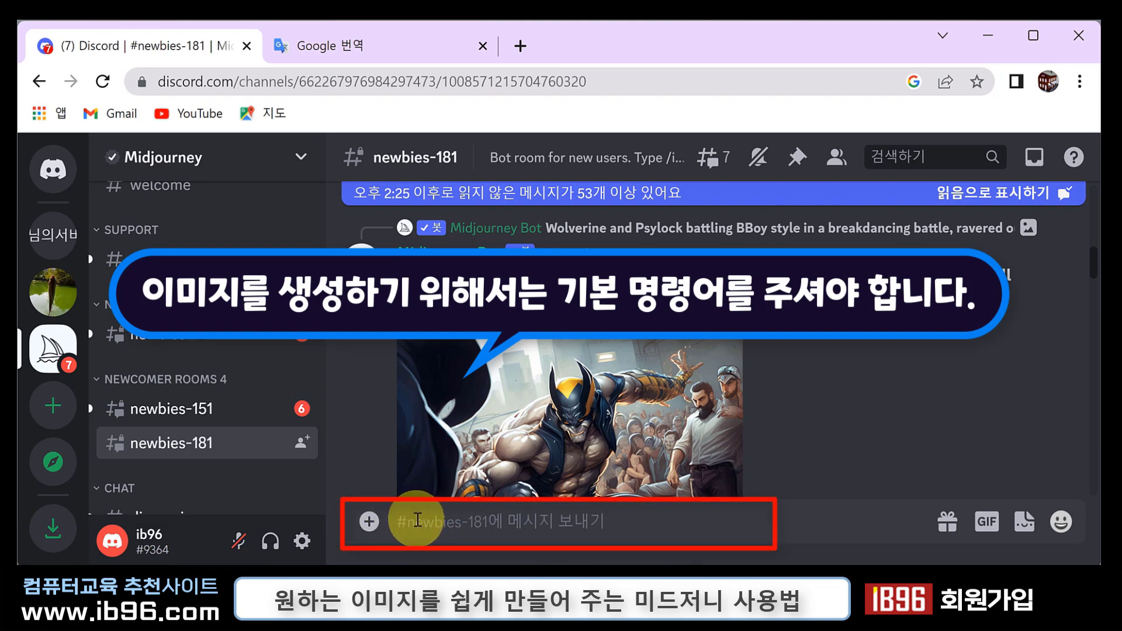
click(369, 522)
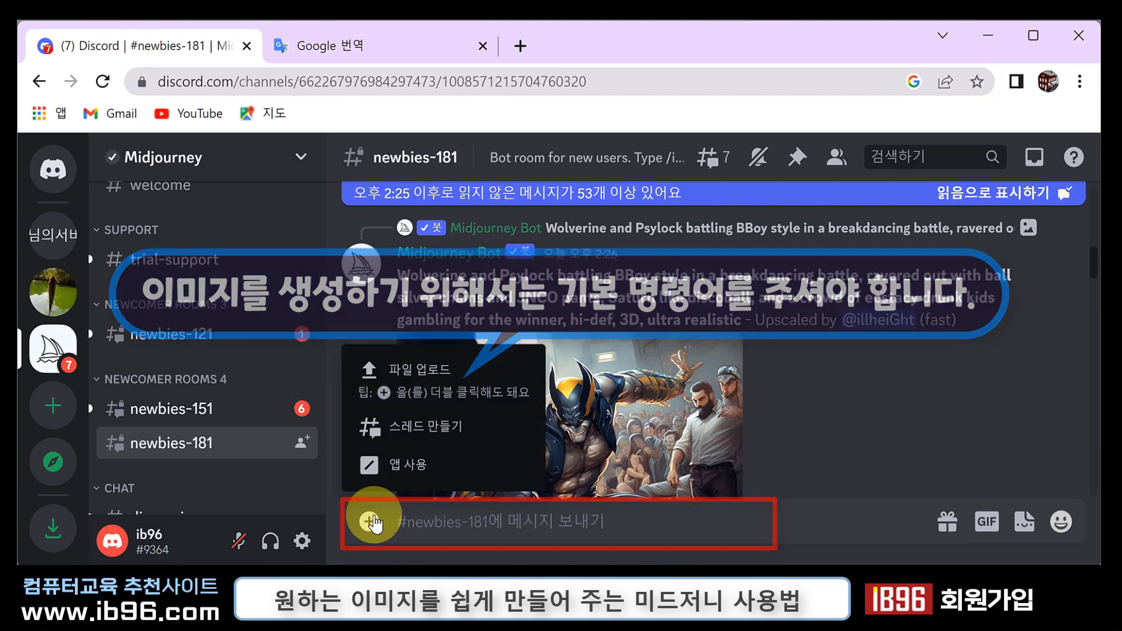
click(393, 473)
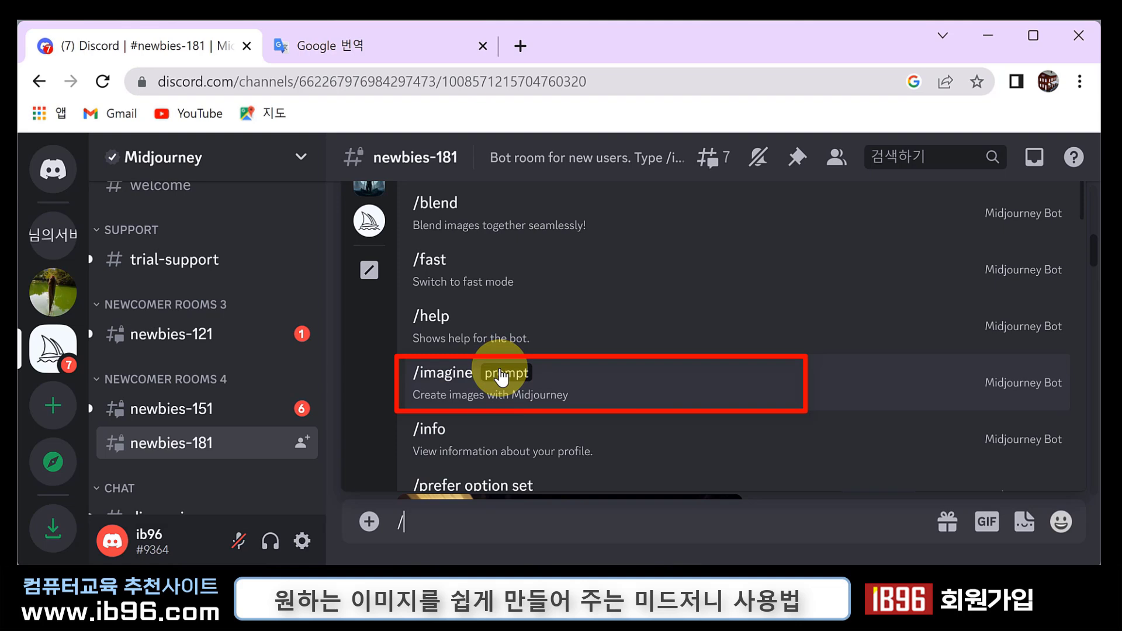
click(455, 389)
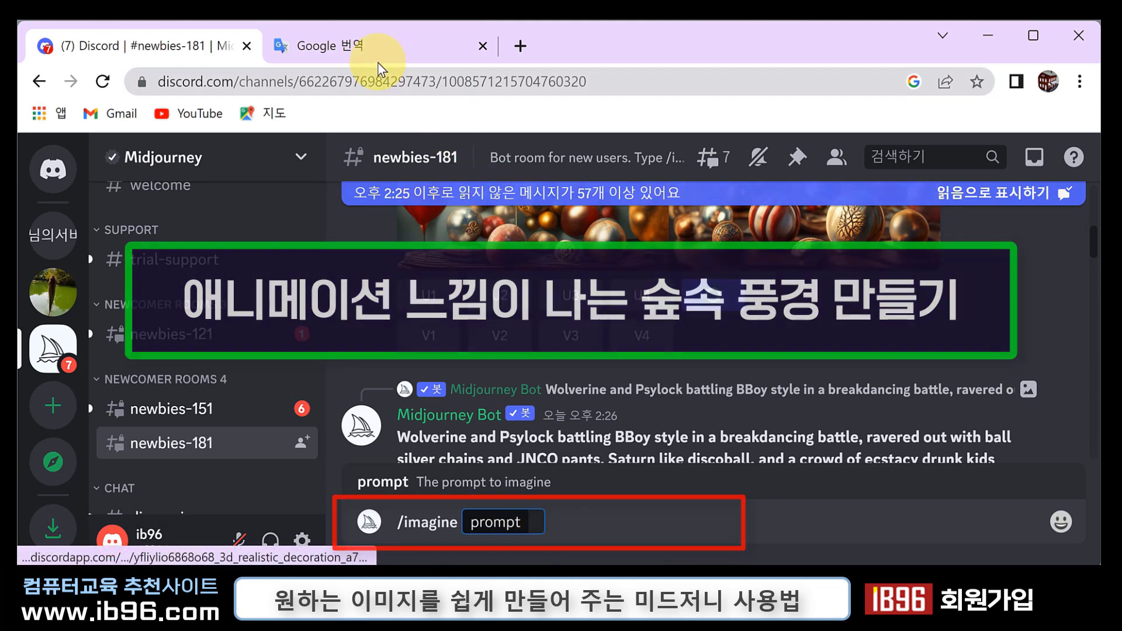
Switch to Google Translate, translate "지브리 애니같은 숲속의 오두막, 행복한 느낌, 다람쥐와 사슴." into English and copy the translation
click(353, 44)
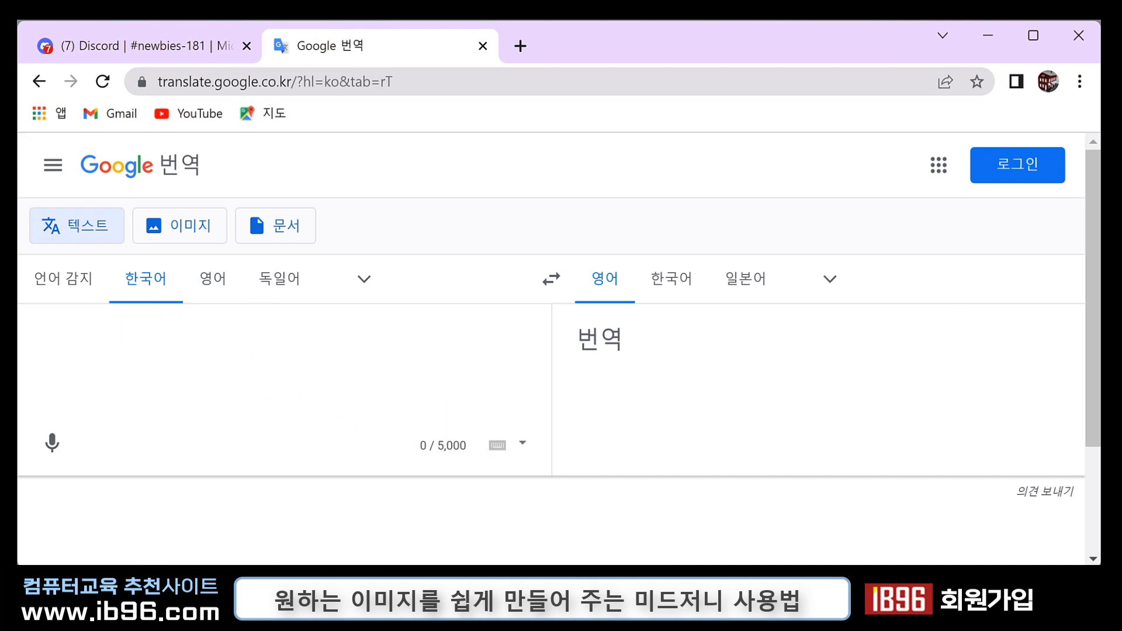
text(지브리 애니같은 숲속의 오두막, 행복한 느낌, 다람쥐와 사슴)
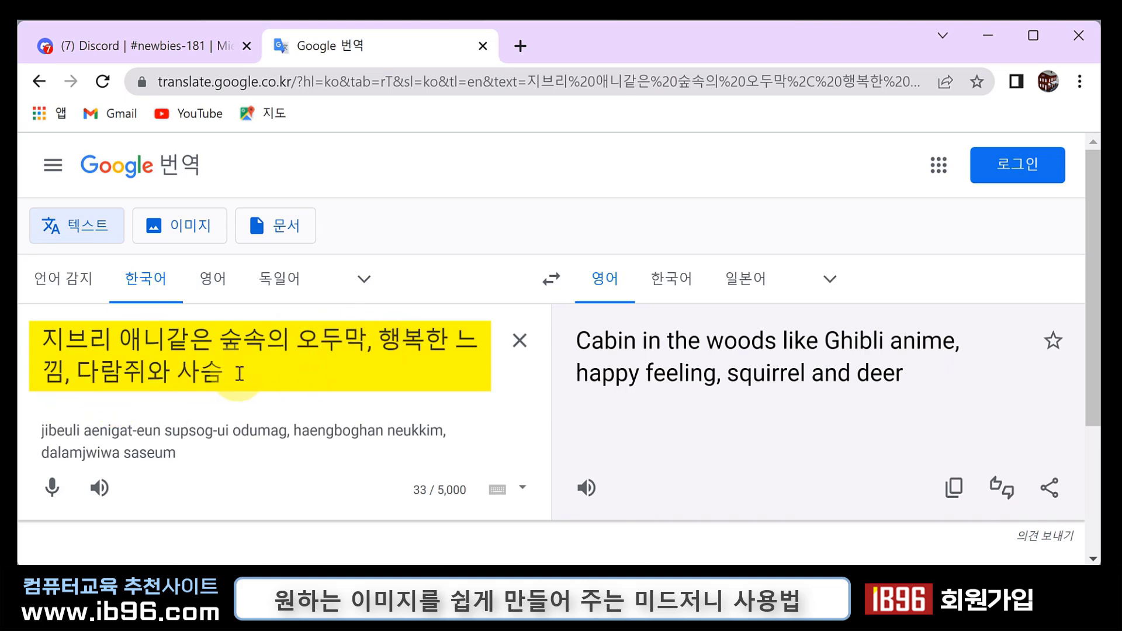
text(.)
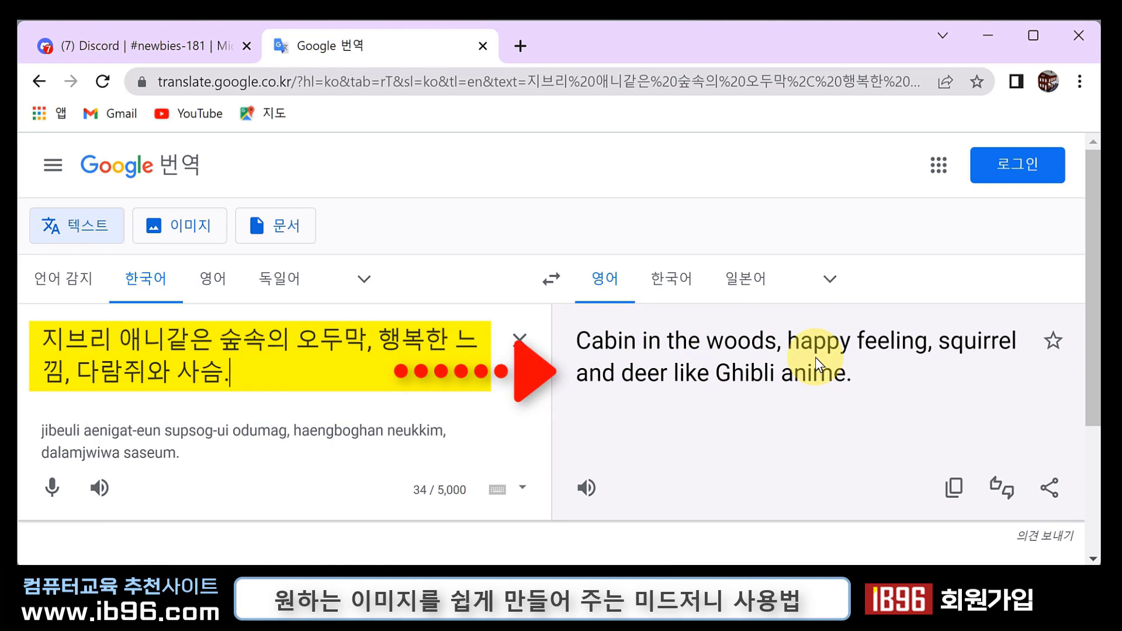
click(954, 490)
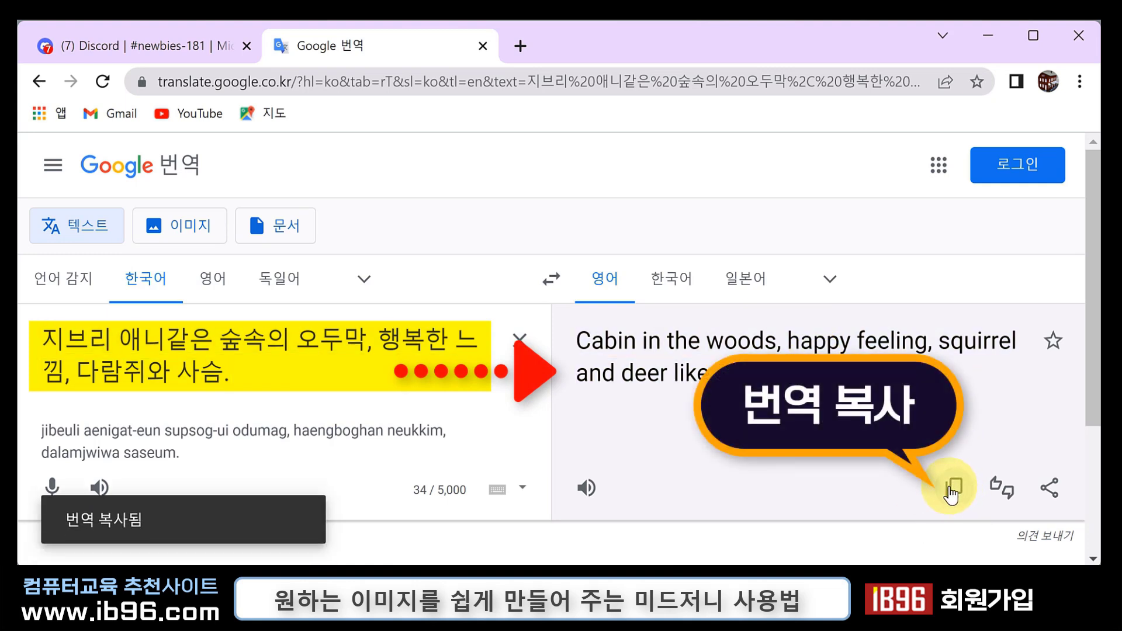
Back in Discord, paste "Cabin in the woods, happy feeling, squirrel and deer like Ghibli anime." as the /imagine prompt and submit it
click(167, 47)
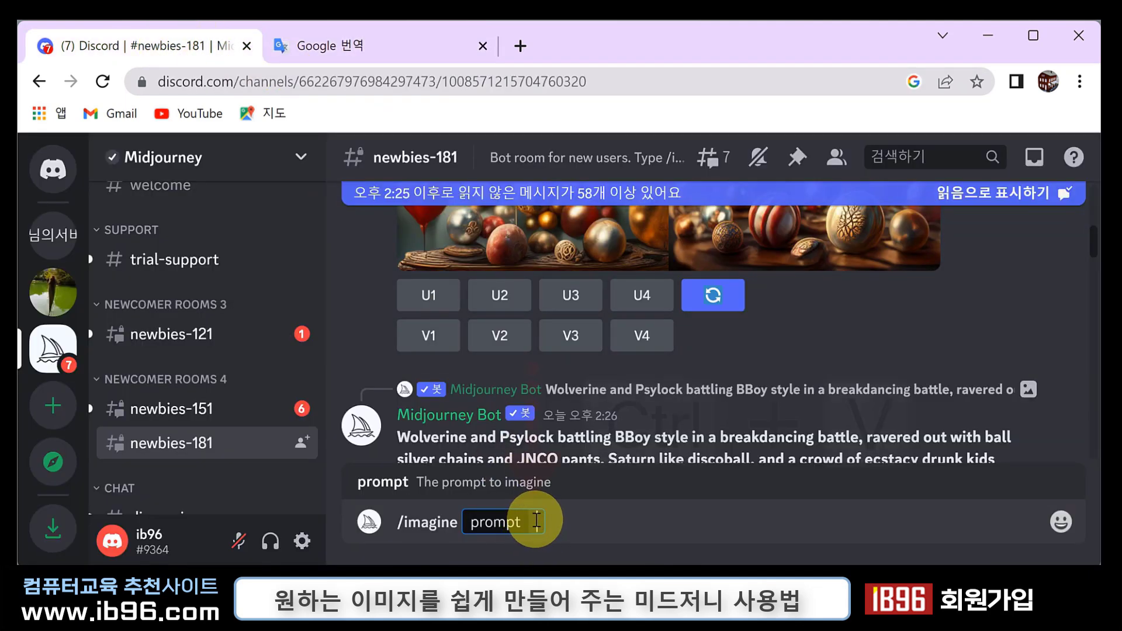
key(ctrl+v)
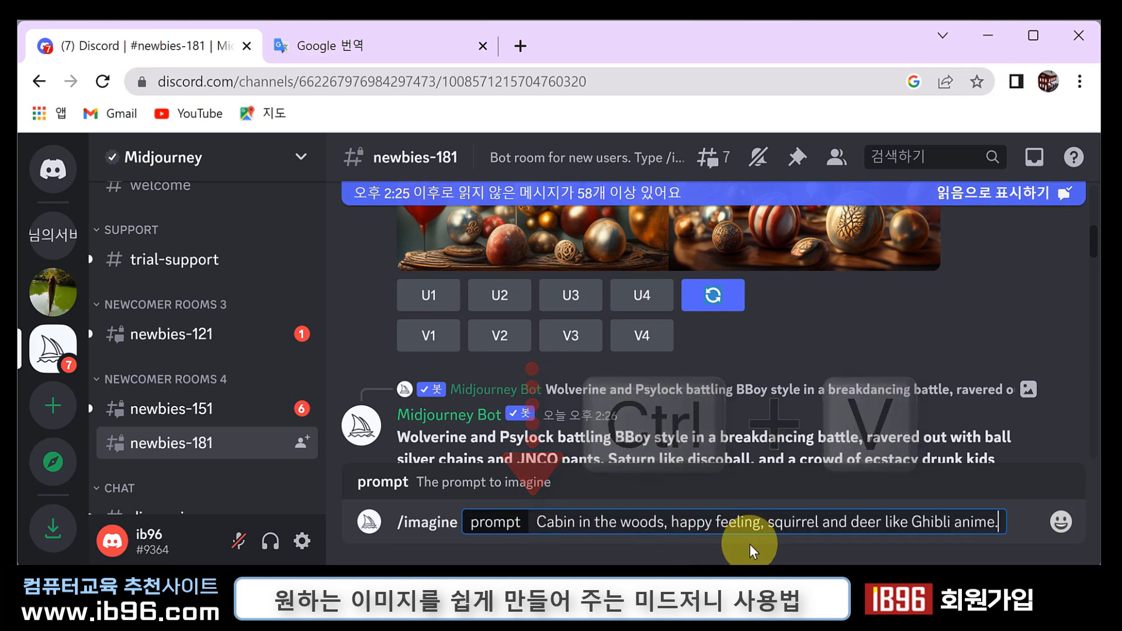
key(Return)
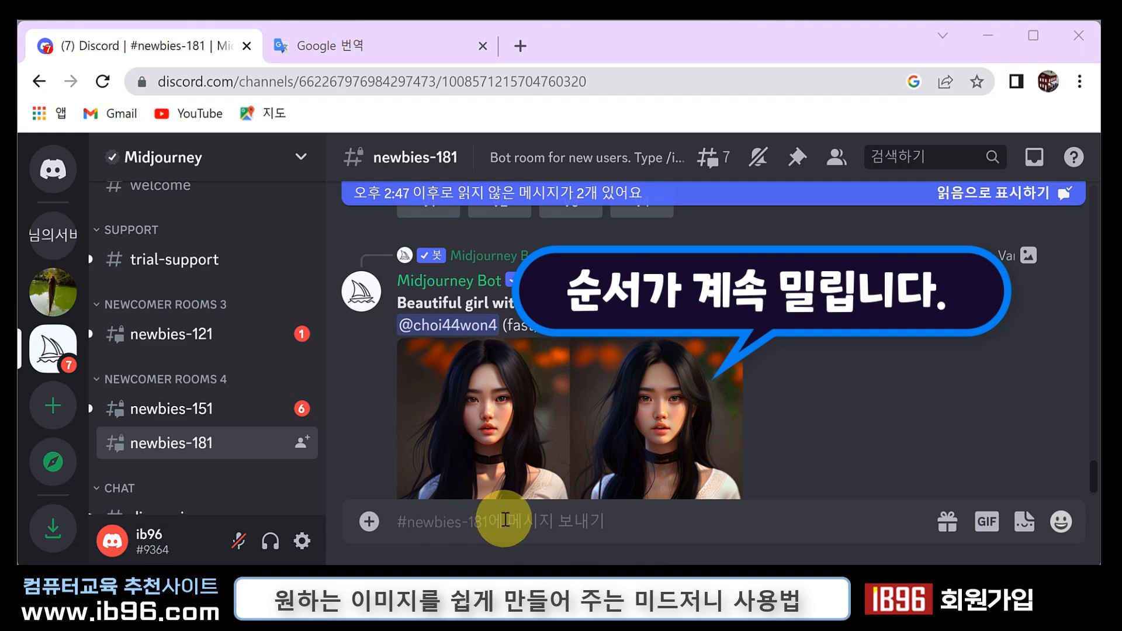
Look through the newbies-181 messages, and open the Midjourney Bot's direct message to view the generated cabin images
scroll(681, 430, up, 3)
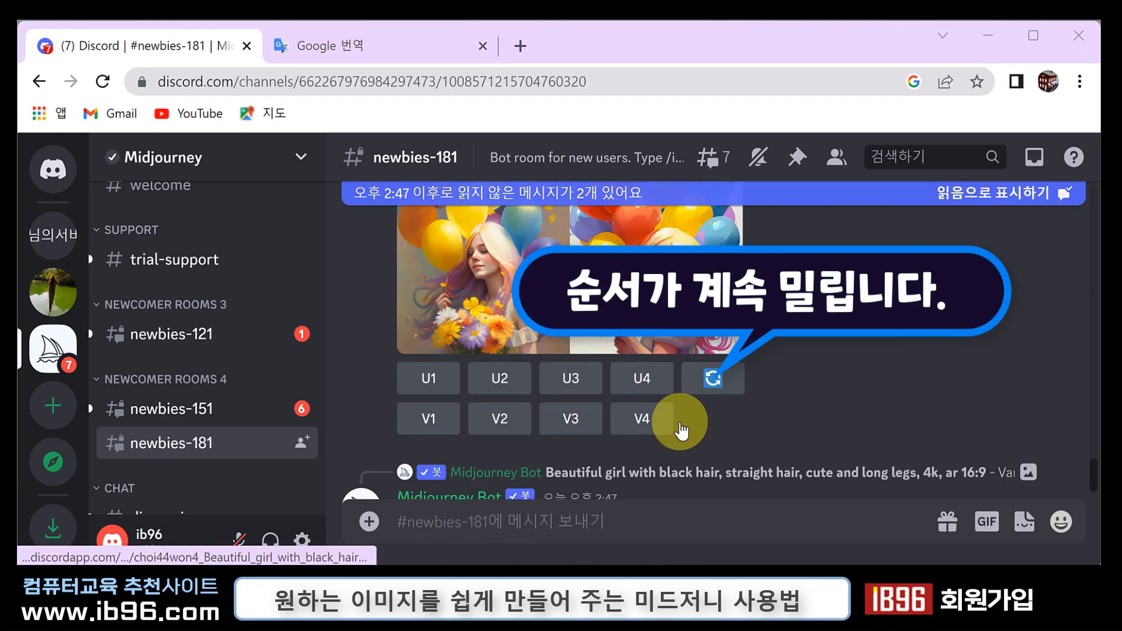
scroll(680, 430, up, 10)
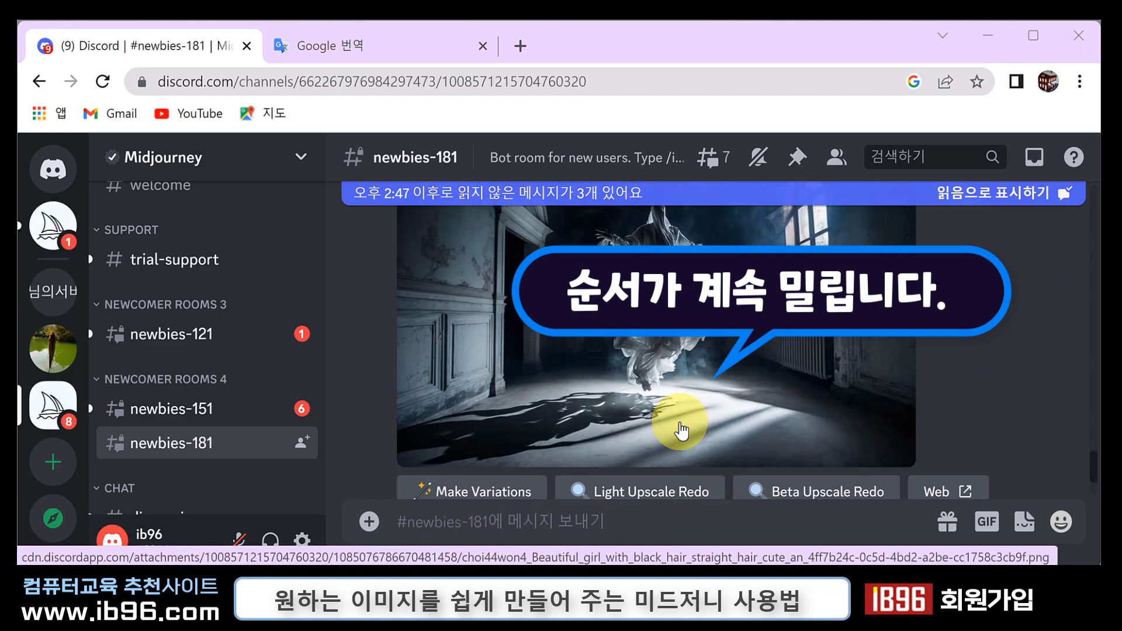
scroll(681, 432, up, 15)
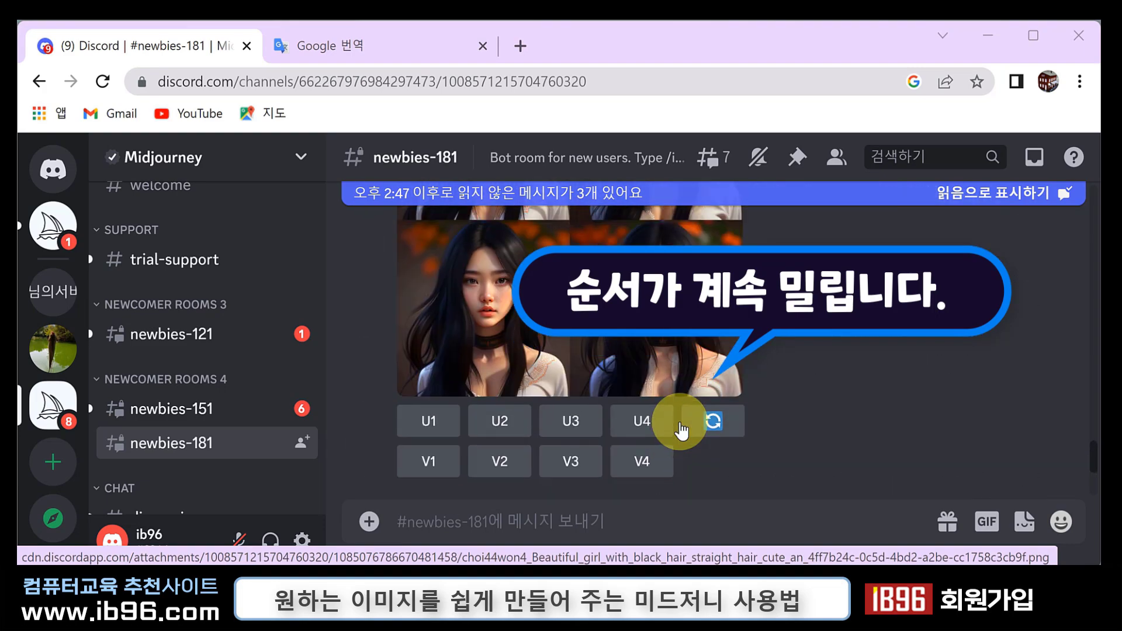
scroll(681, 431, down, 12)
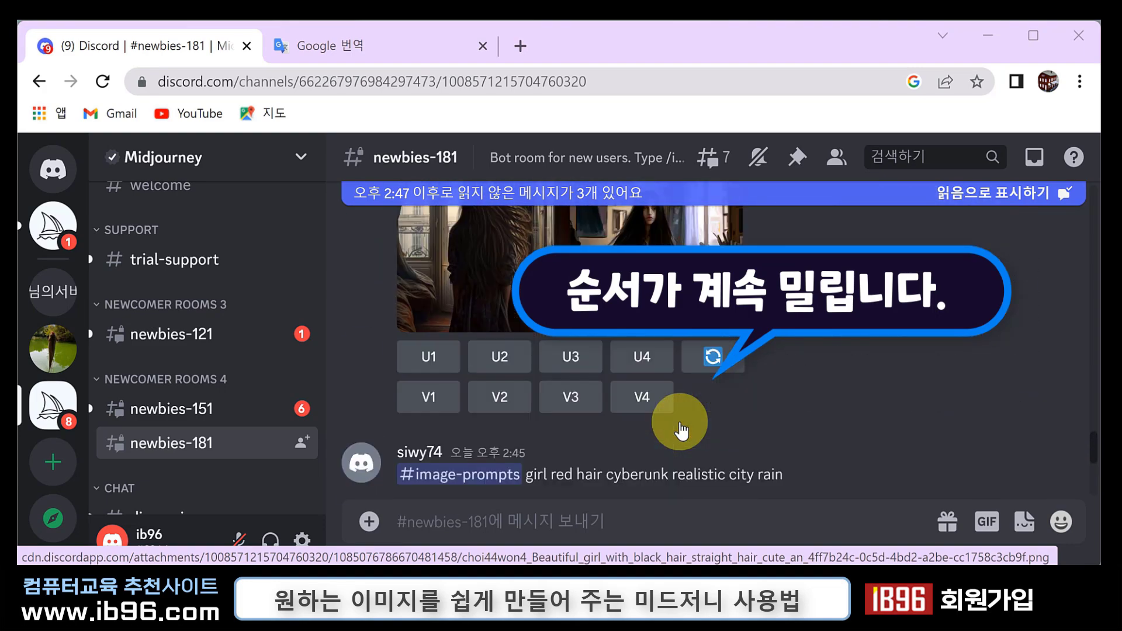
scroll(681, 429, down, 10)
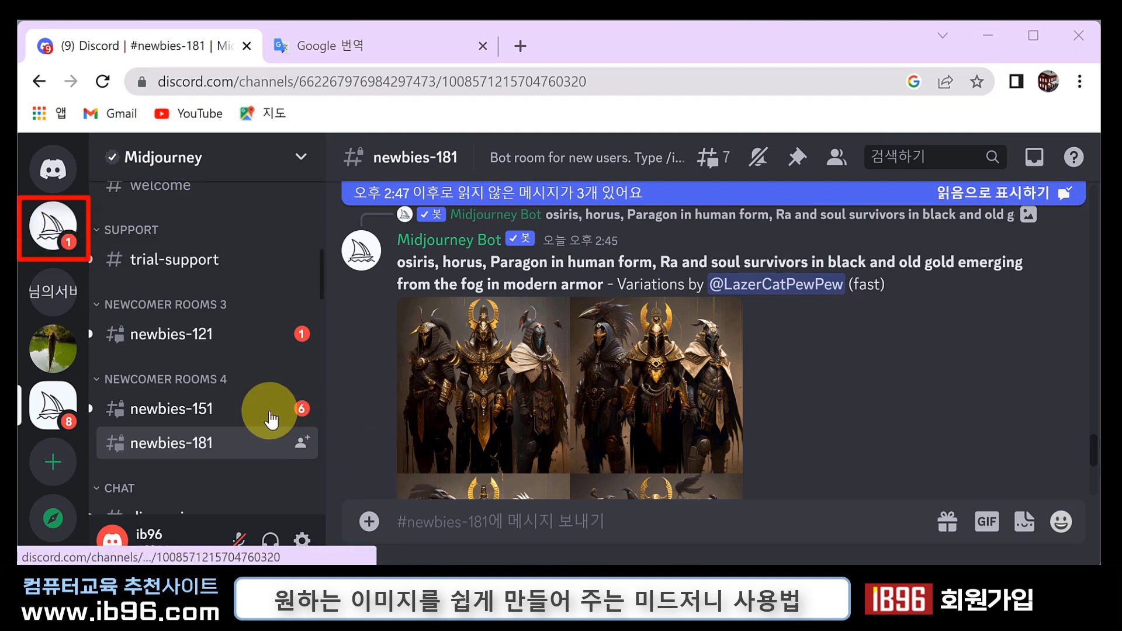
click(60, 227)
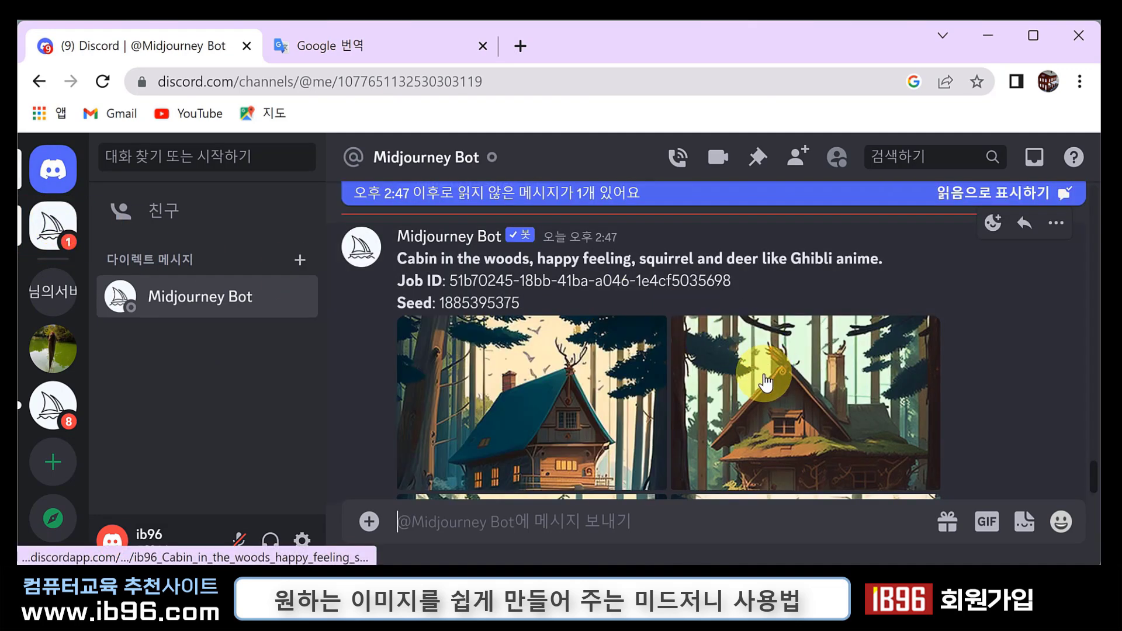
scroll(766, 382, down, 3)
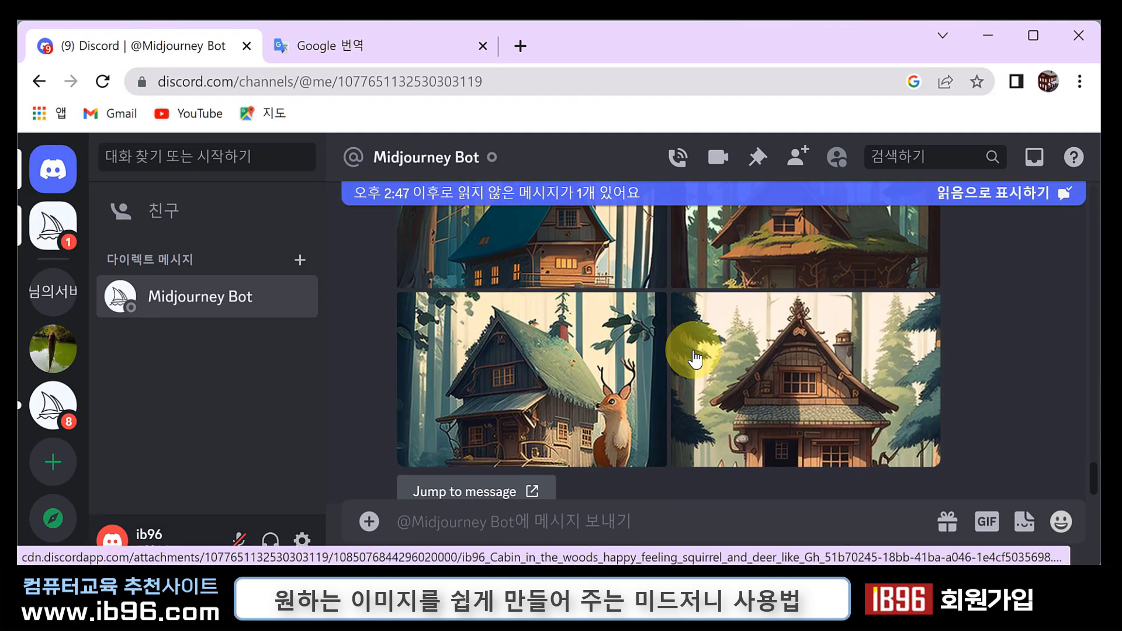
Jump from the Midjourney Bot's direct message to the original newbies-181 post and examine its four cabin images and the options beneath them
scroll(695, 358, up, 2)
scroll(695, 358, down, 3)
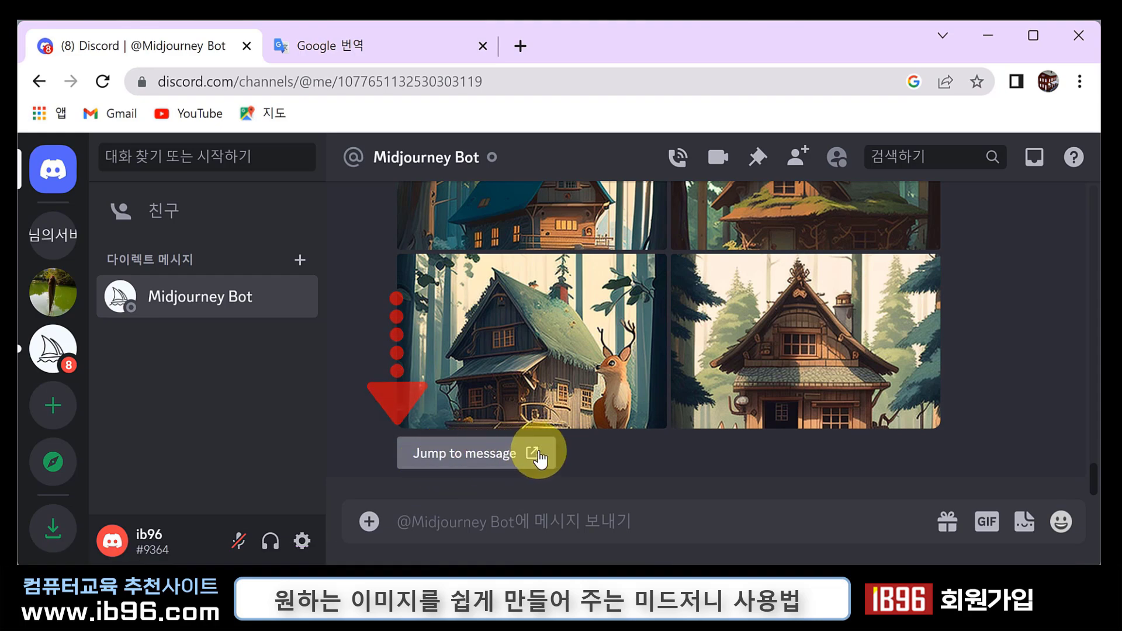
click(537, 455)
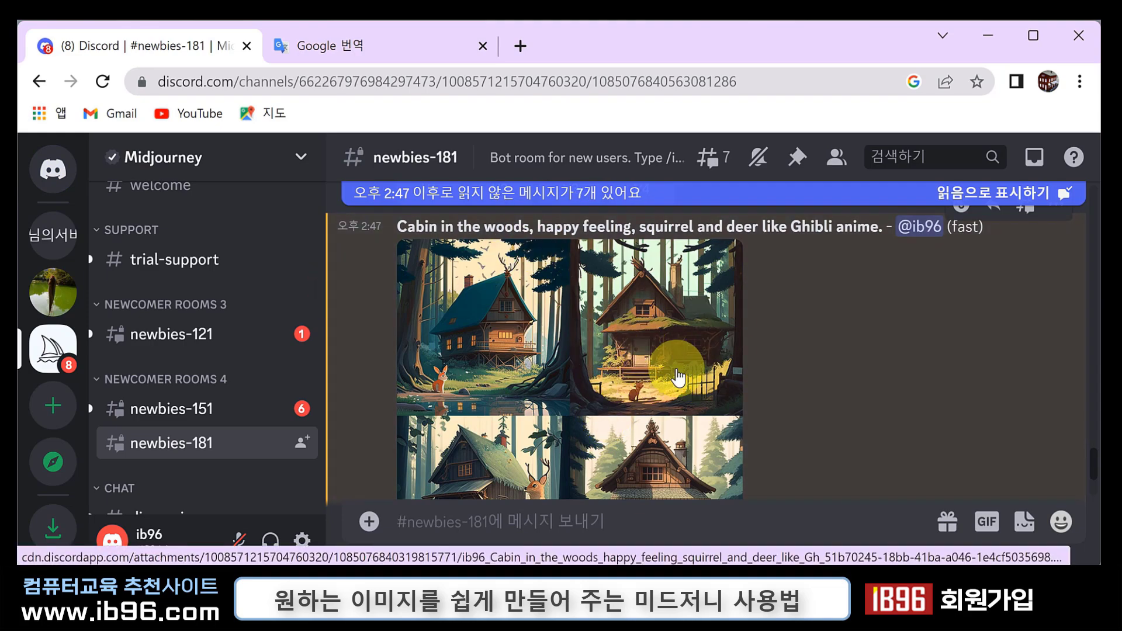
scroll(583, 367, down, 5)
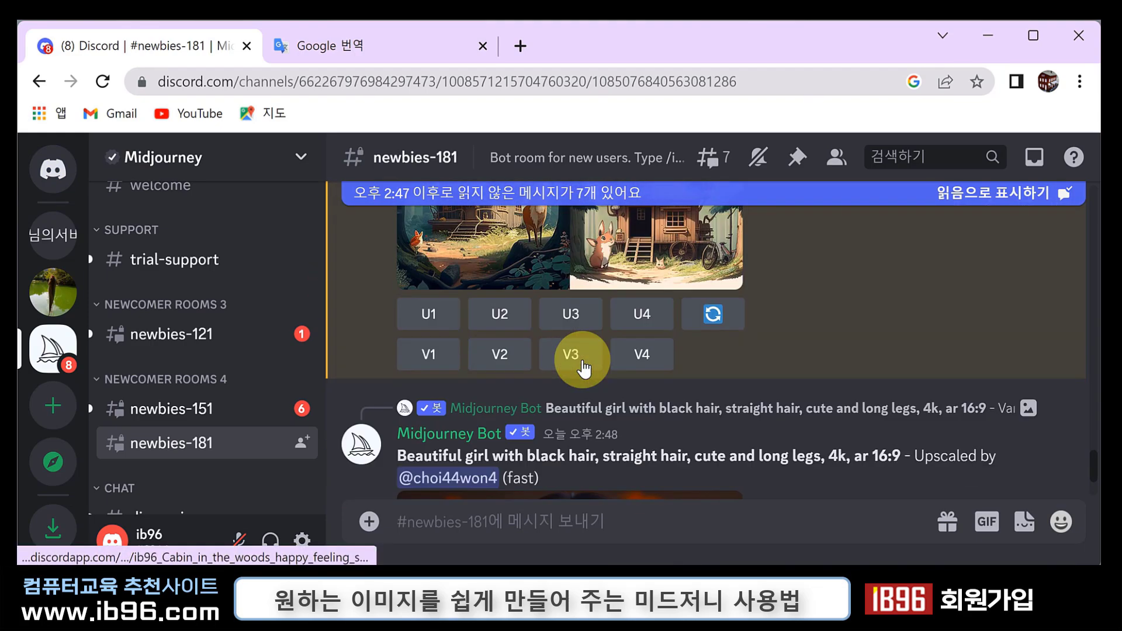
scroll(578, 350, down, 6)
scroll(643, 351, up, 9)
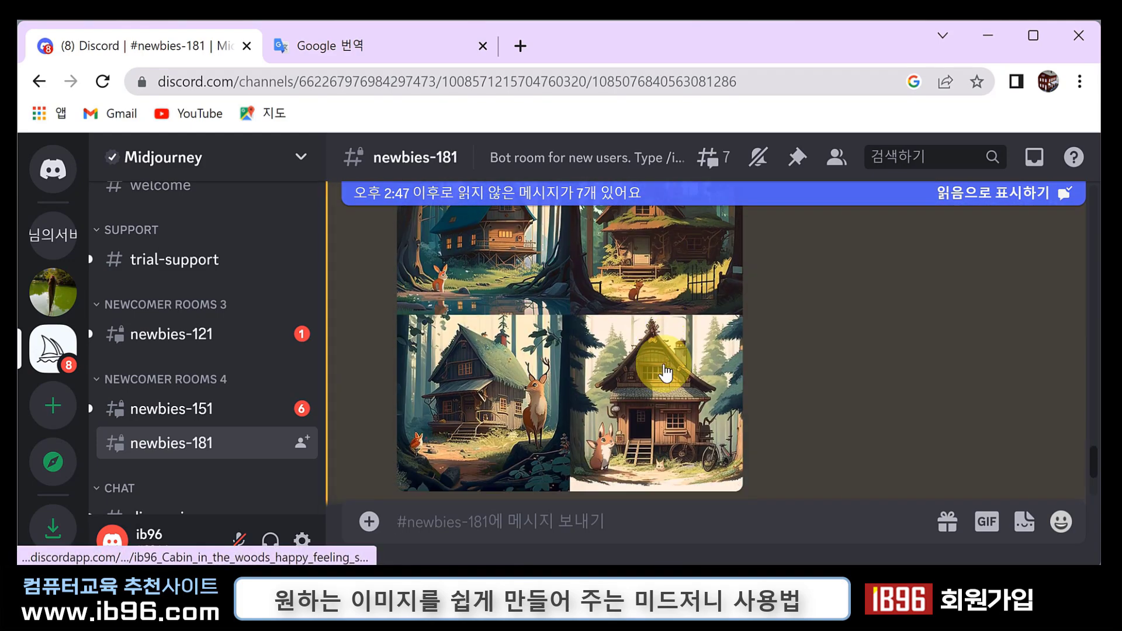
scroll(663, 364, up, 2)
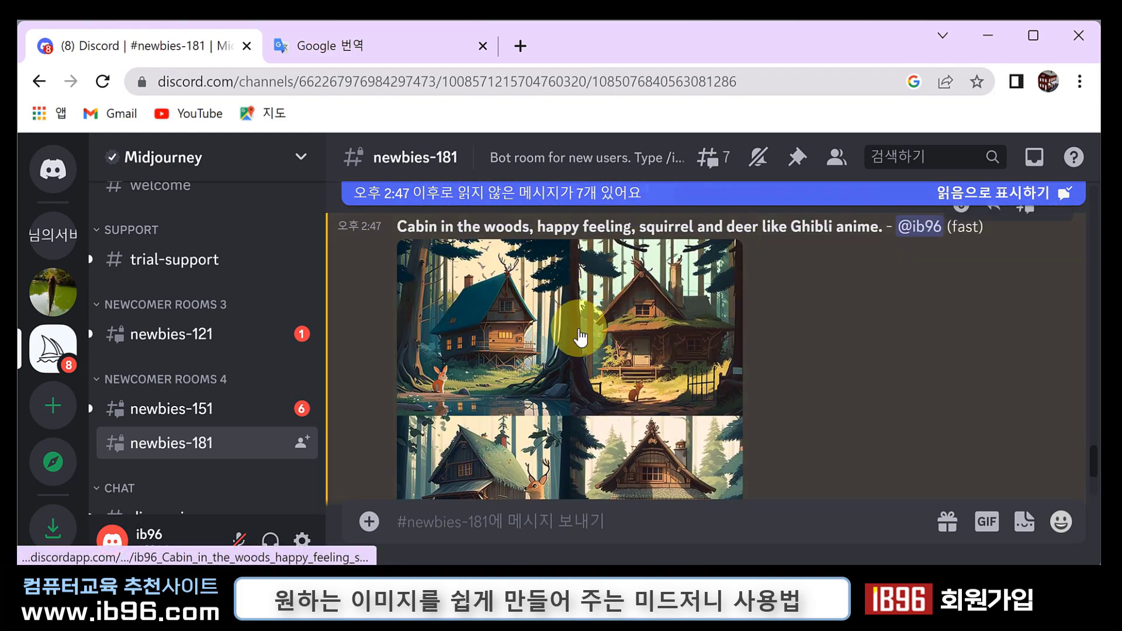
scroll(641, 354, down, 2)
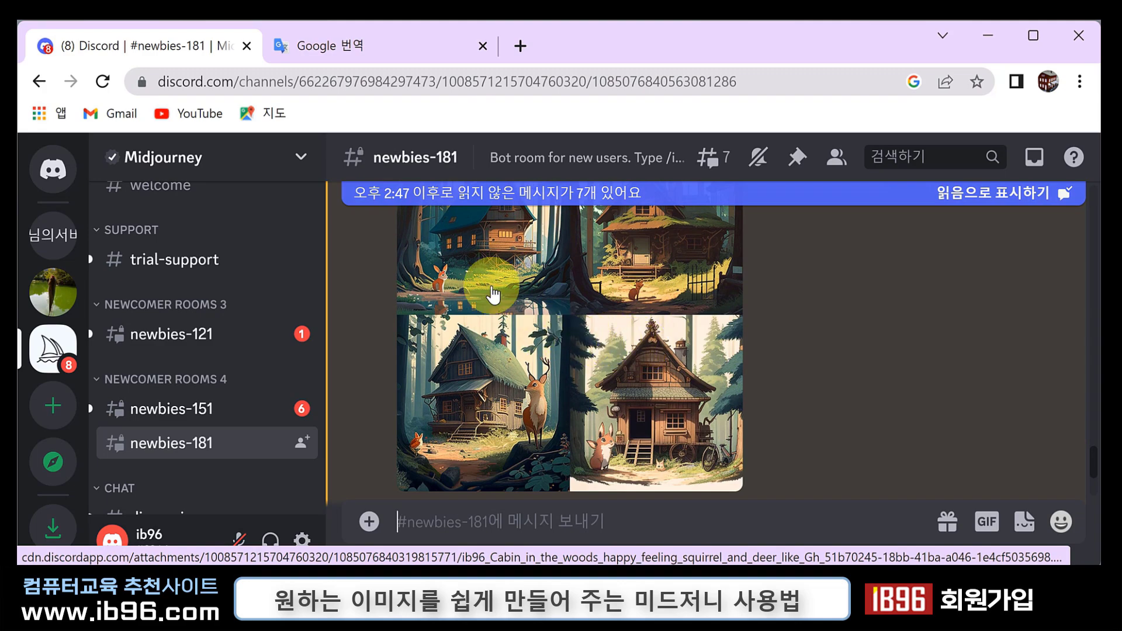
Enlarge the four-image cabin grid, view it in its own browser tab, and close that tab
click(598, 329)
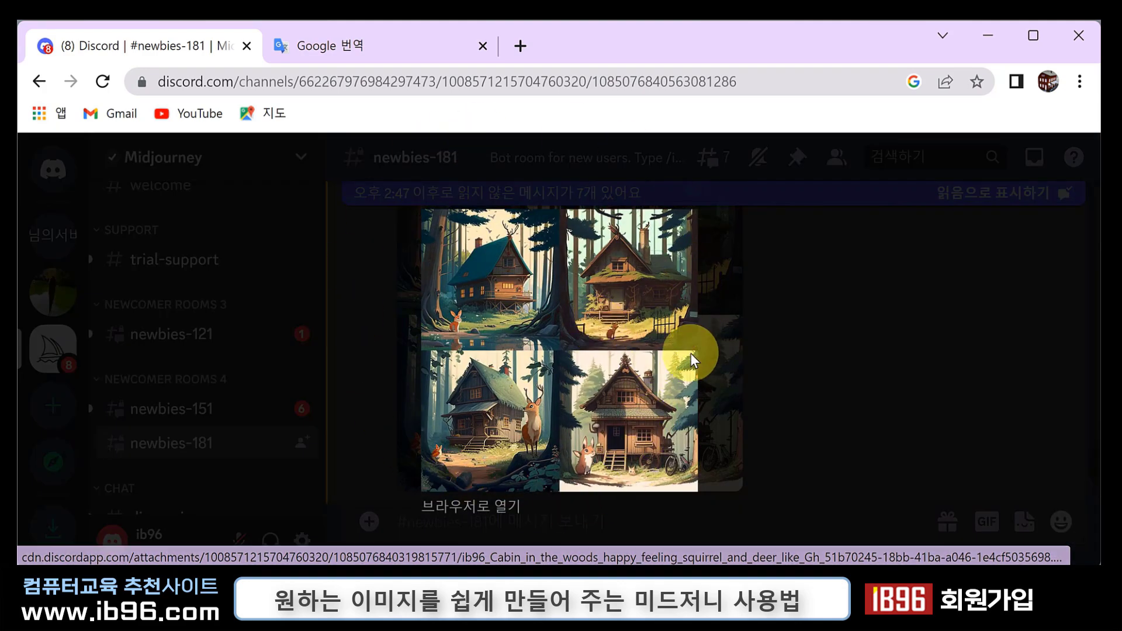
click(494, 508)
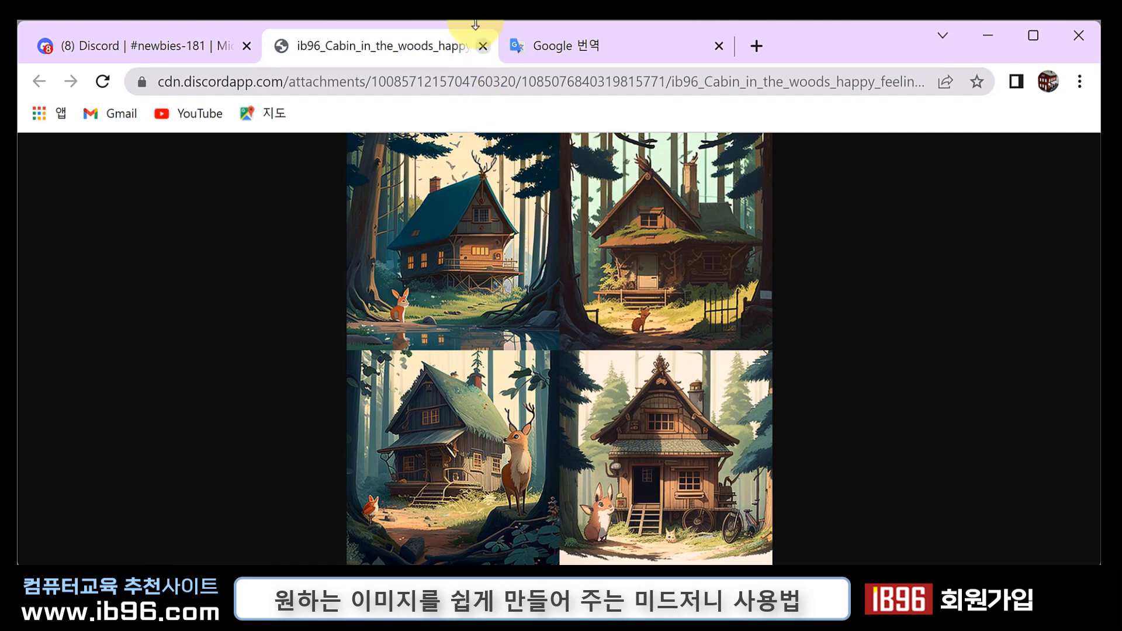
click(482, 47)
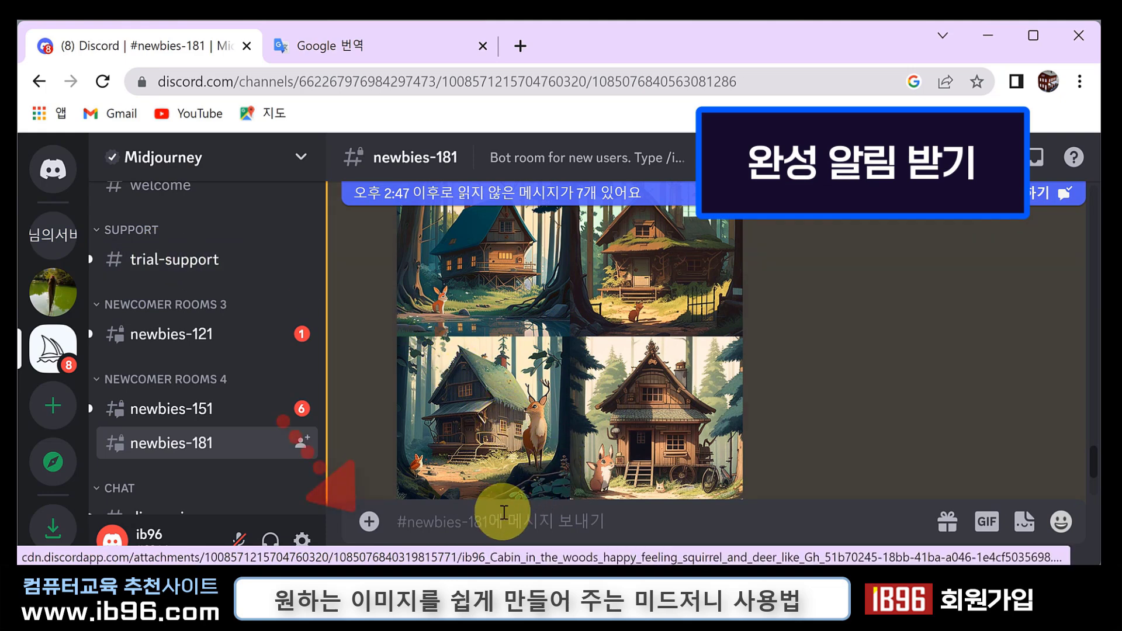
Bring up the app command list in newbies-181 and look through it as far as the Midjourney Bot's /subscribe command
click(368, 522)
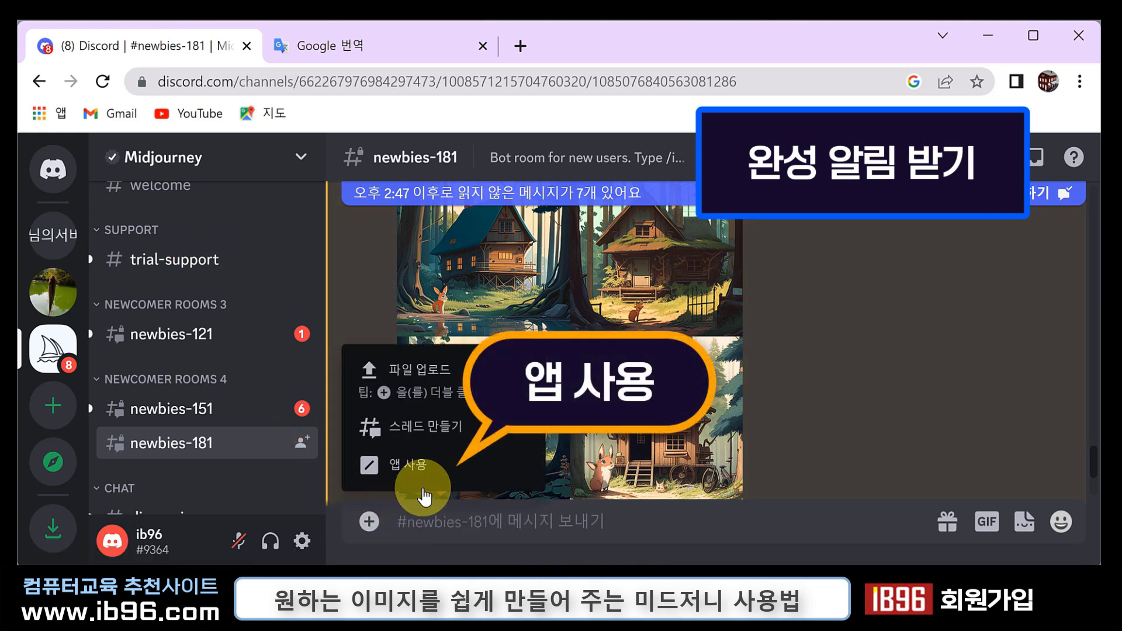
click(425, 467)
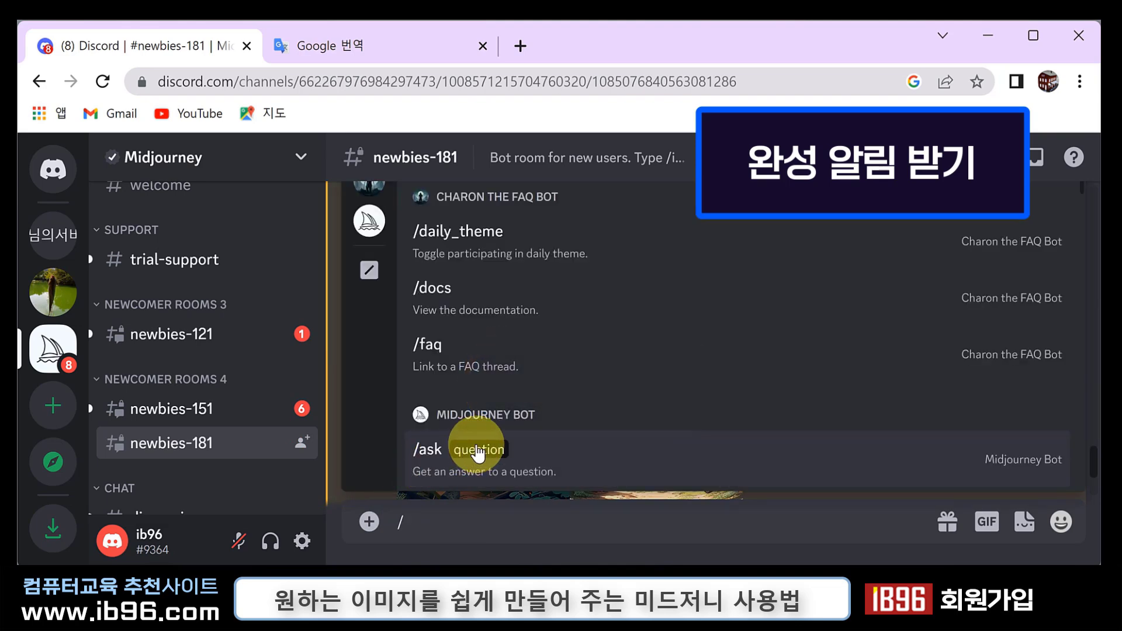
scroll(446, 313, down, 10)
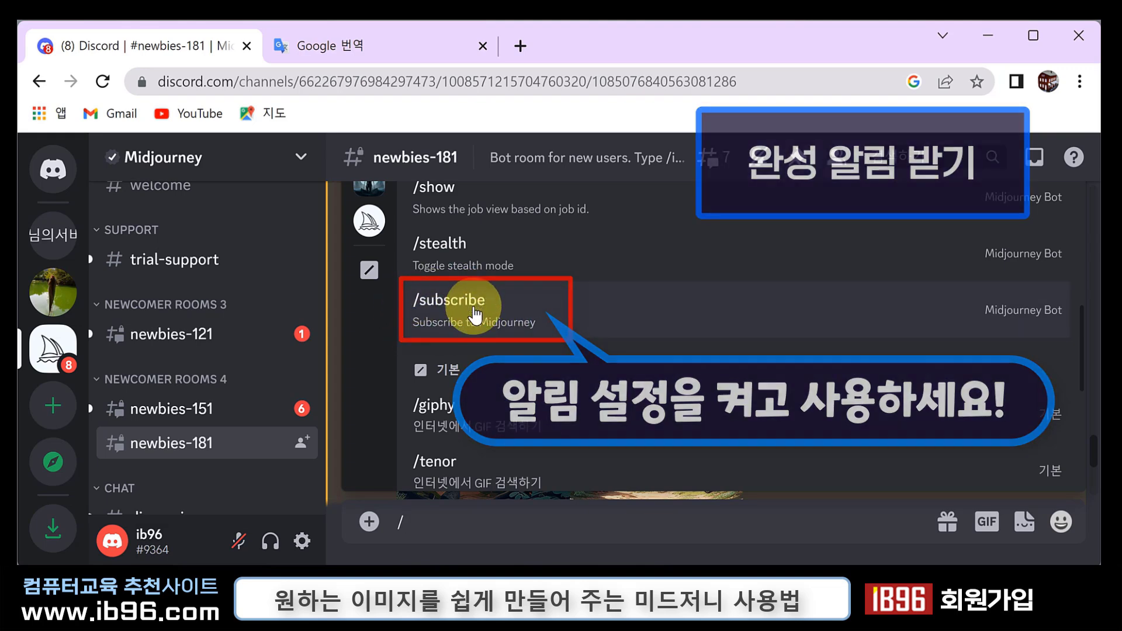
scroll(476, 316, up, 8)
scroll(476, 316, up, 10)
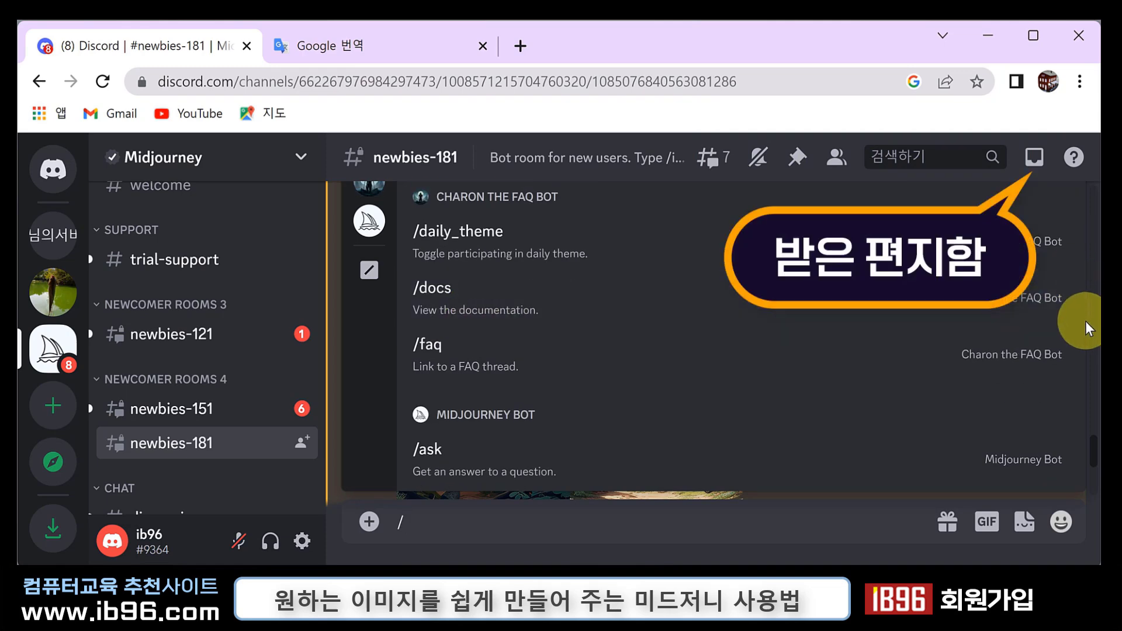
Open the inbox mentions, look over the Midjourney Bot's cabin post there, and close the inbox
click(1043, 166)
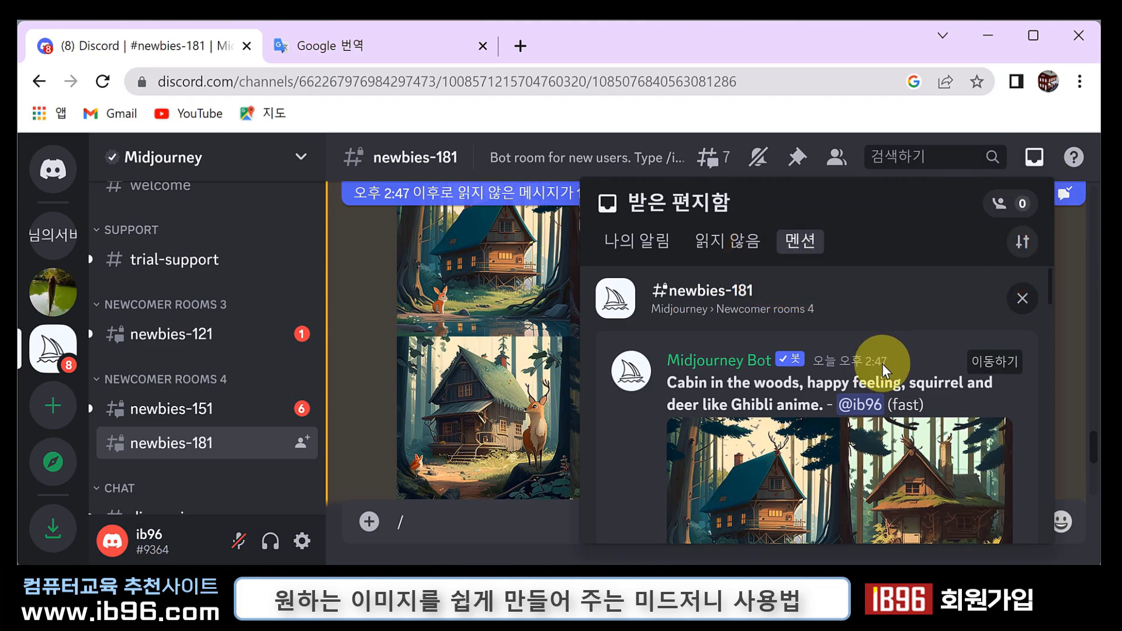
scroll(882, 363, down, 5)
scroll(882, 363, up, 5)
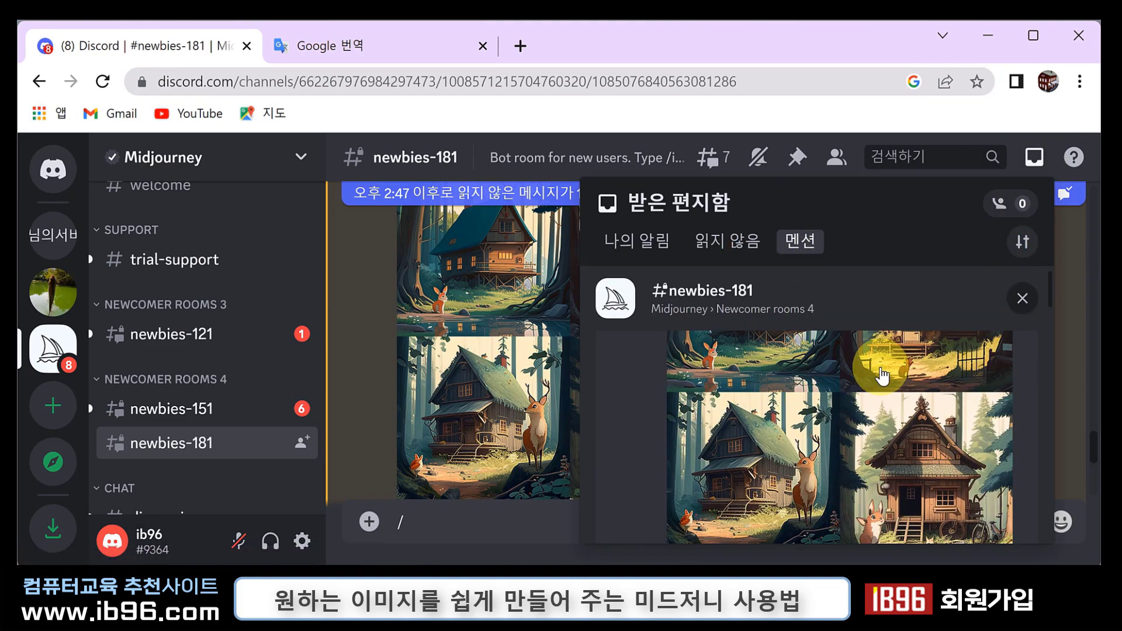
scroll(836, 389, up, 2)
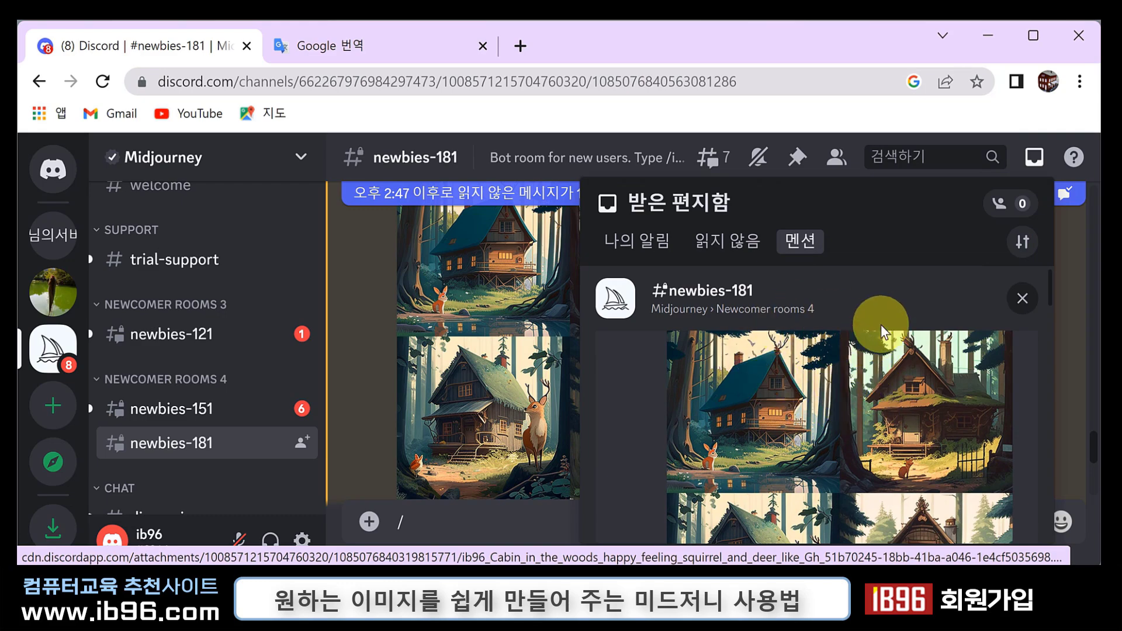
click(1036, 154)
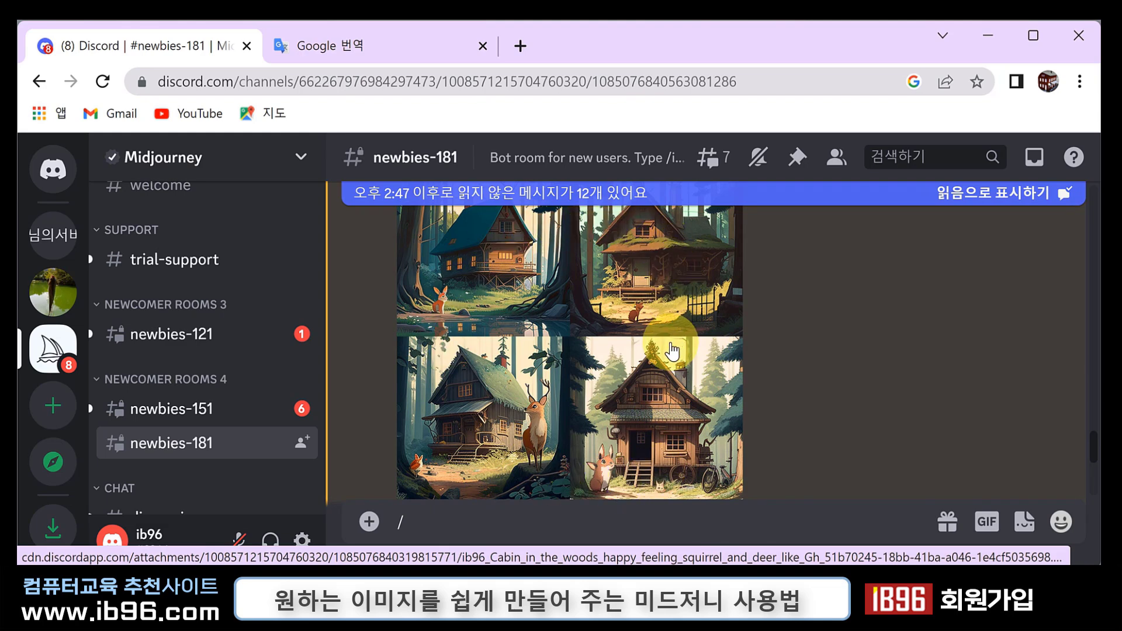
Upscale the third cabin image with U3 and request variations of the fourth with V4
scroll(633, 431, down, 2)
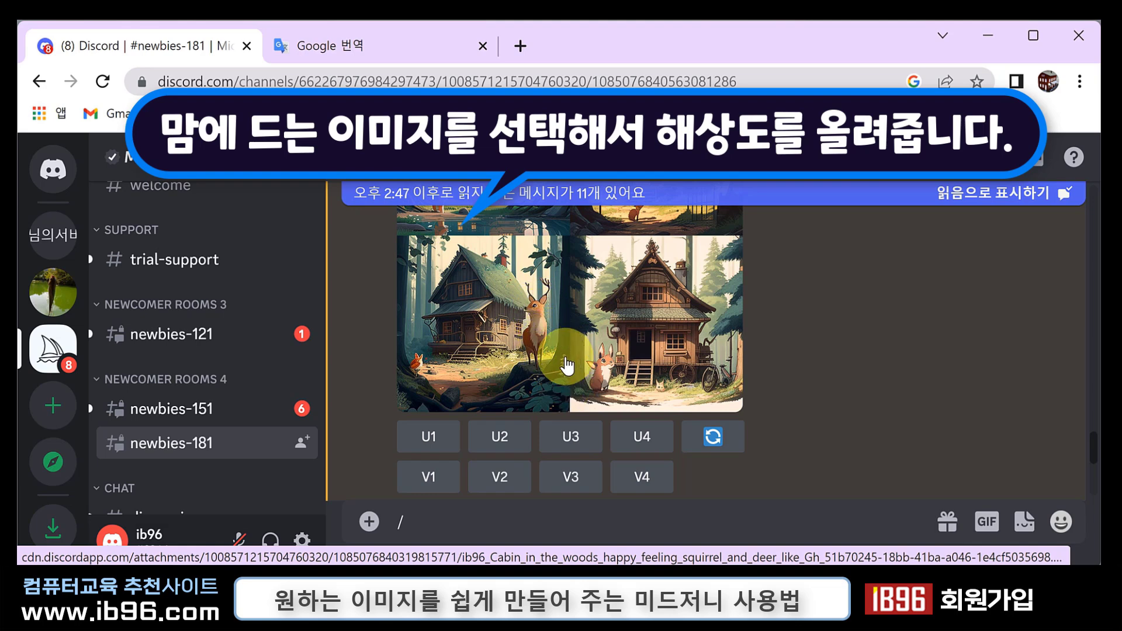
scroll(565, 359, up, 1)
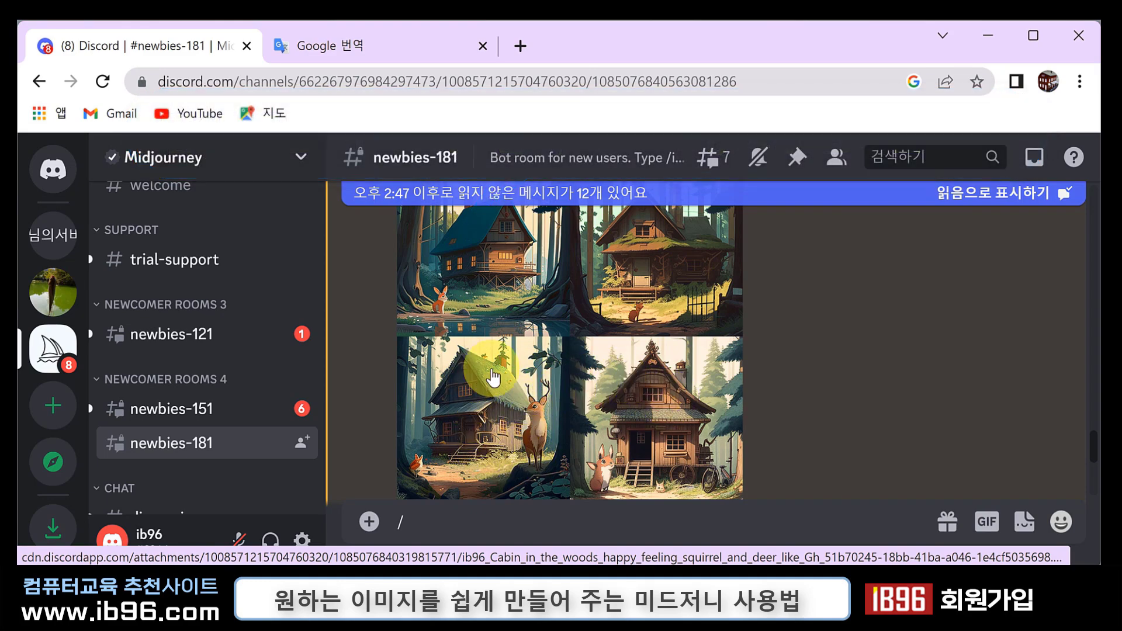
scroll(512, 428, down, 2)
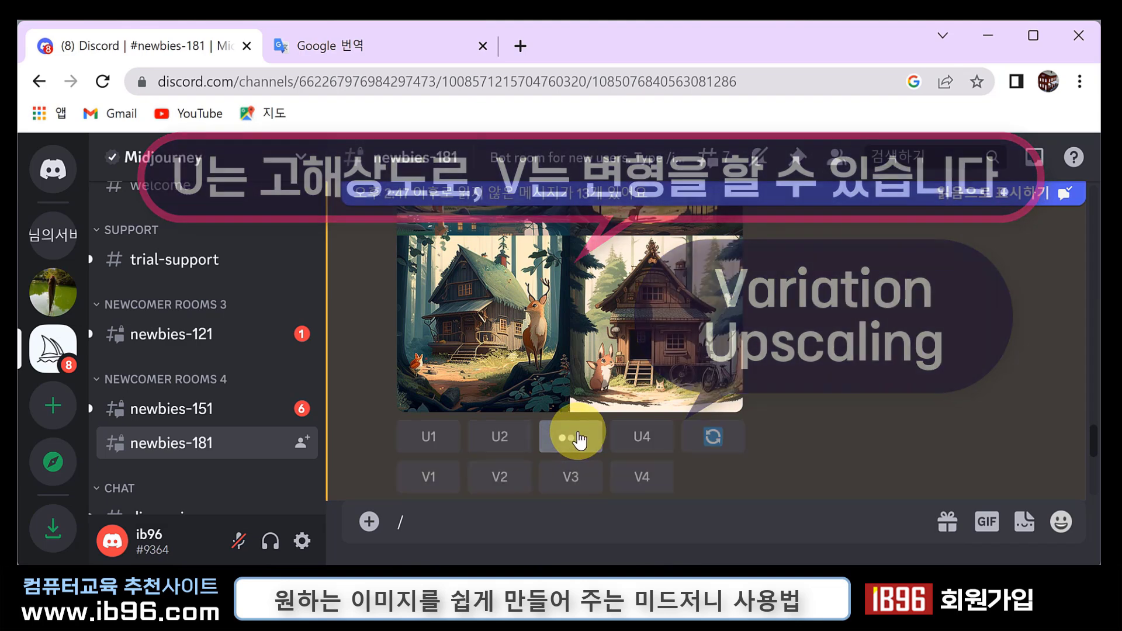
click(576, 438)
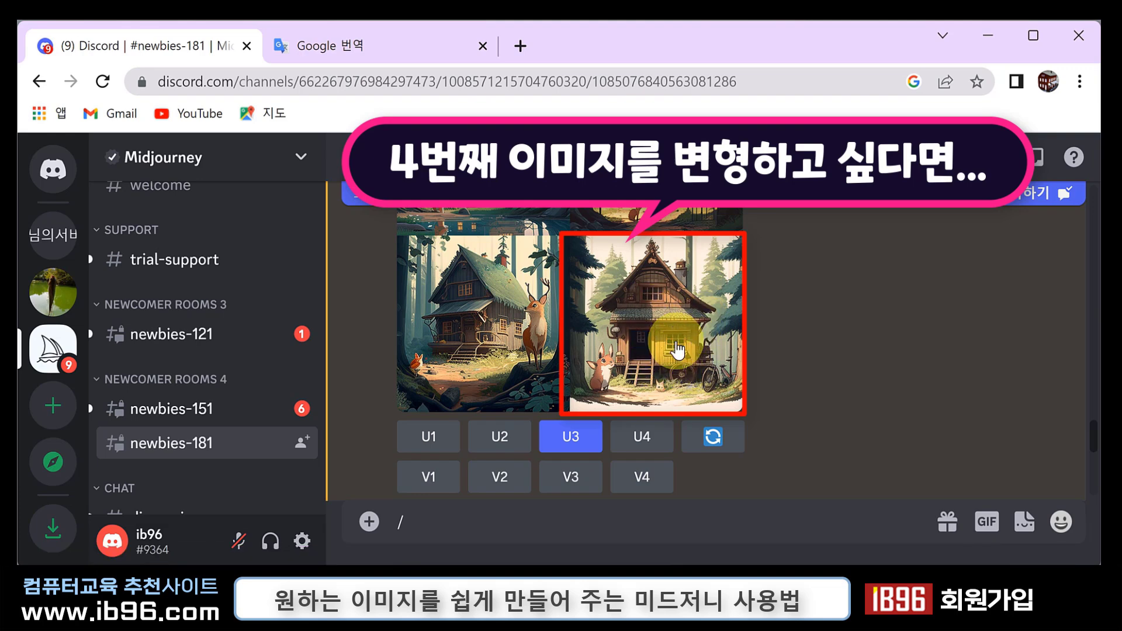
click(658, 478)
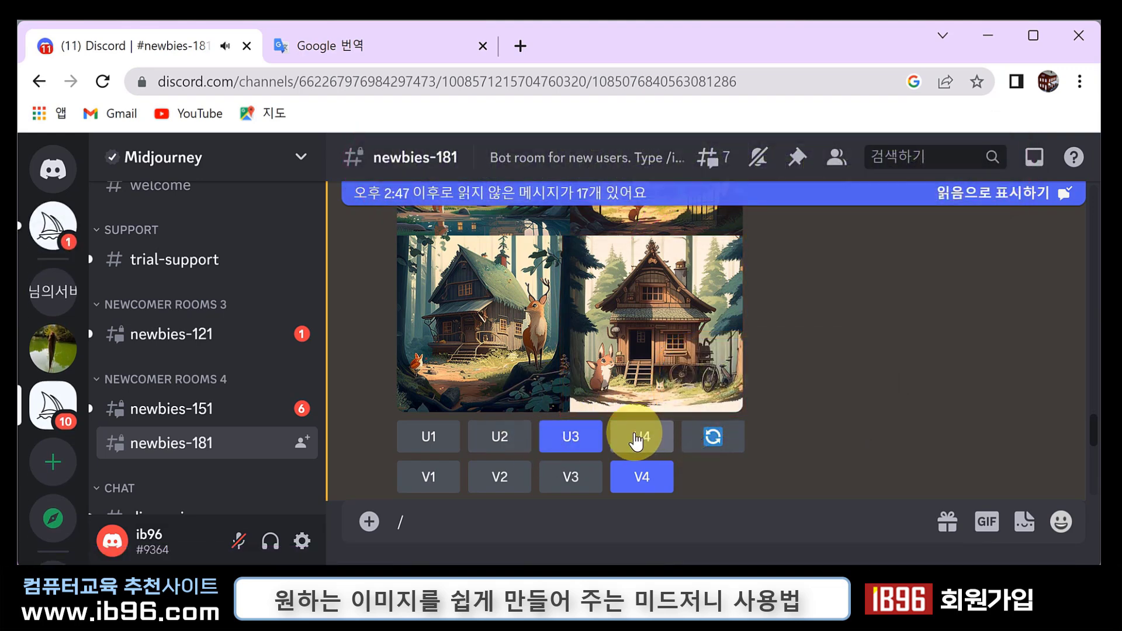
Open the Midjourney Bot's new direct message, jump to the variations post in newbies-181, and examine the four varied cabins
click(61, 237)
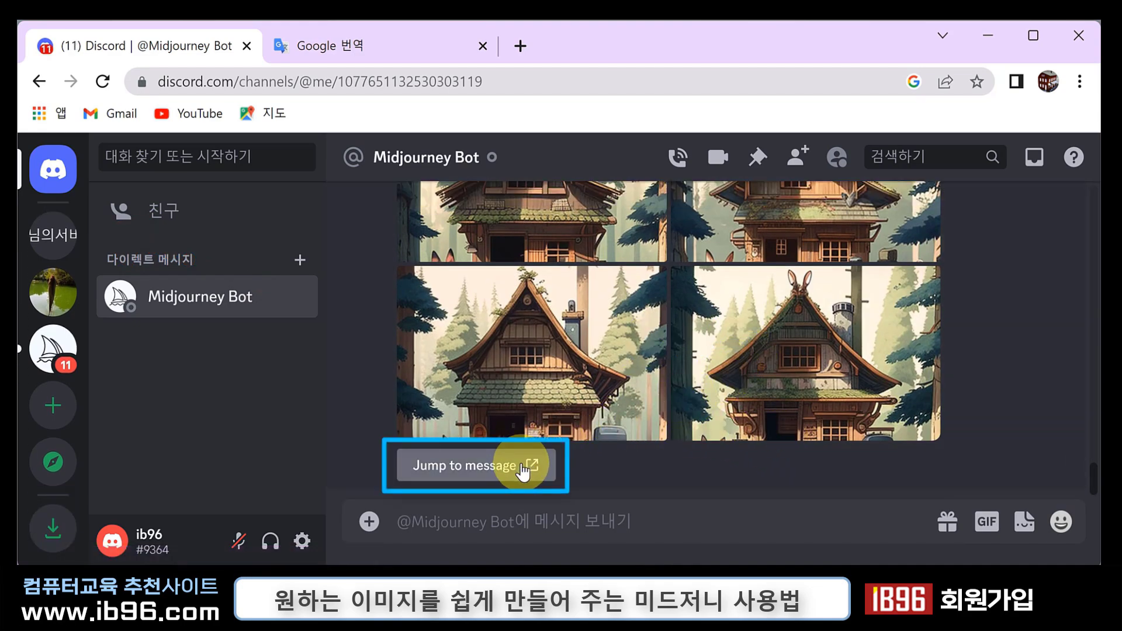
click(522, 468)
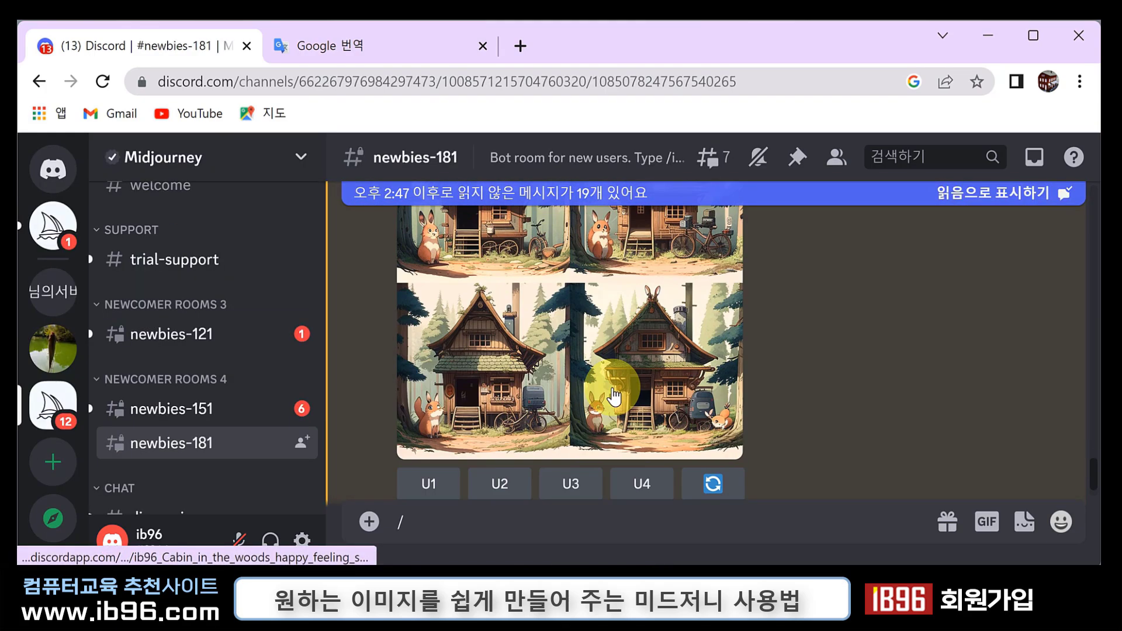
scroll(608, 392, up, 2)
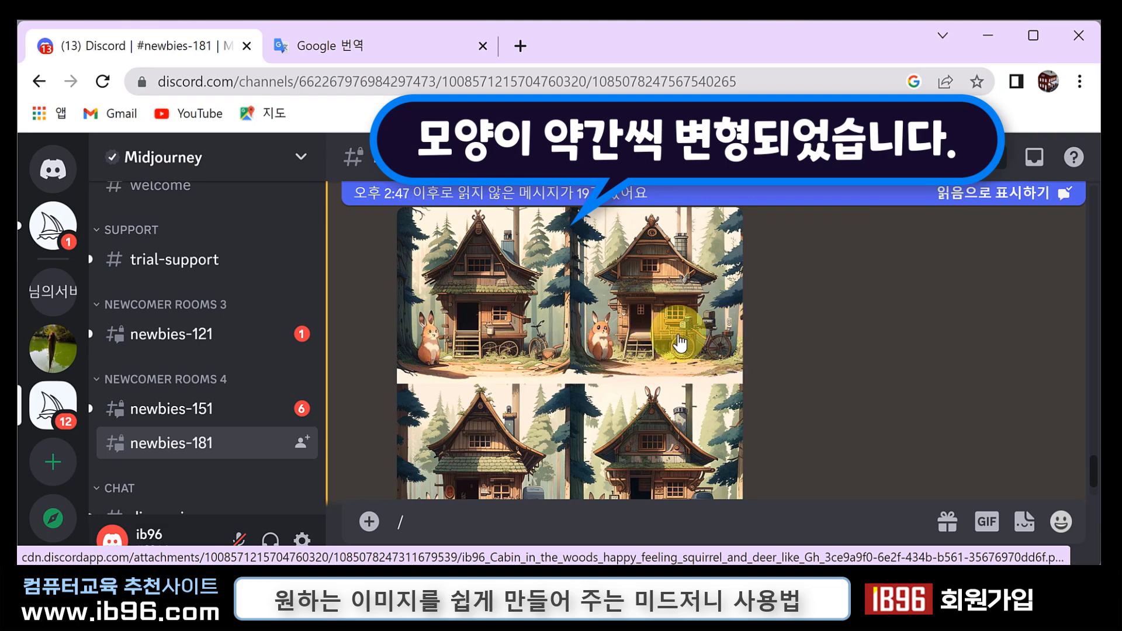
scroll(563, 345, down, 2)
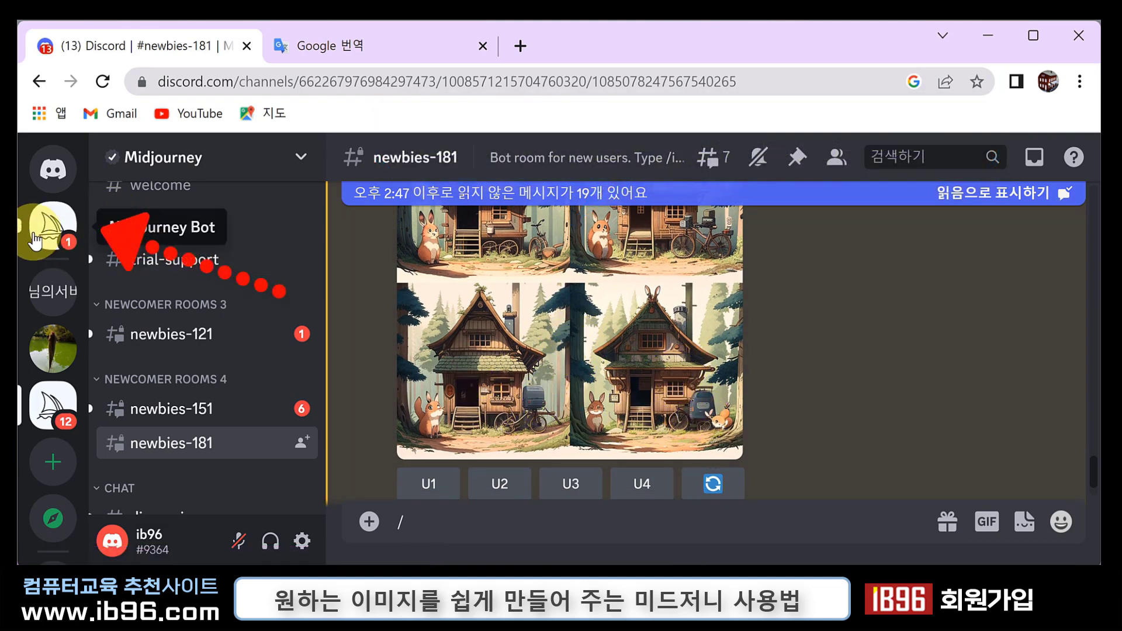
View the upscaled deer and cabin image in the Midjourney Bot's direct message and jump to its newbies-181 post
click(58, 241)
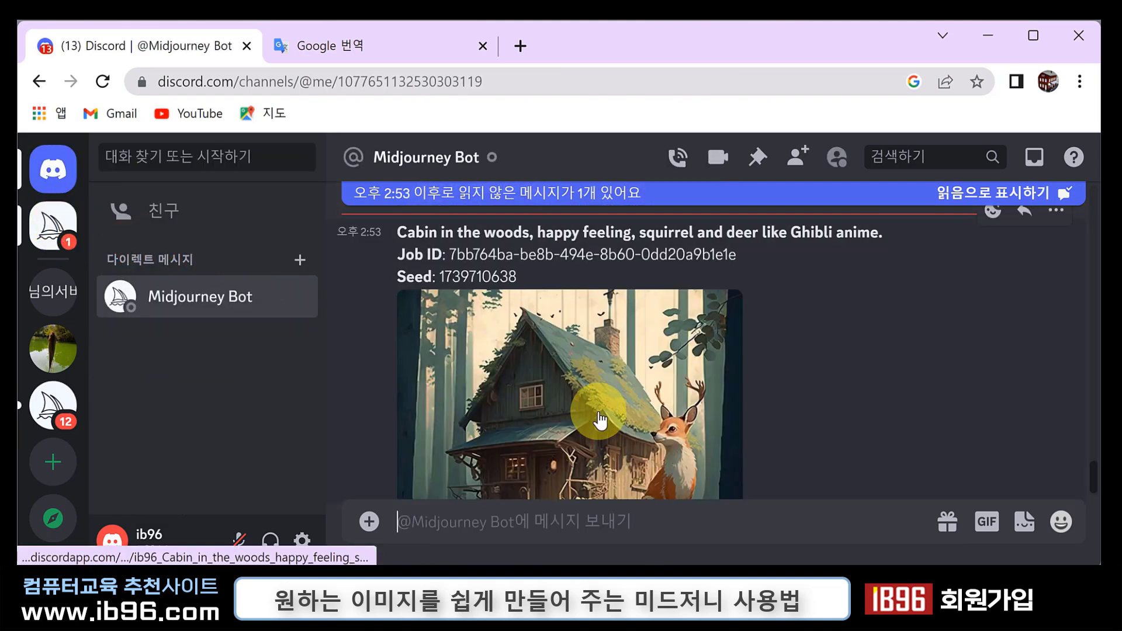
scroll(589, 391, down, 1)
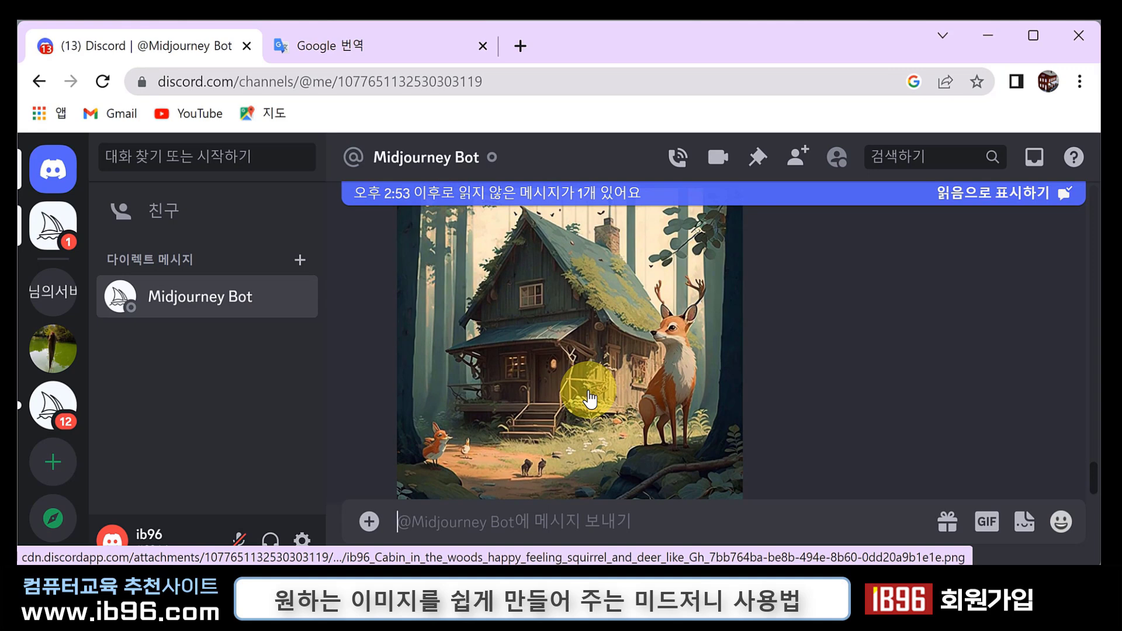
scroll(589, 397, down, 2)
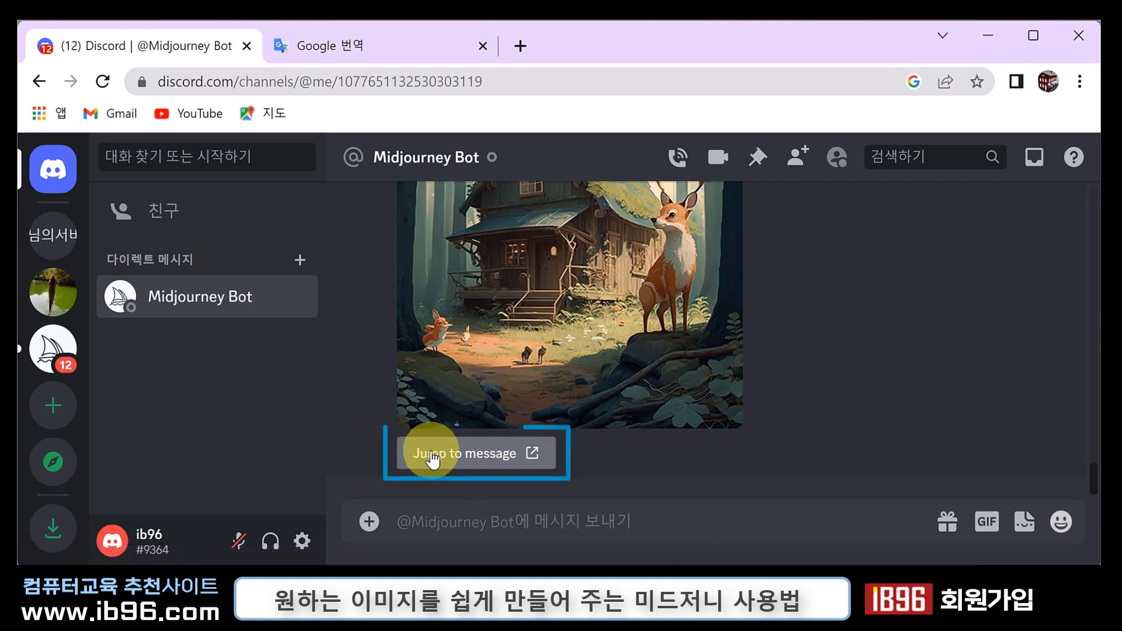
click(541, 457)
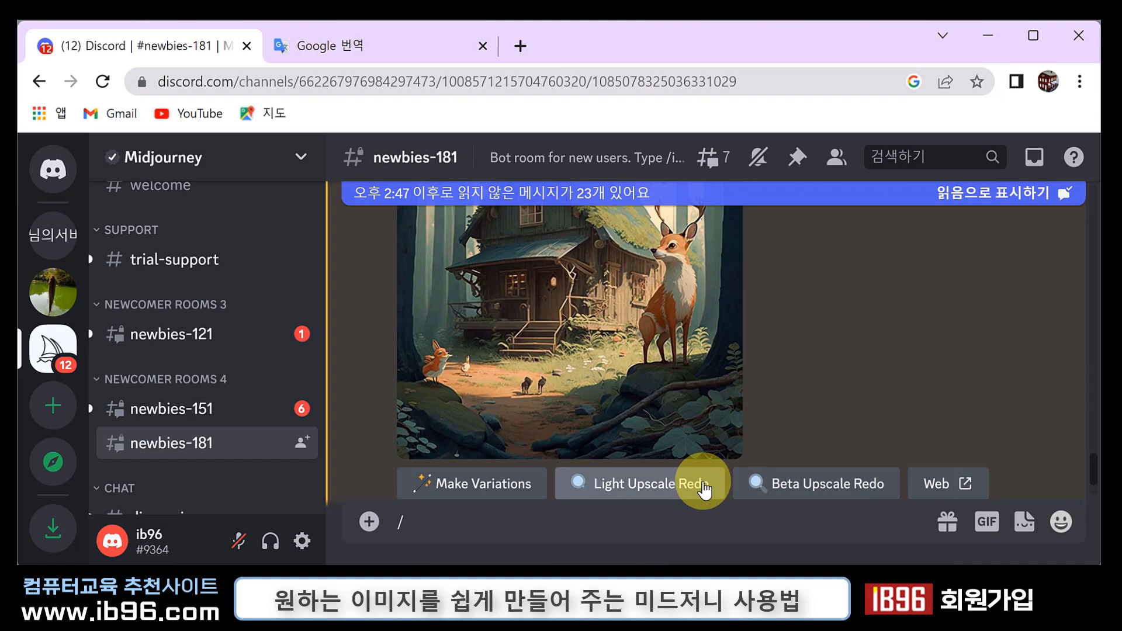
Open the upscaled cabin image in its own browser tab, check the image saving options, and close the tab and enlarged preview
click(594, 316)
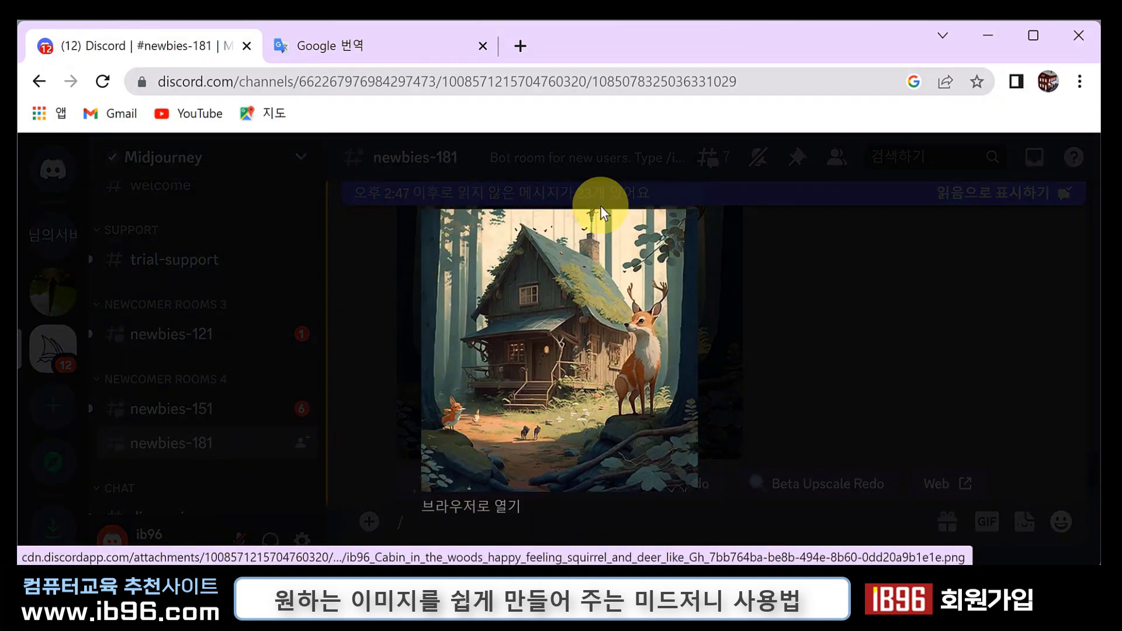
click(504, 509)
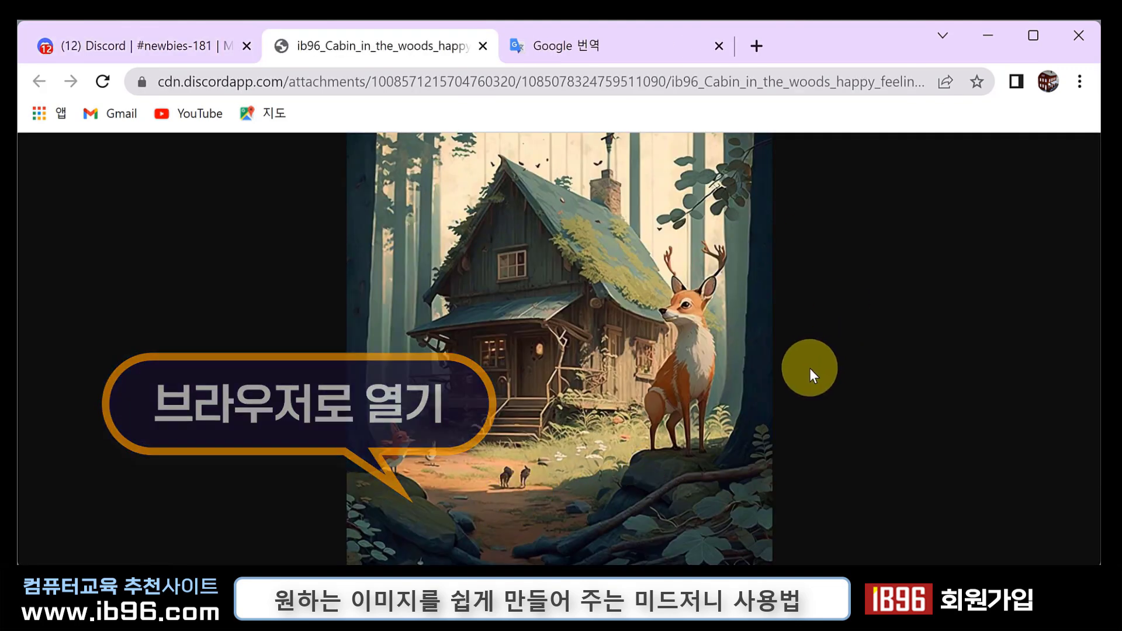
right_click(522, 200)
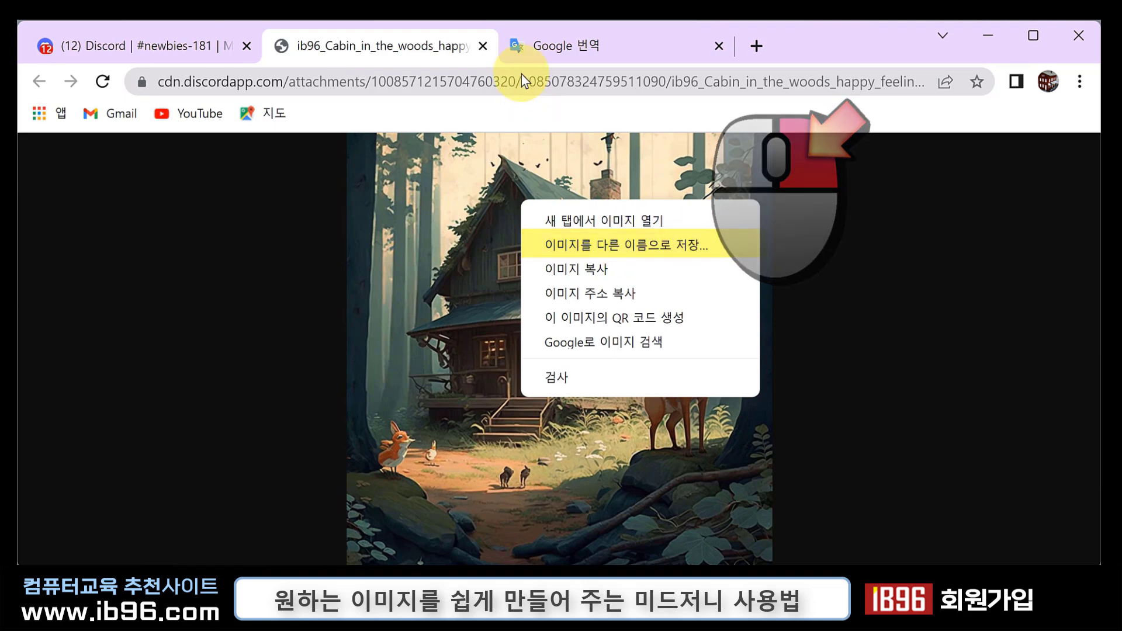
click(483, 45)
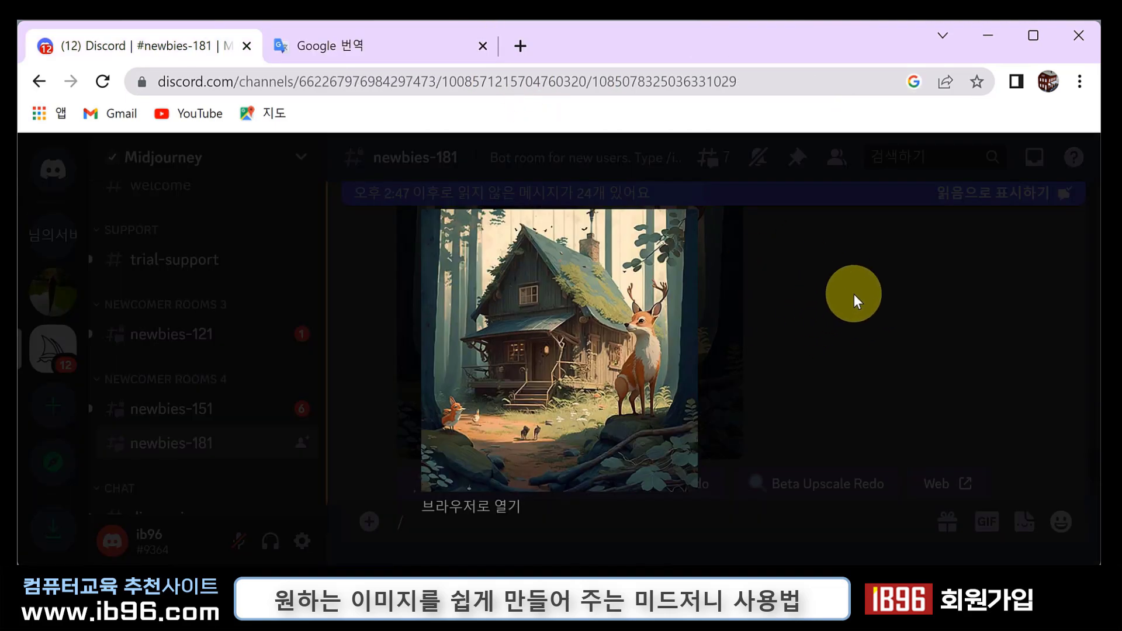
click(854, 293)
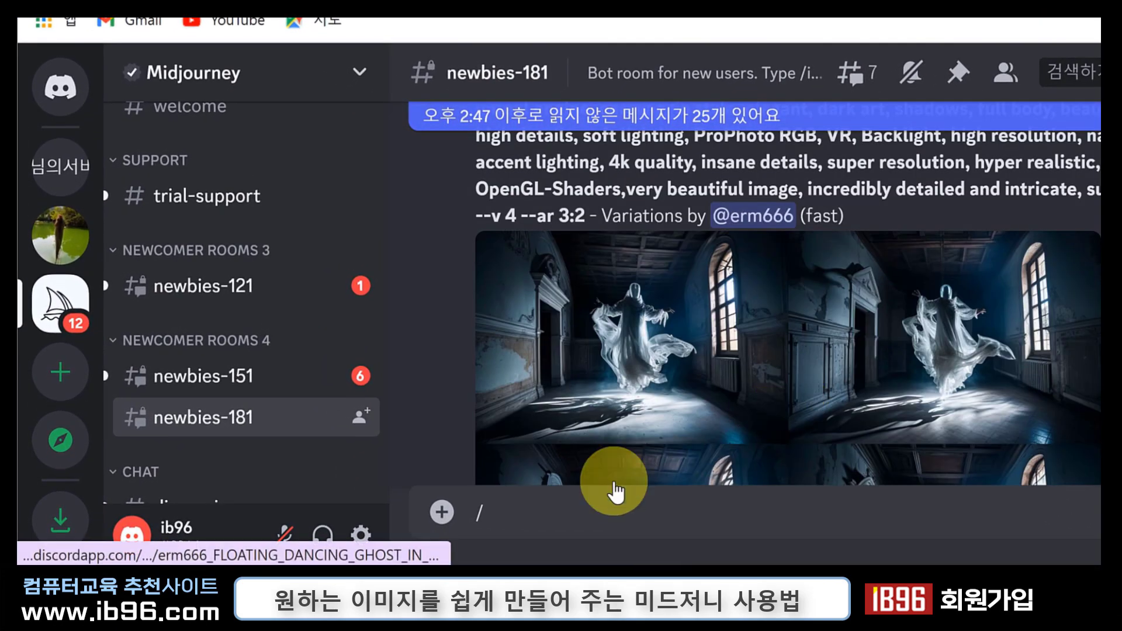
Submit an /imagine prompt with the Google Translate text "A cute Korean woman wearing a nurse's uniform and smiling happily, against a bright window background with potted plants"
click(546, 519)
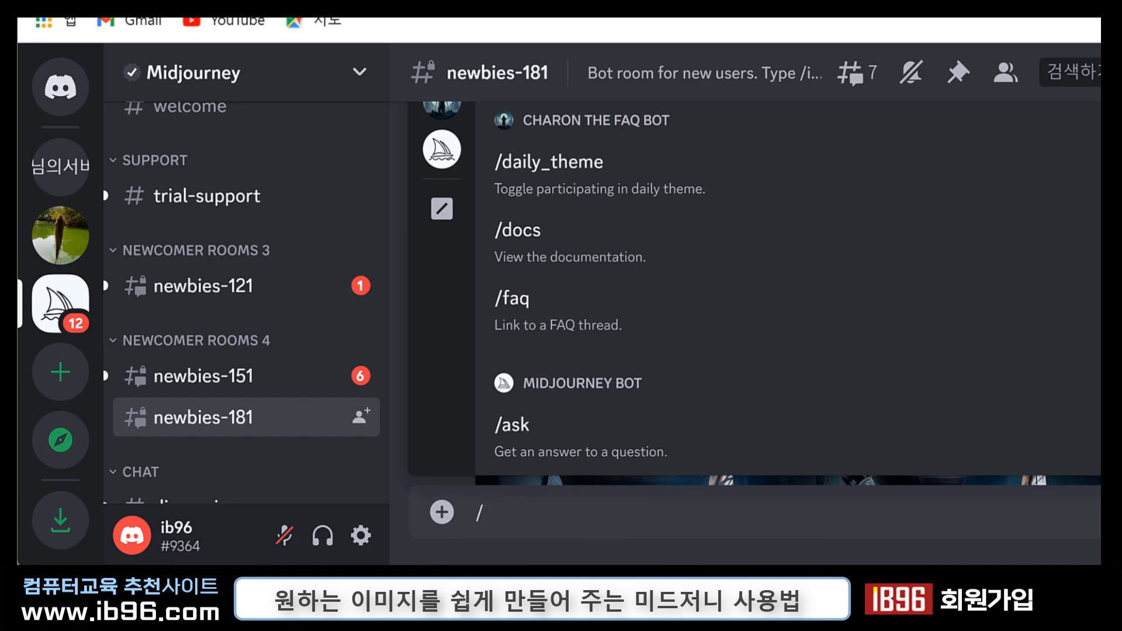
text(imagi)
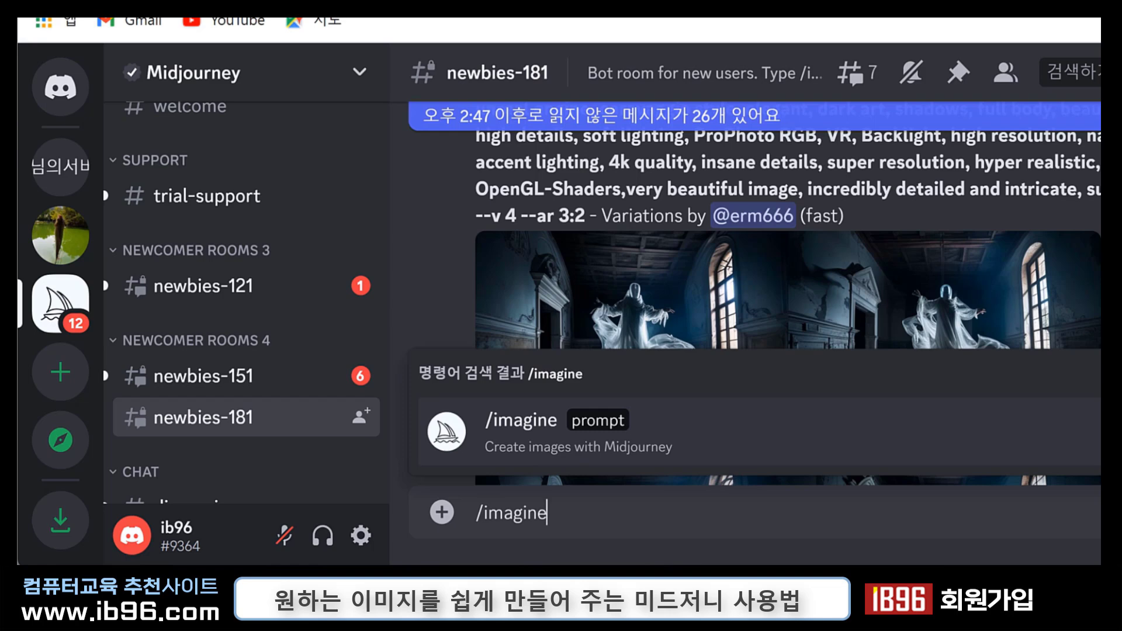
text(ne)
key(Tab)
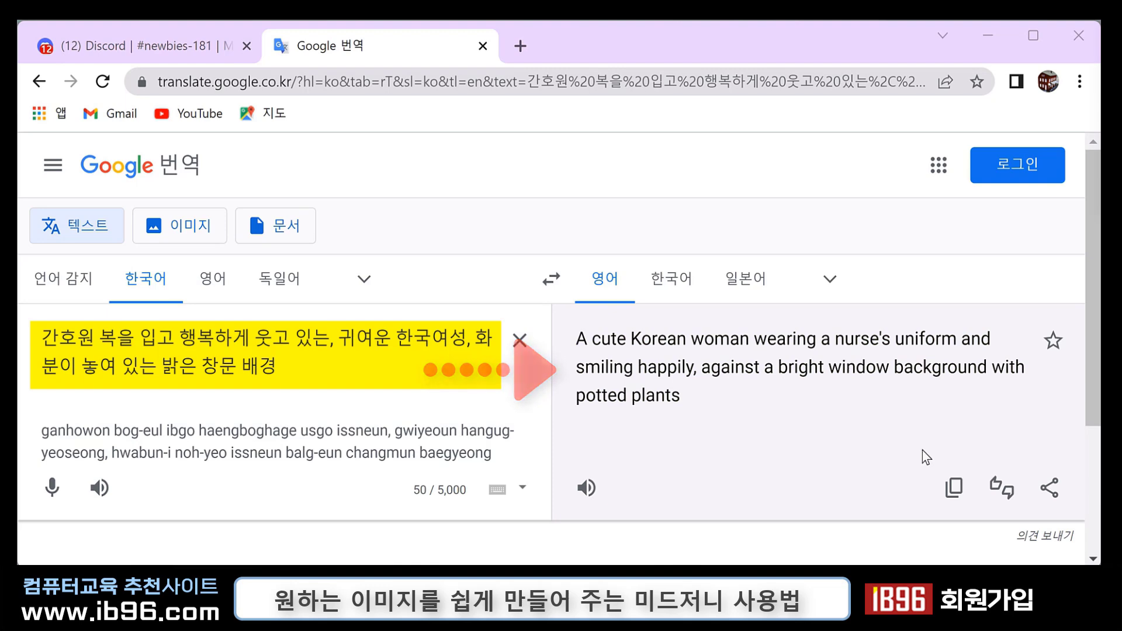
click(954, 493)
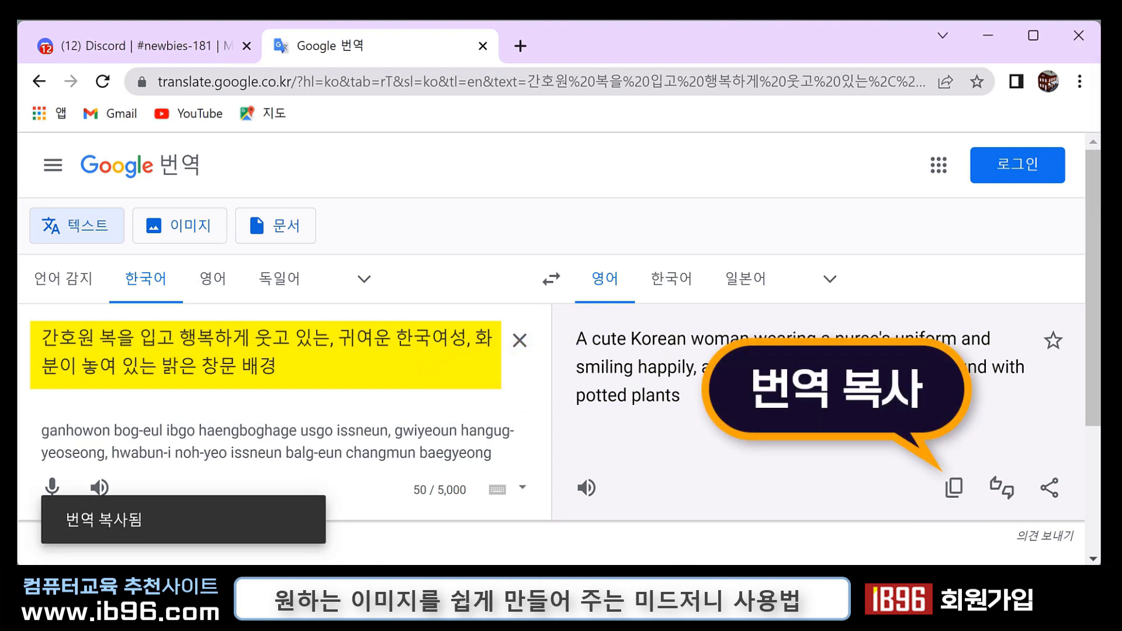
click(146, 46)
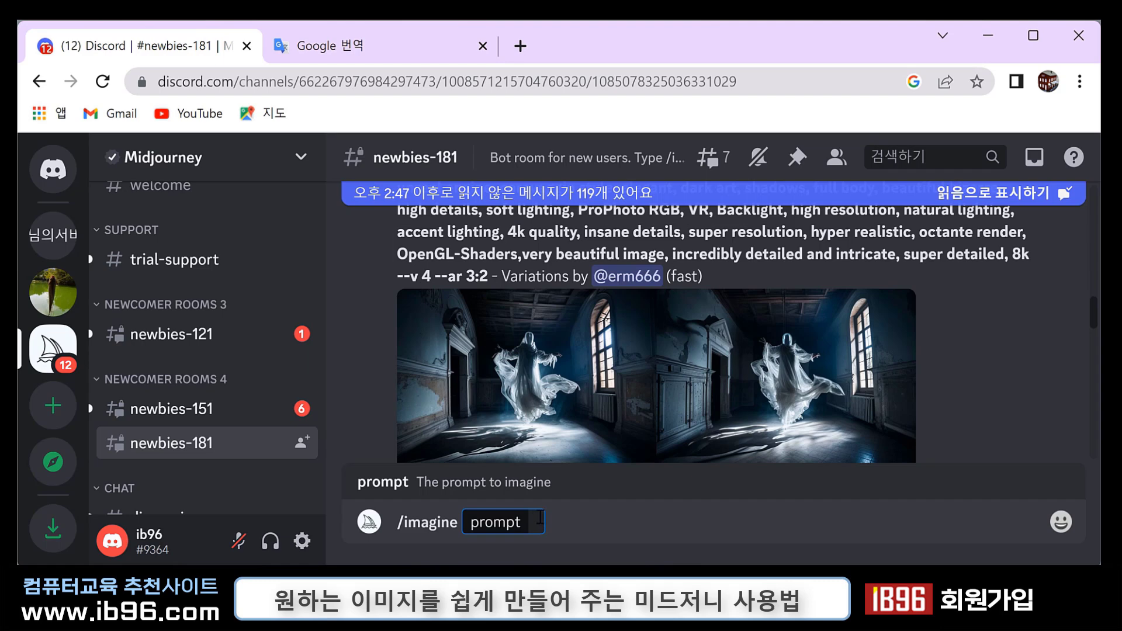
key(ctrl+v)
key(Return)
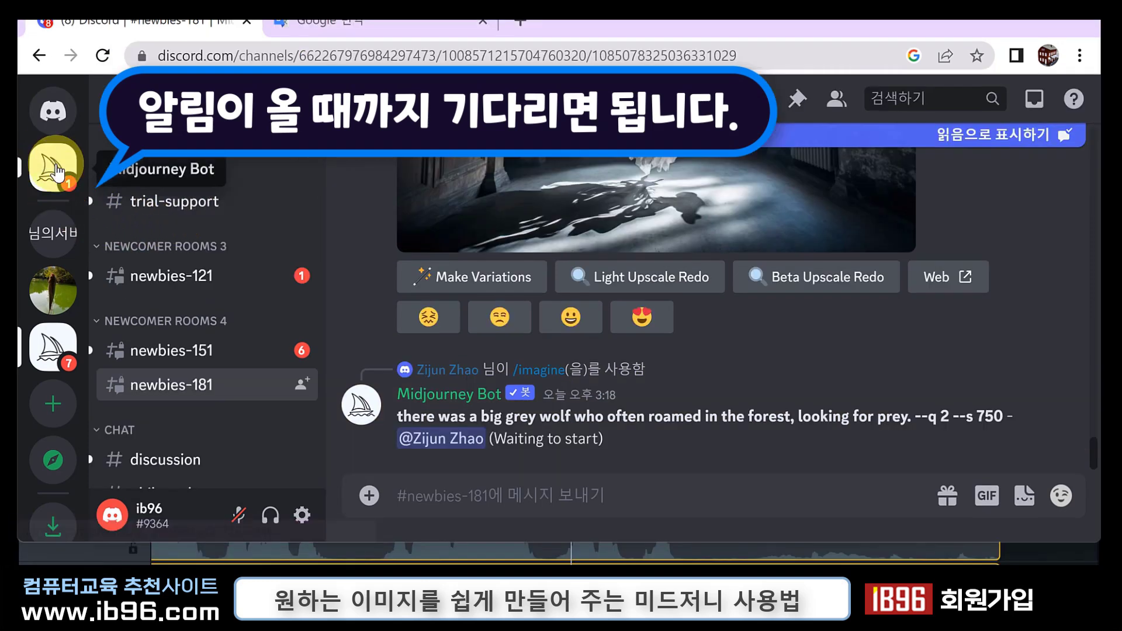
Open the Midjourney Bot's new direct message, jump to the result post in newbies-181, and examine the four nurse images
click(45, 175)
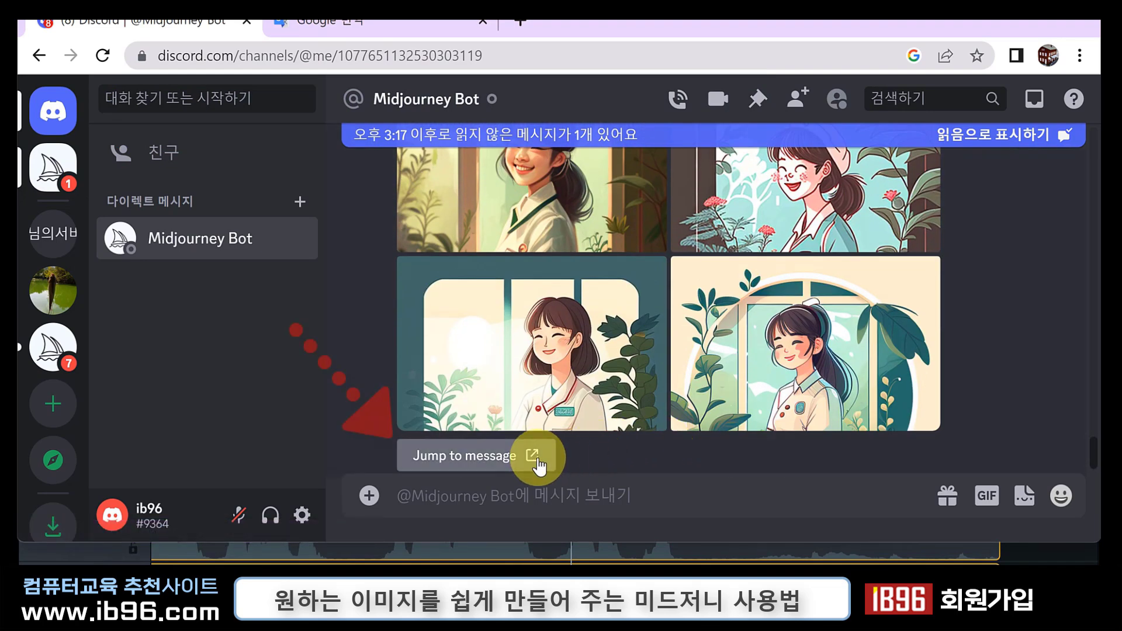
click(535, 458)
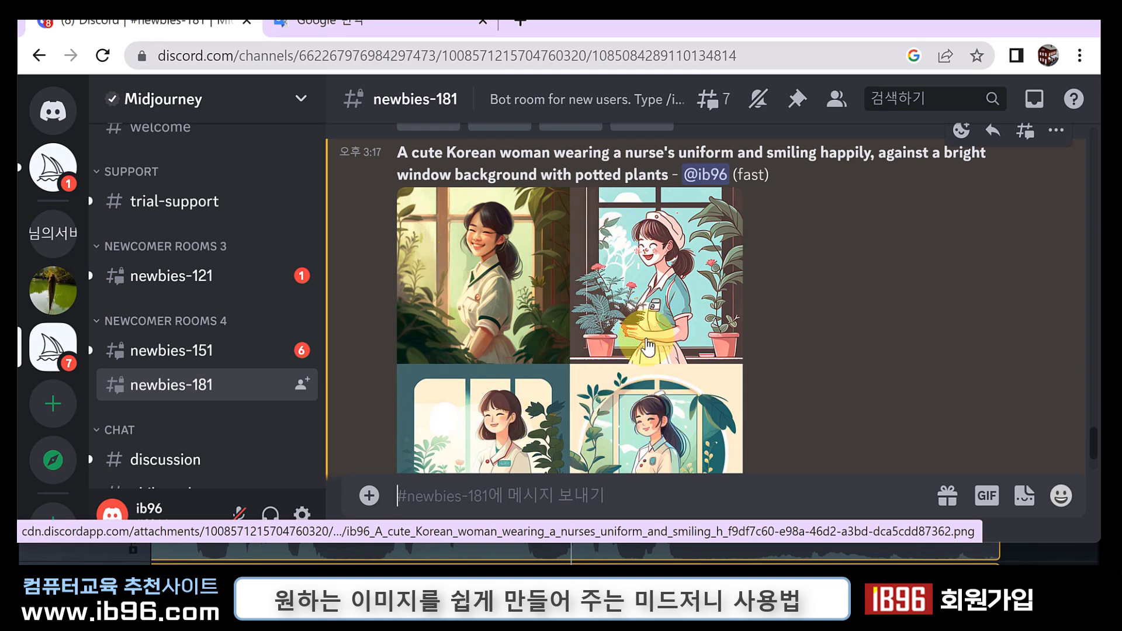
scroll(660, 386, down, 2)
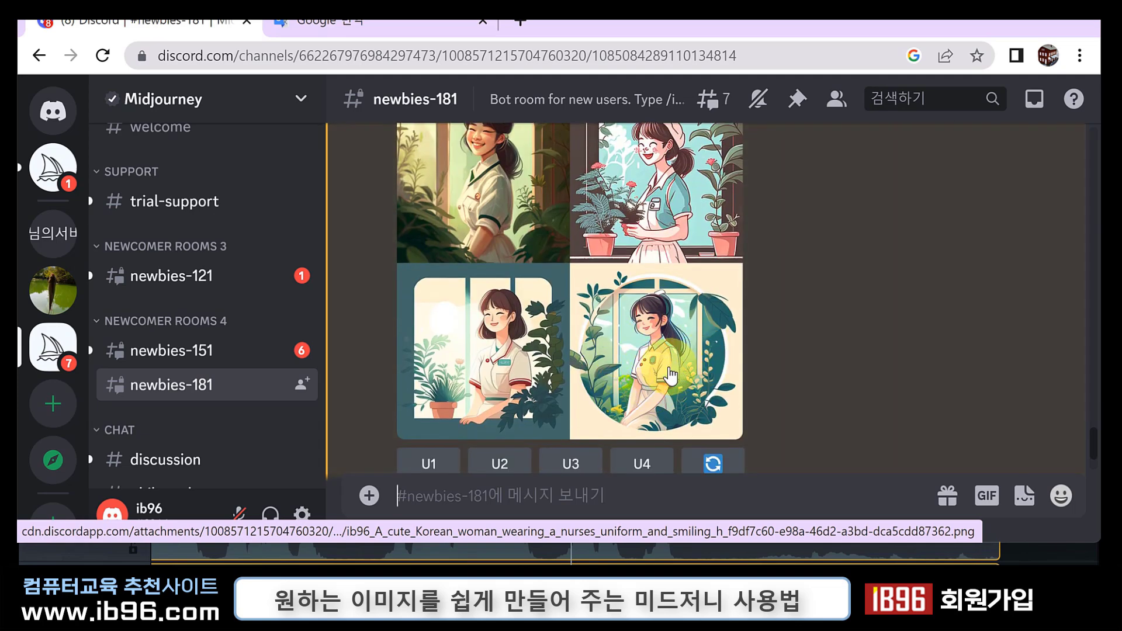
scroll(579, 346, up, 2)
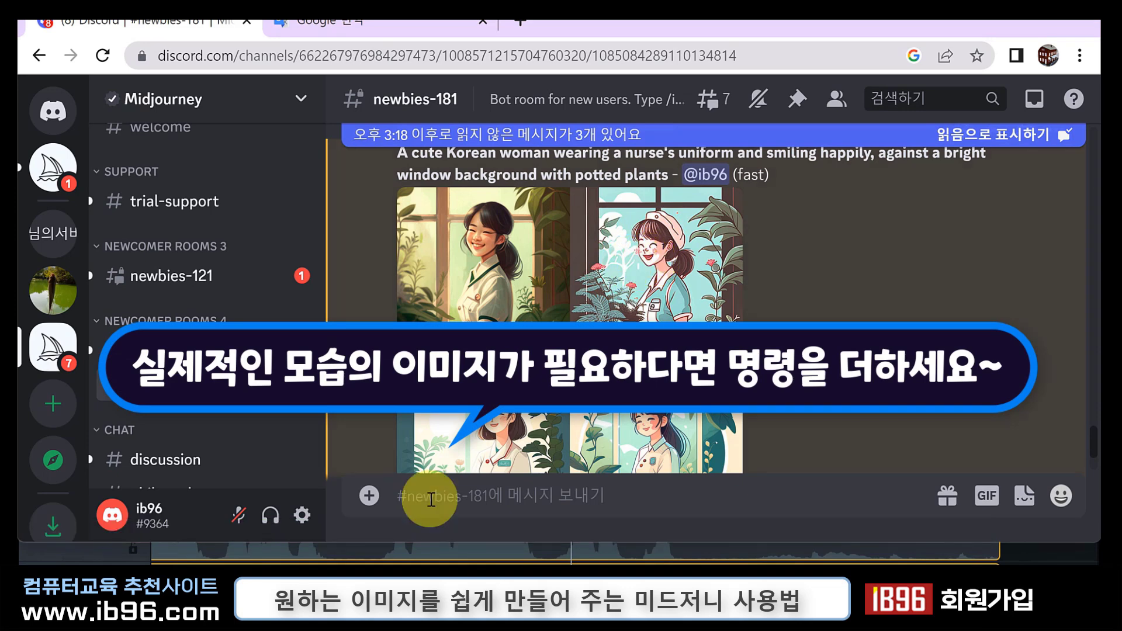
Start a new /imagine command in newbies-181 and paste the copied nurse description as its prompt
text(/)
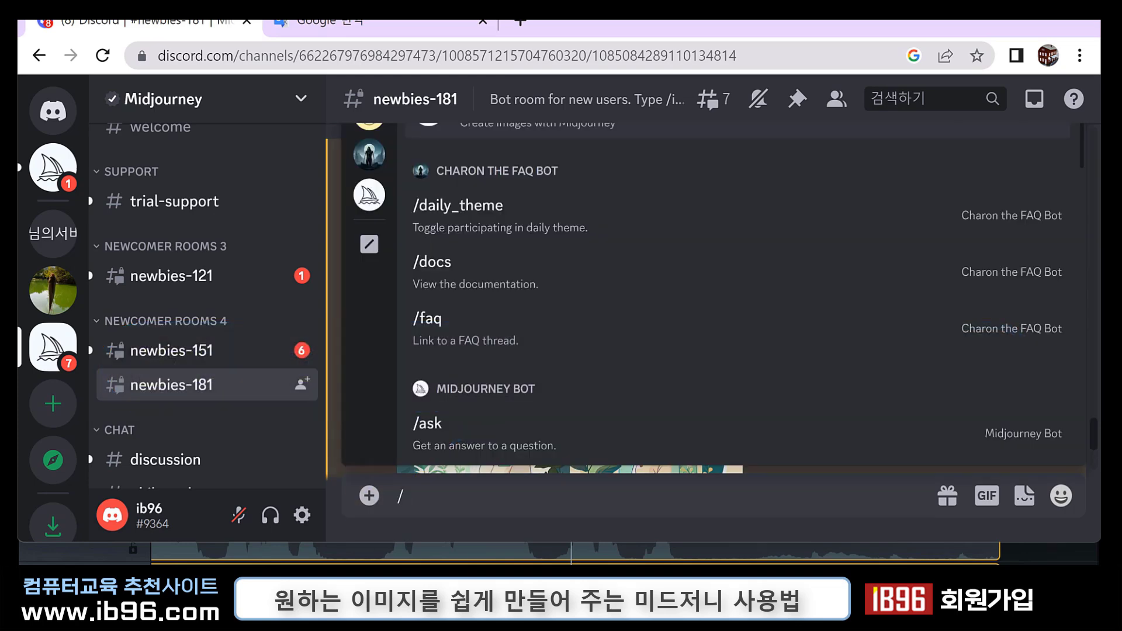
text(ima)
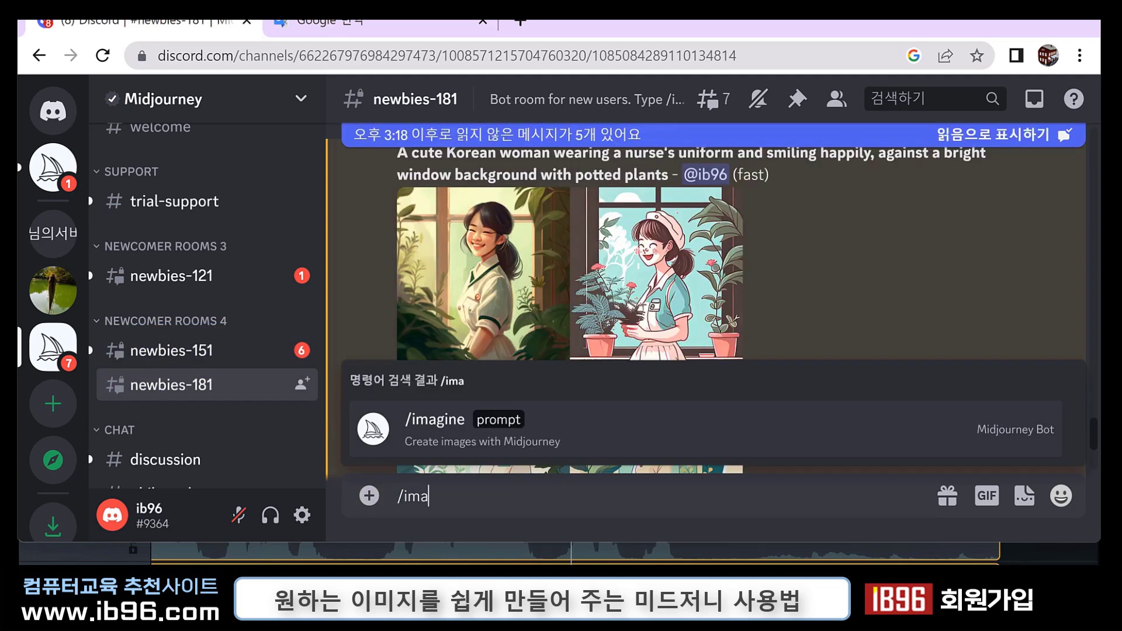
text(gine)
key(Return)
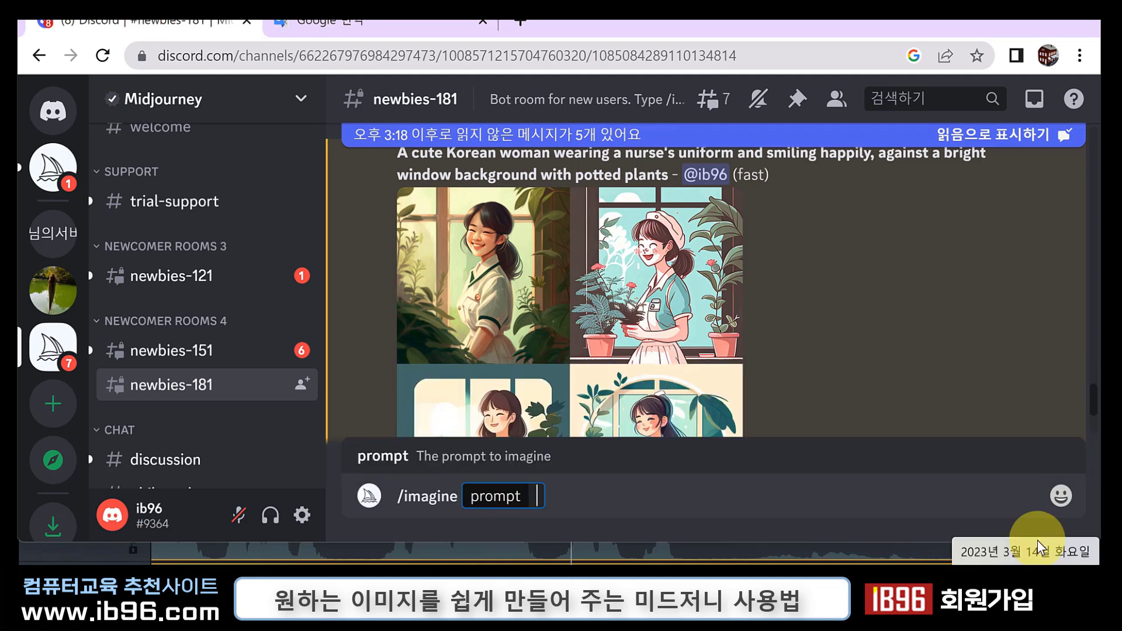
key(ctrl+v)
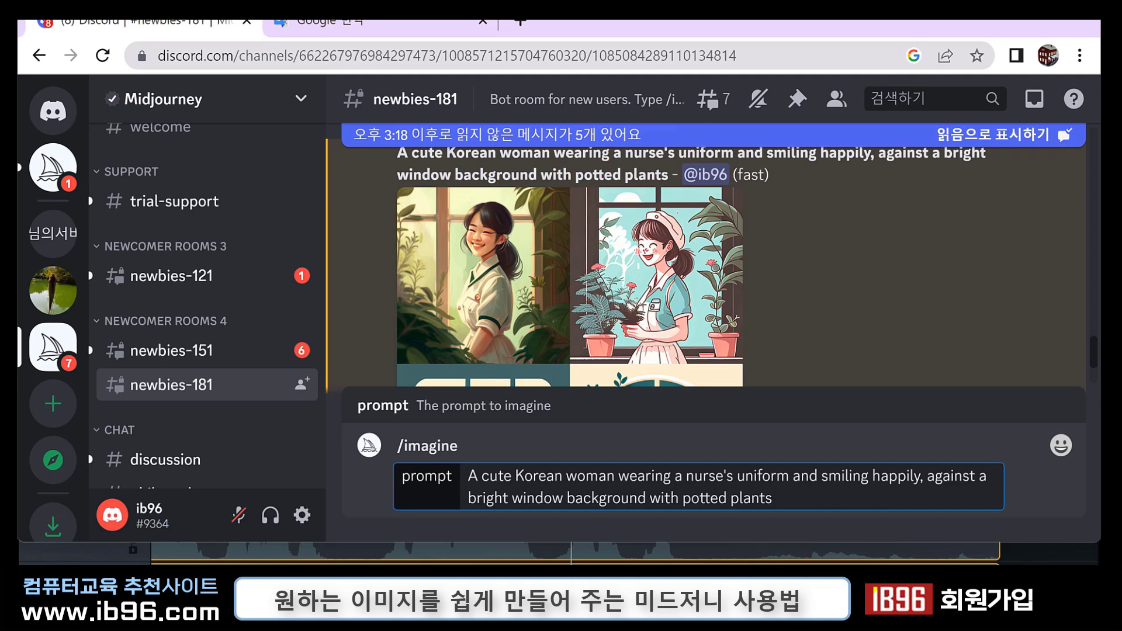
Insert "hyper realistic," at the beginning of the nurse prompt and highlight the added phrase
text(hy)
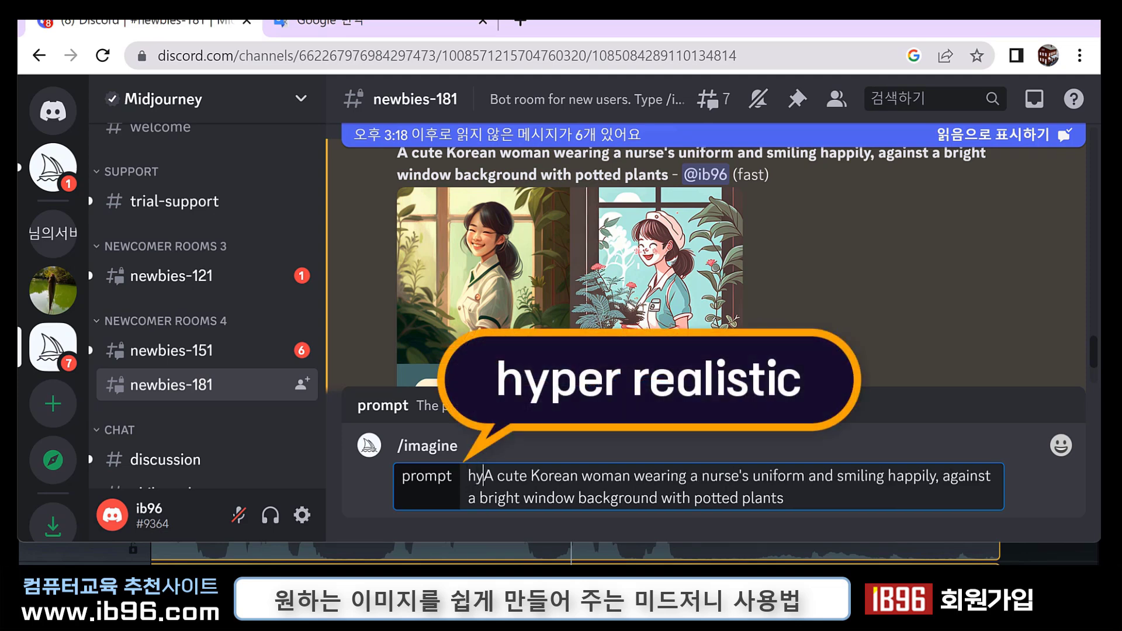
text(per realistic,)
click(501, 478)
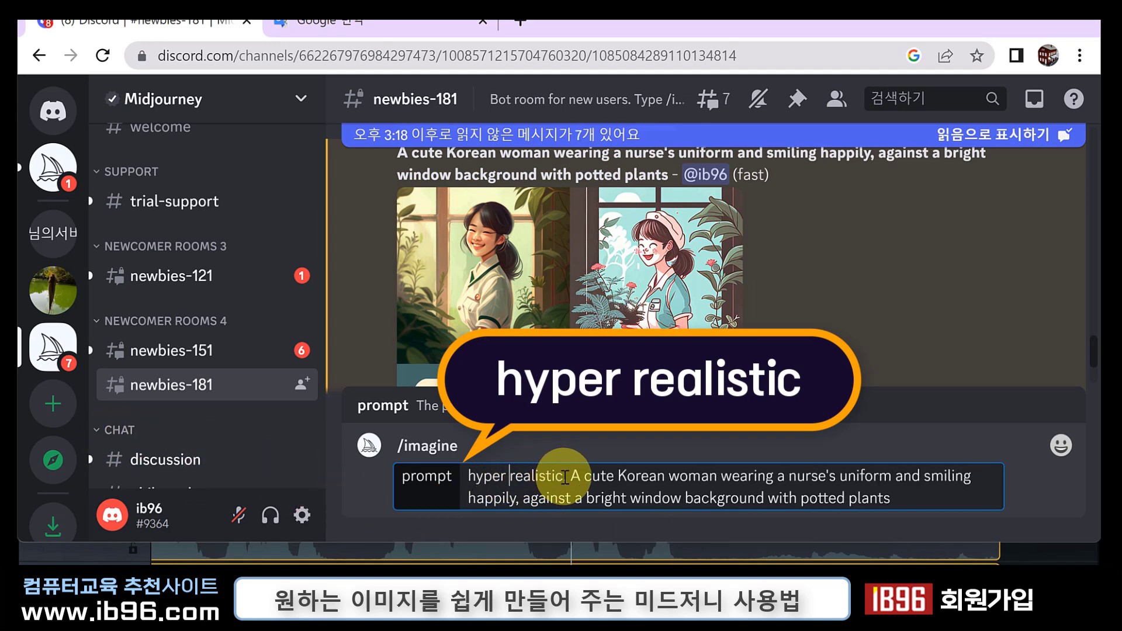
drag(564, 478, 465, 471)
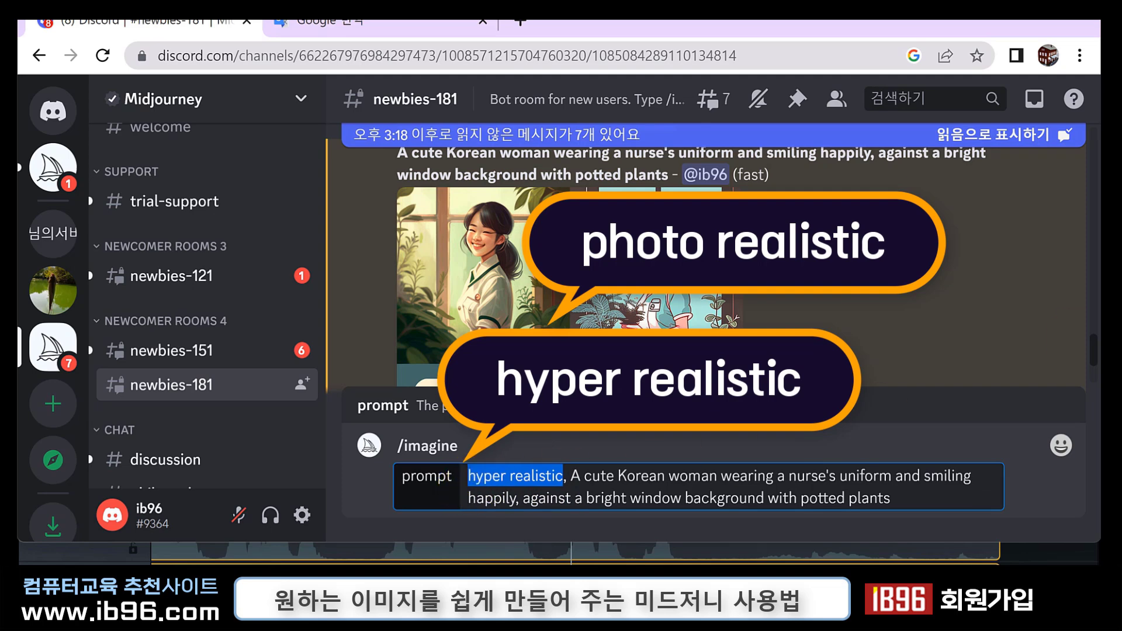
click(537, 480)
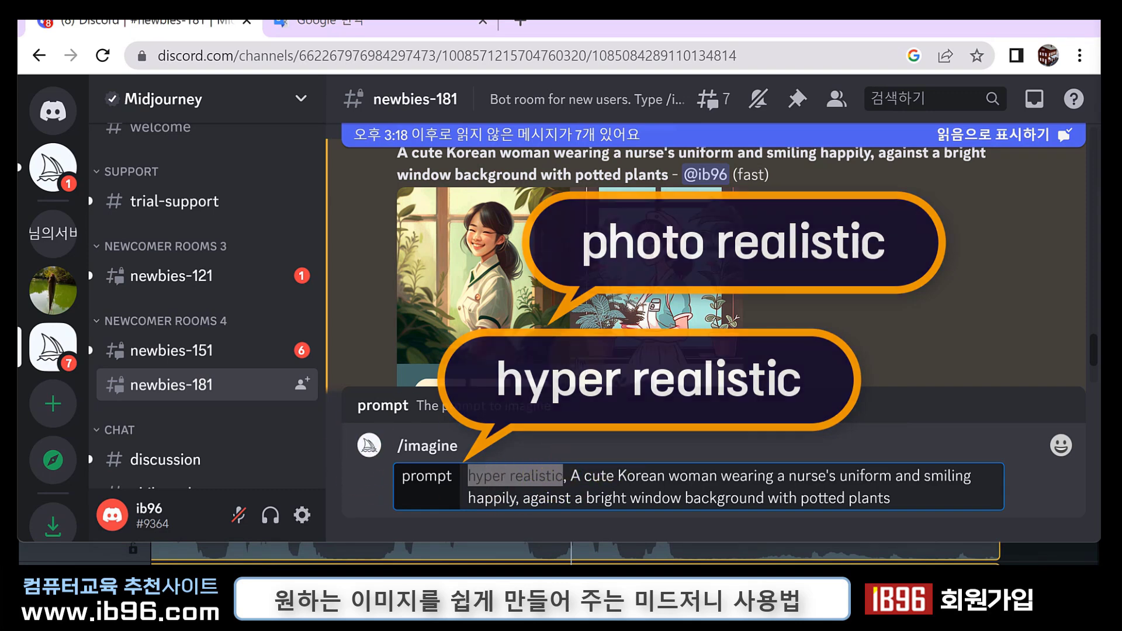
click(493, 330)
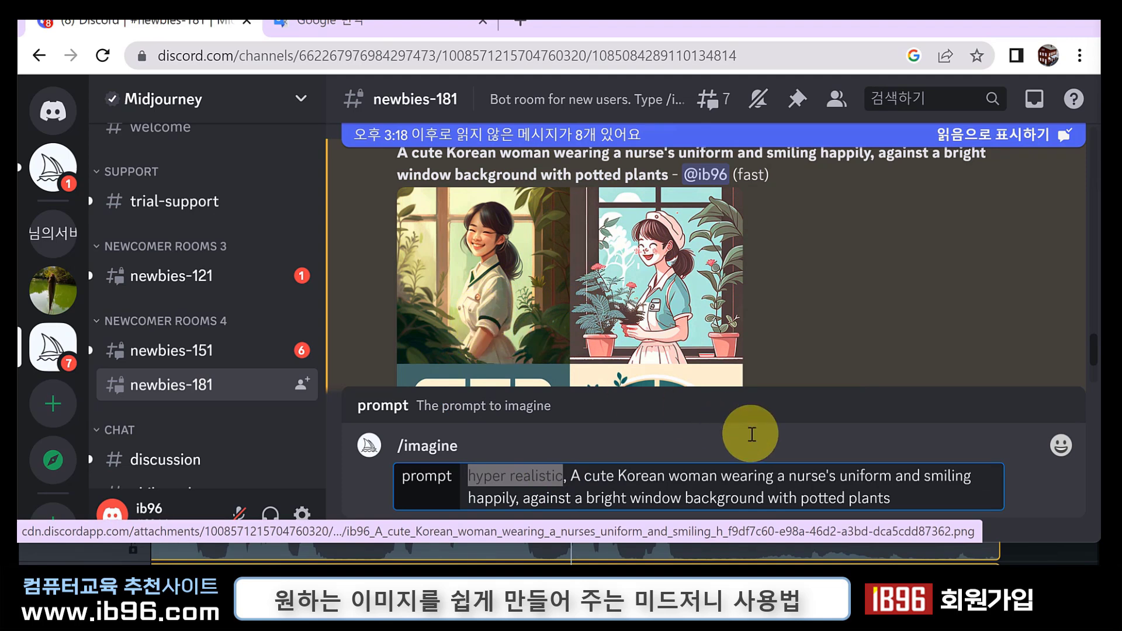
Append "hyper detailed" after "potted plants" at the end of the nurse prompt and submit it
click(904, 498)
text(, de)
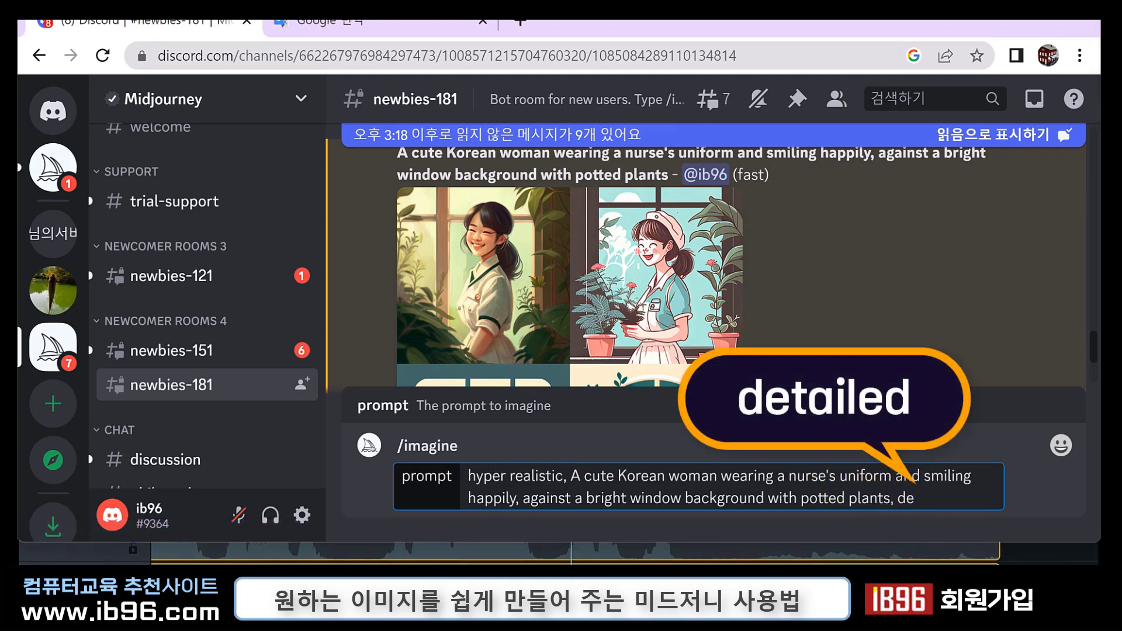
text(tailed)
key(Left)
key(Left)
key(Left)
key(Left)
key(Left)
key(Left)
key(Left)
key(Left)
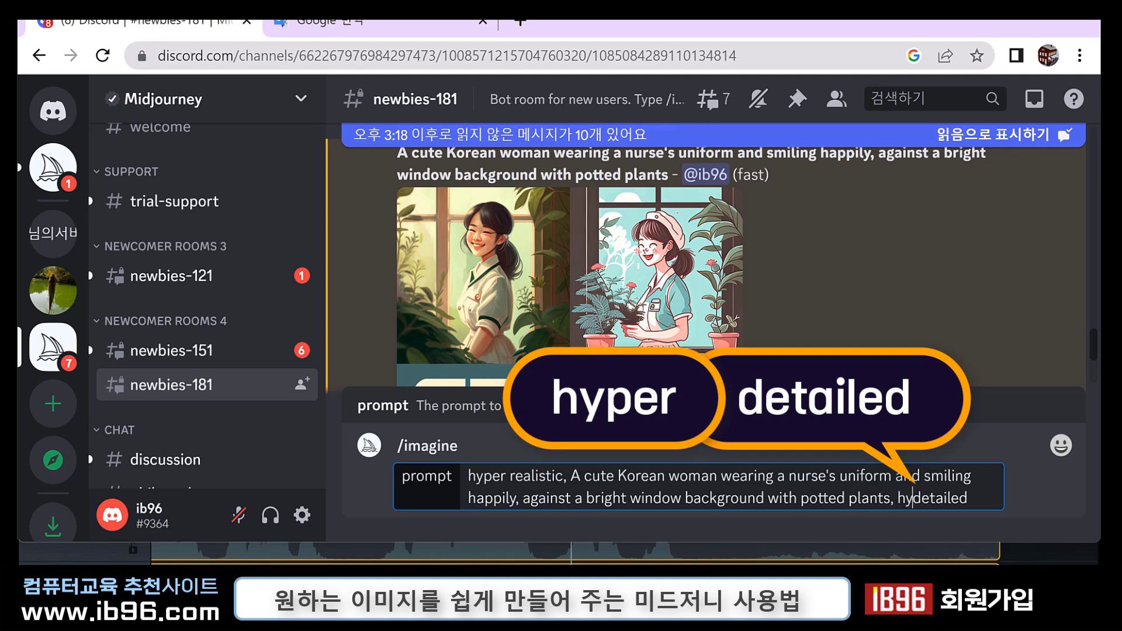
text(highly)
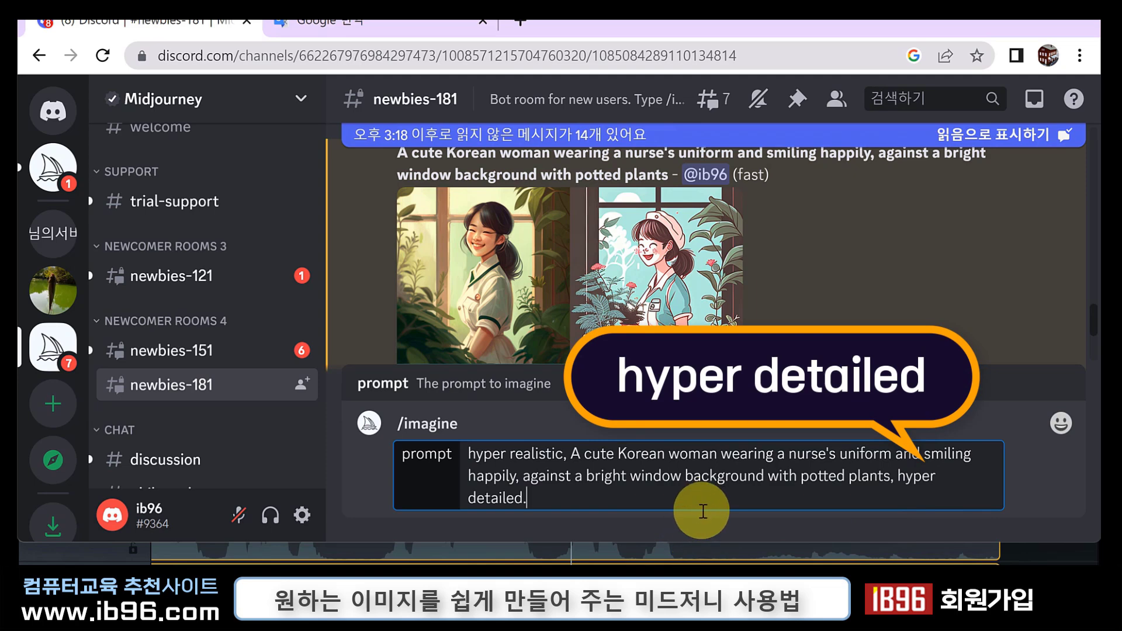
key(Return)
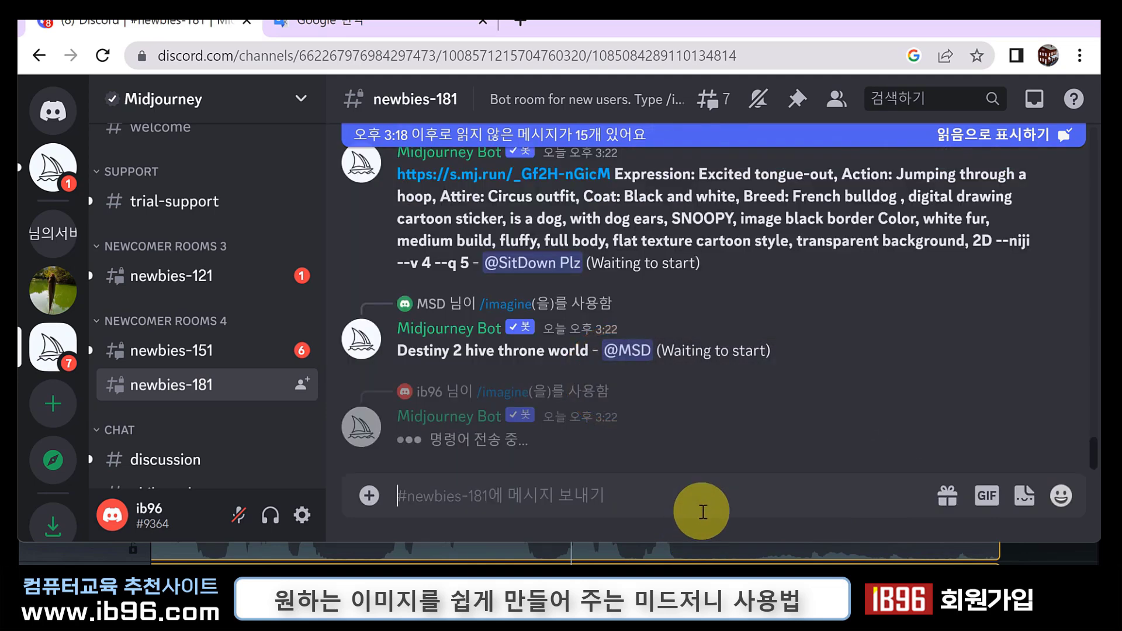
Look through the Midjourney Bot's direct message for the hyper realistic result and return to the newbies-181 channel
click(58, 170)
scroll(694, 390, down, 2)
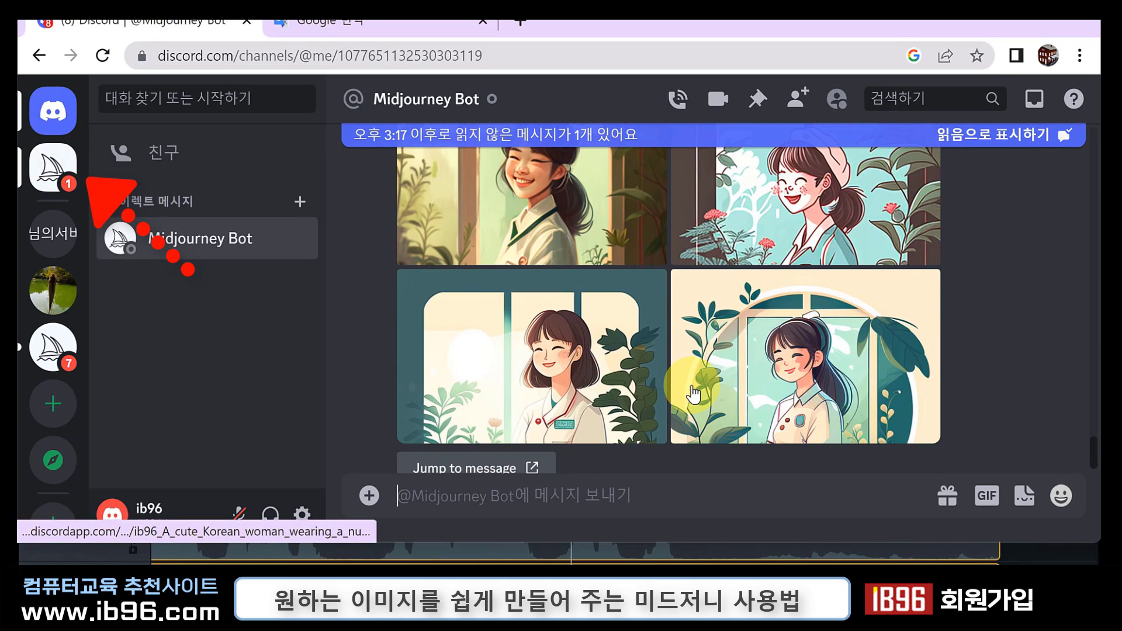
scroll(552, 350, up, 2)
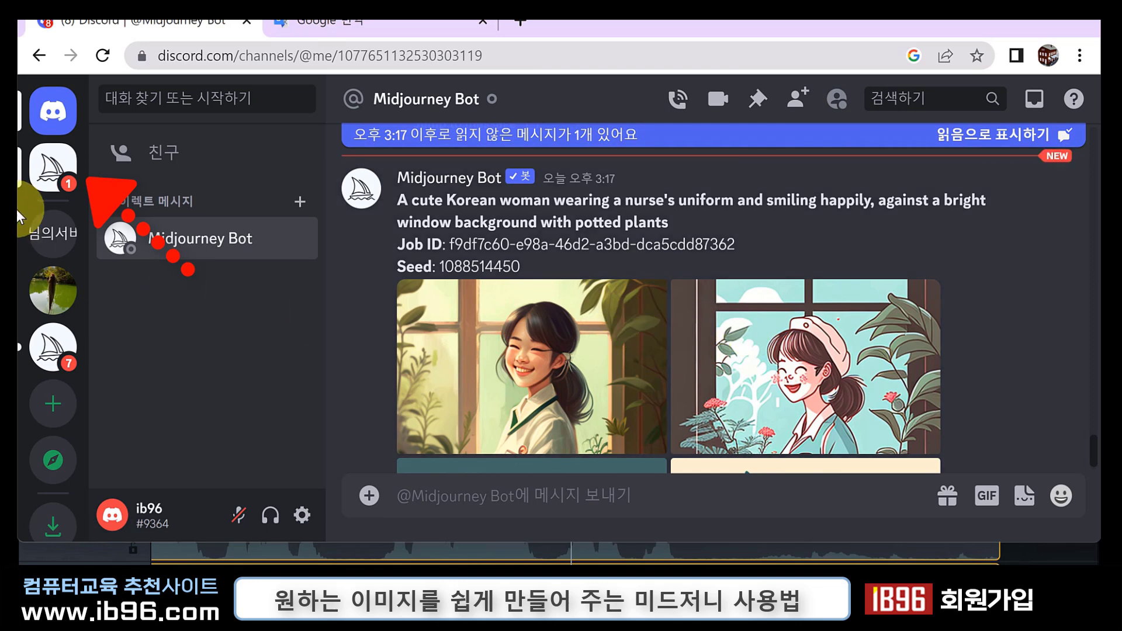
click(53, 346)
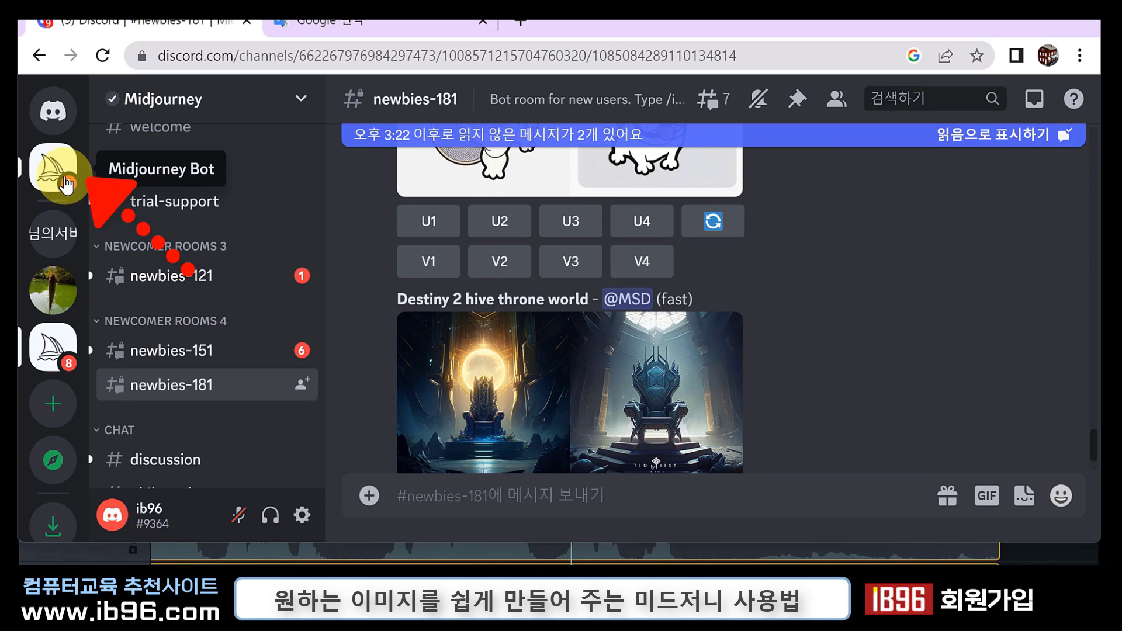
View the hyper realistic nurse images in the Midjourney Bot's direct message, jump to their newbies-181 post, and examine the upscale and variation options
click(66, 185)
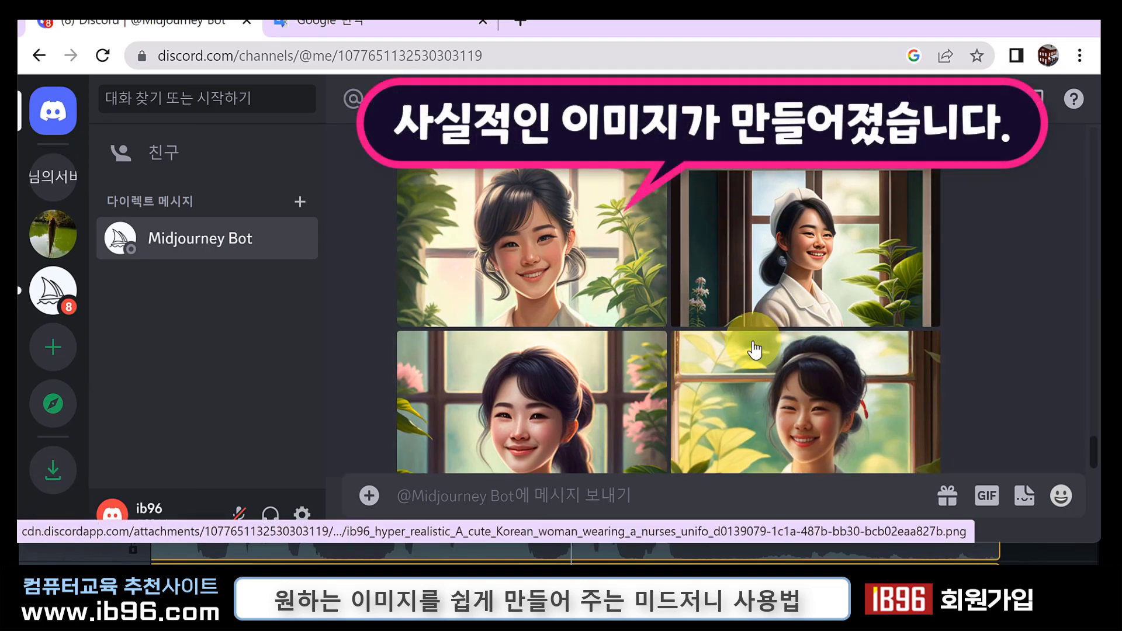
scroll(755, 349, down, 2)
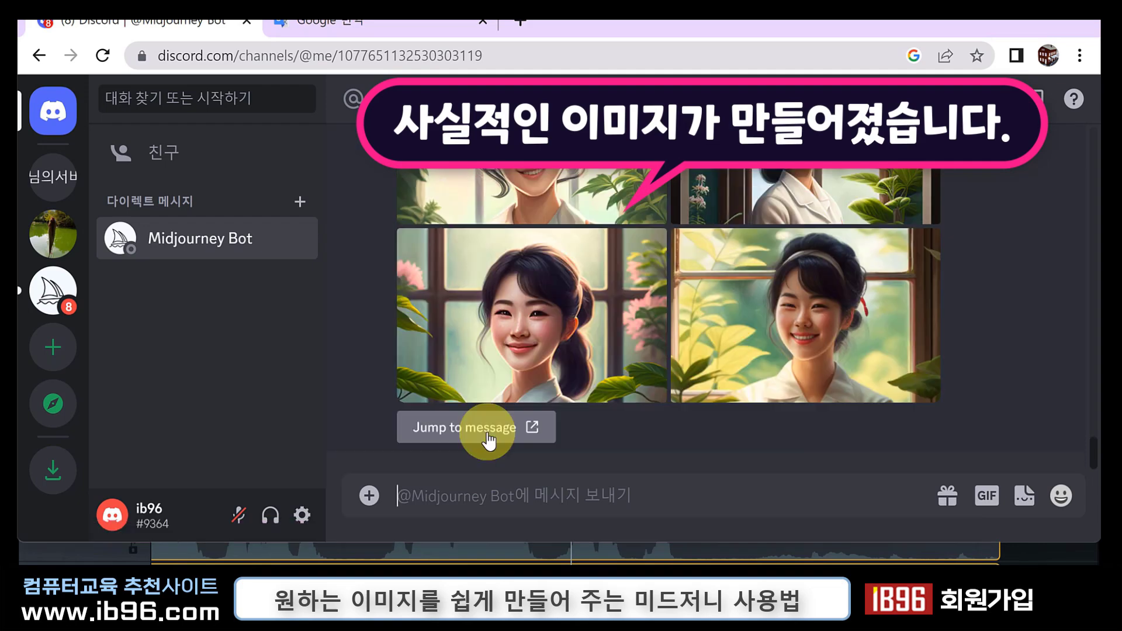
click(533, 427)
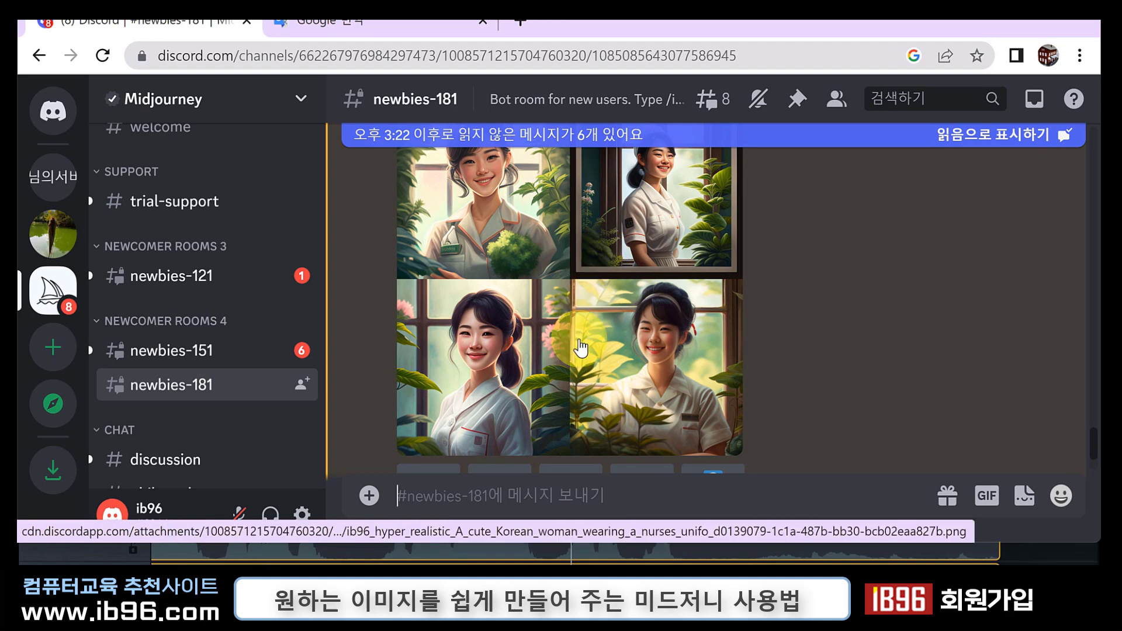
scroll(591, 263, down, 2)
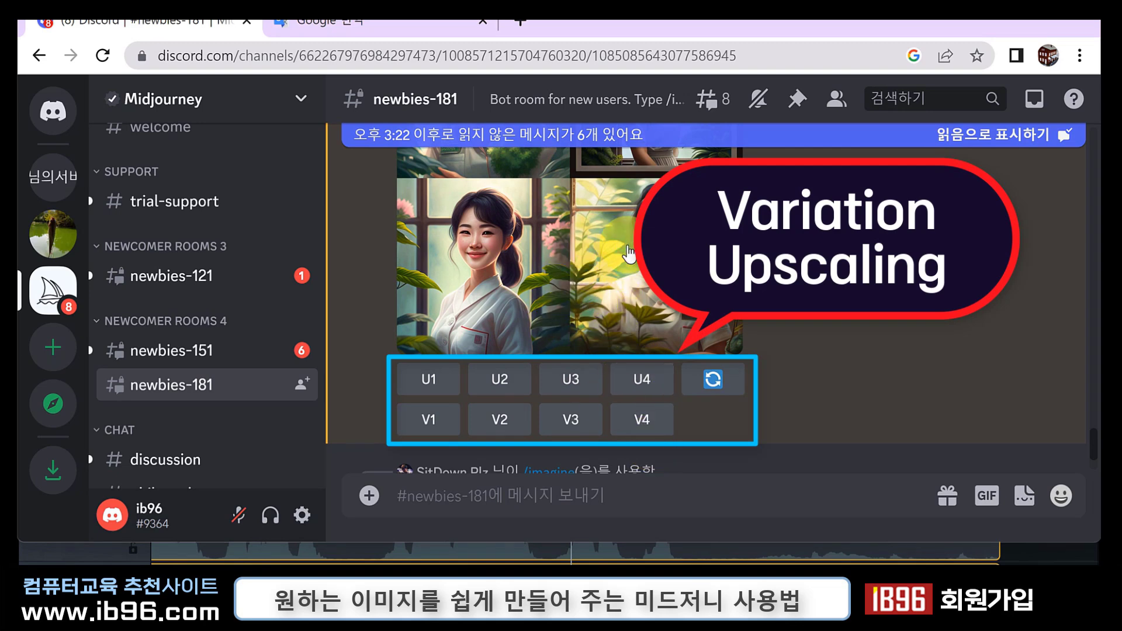
click(631, 420)
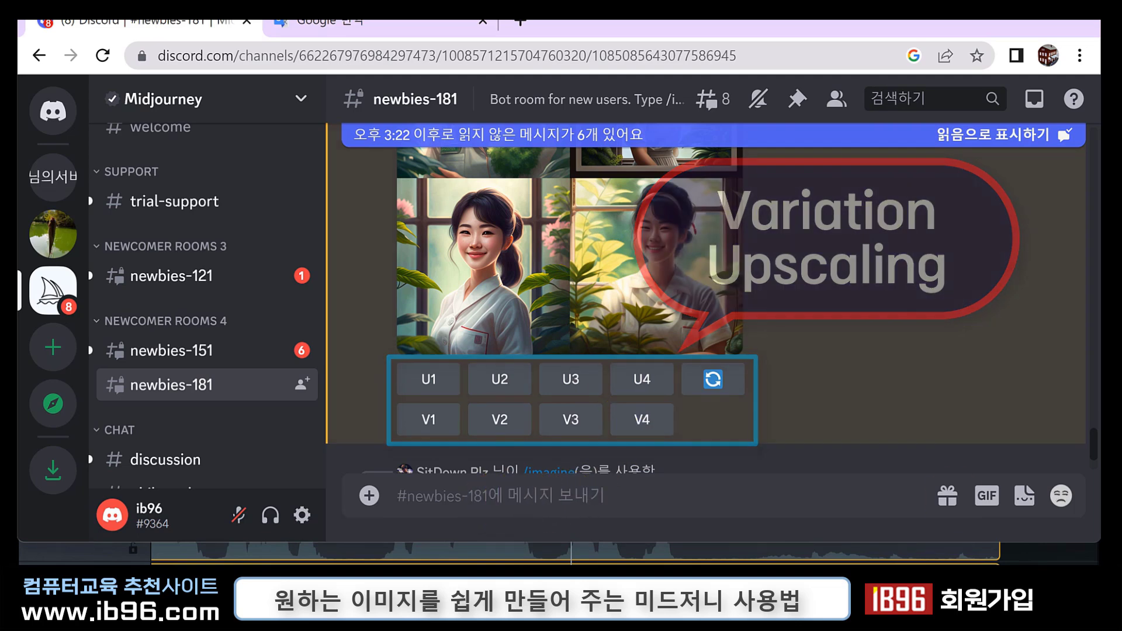
Start an /imagine prompt in newbies-181 and fill it with "A cheetah running fast through the meadow." copied from Google Translate
text(/imagine)
key(Tab)
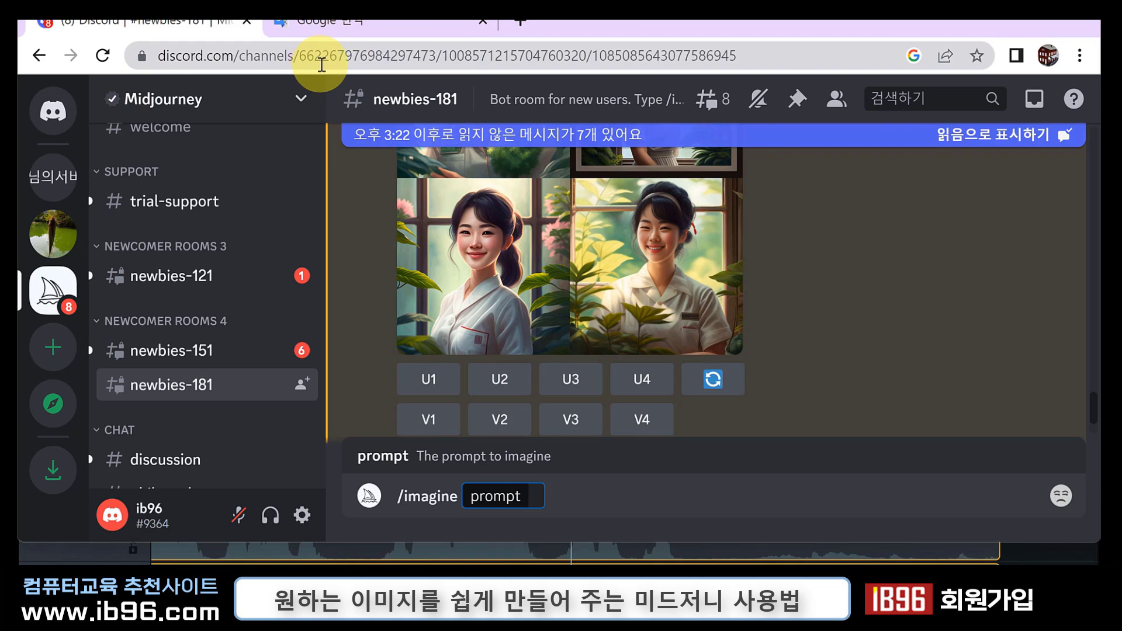
click(352, 30)
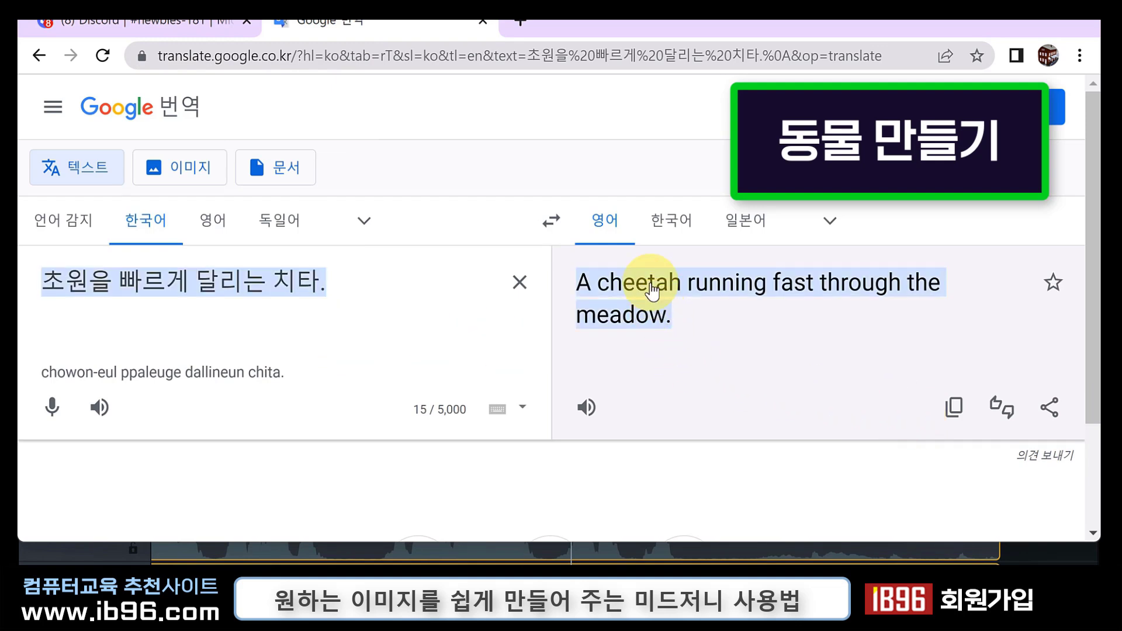
click(956, 407)
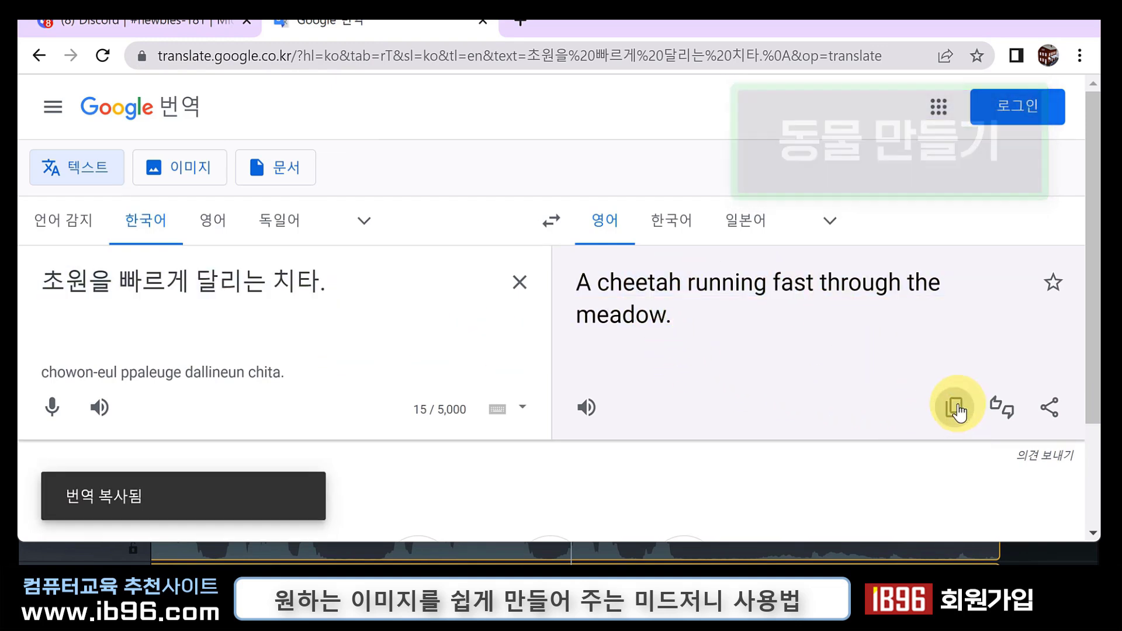
click(193, 26)
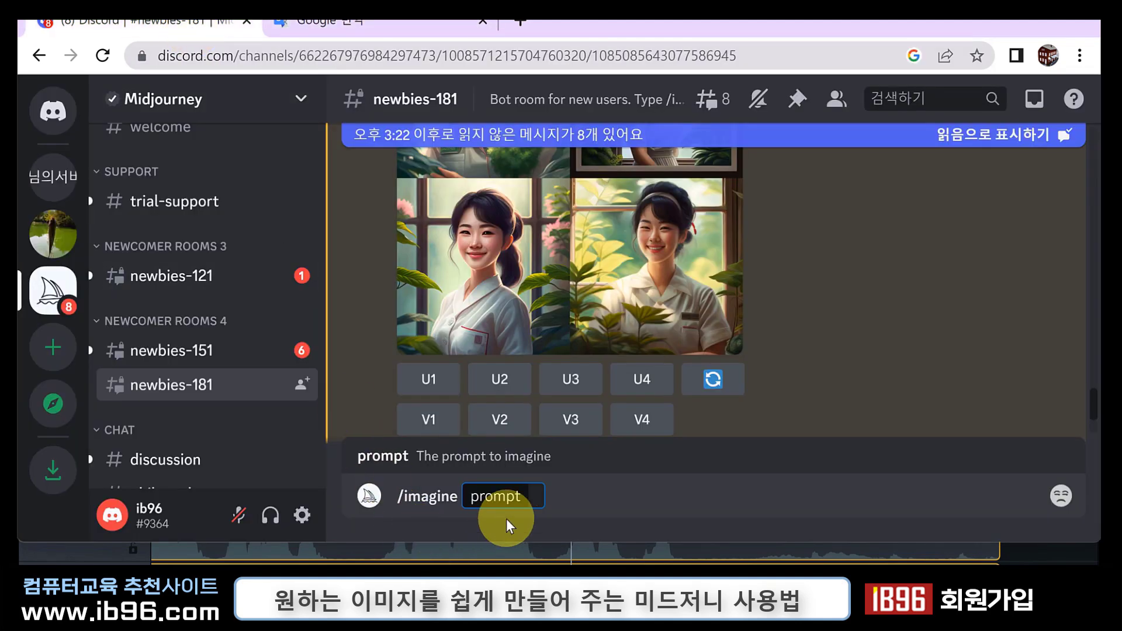
key(ctrl+v)
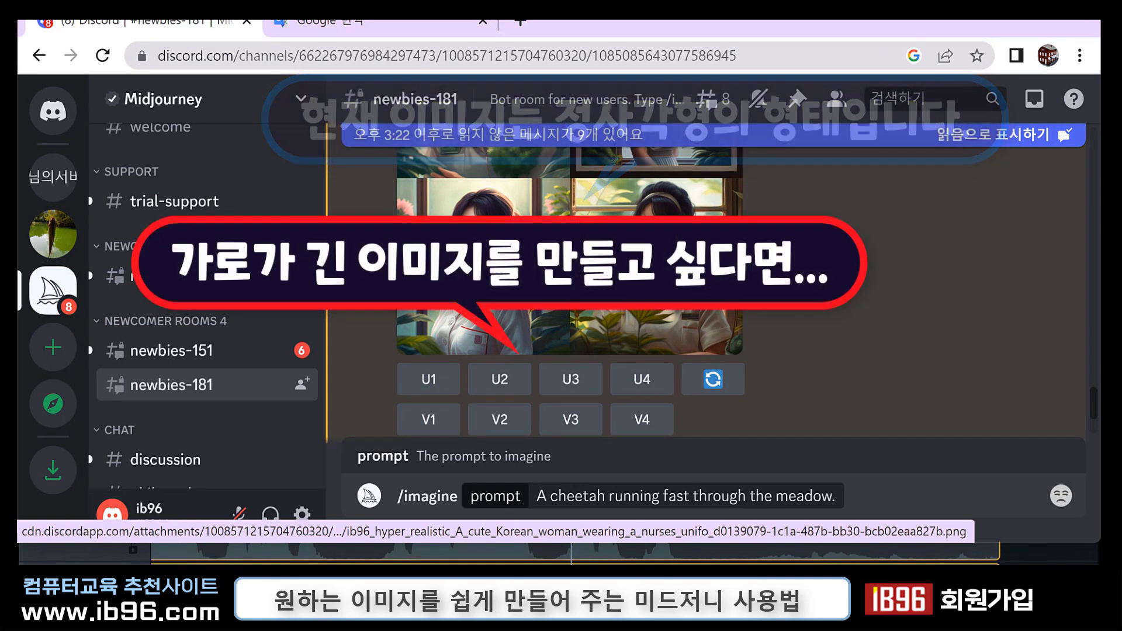
Append "--ar 16:9" to the end of the cheetah prompt, highlight part of the ratio, and submit the prompt
click(838, 496)
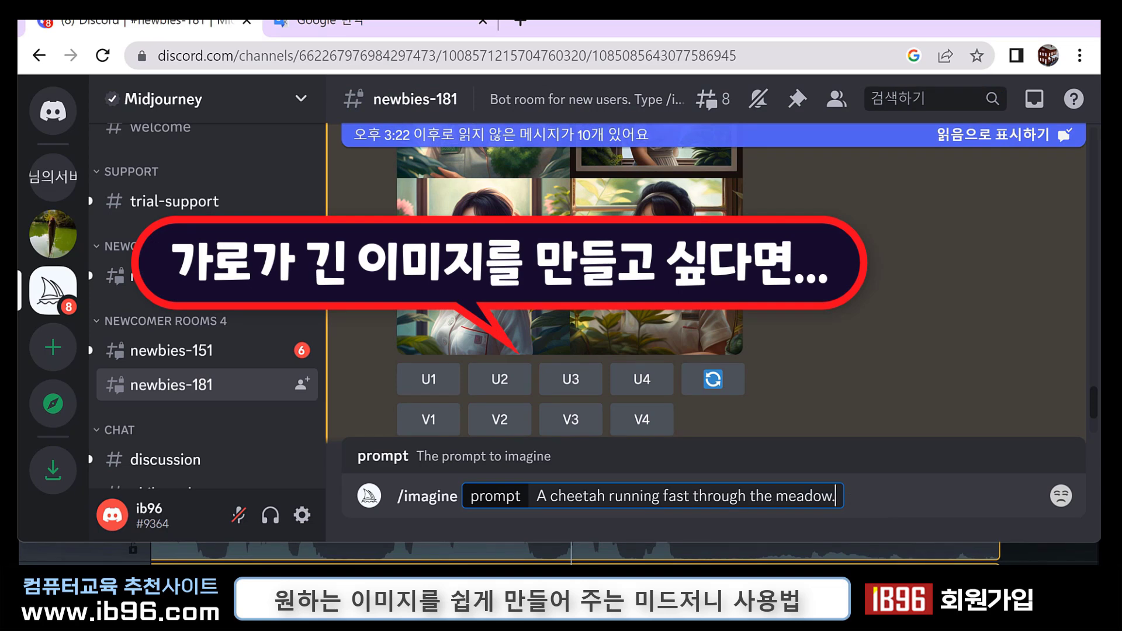
text(--)
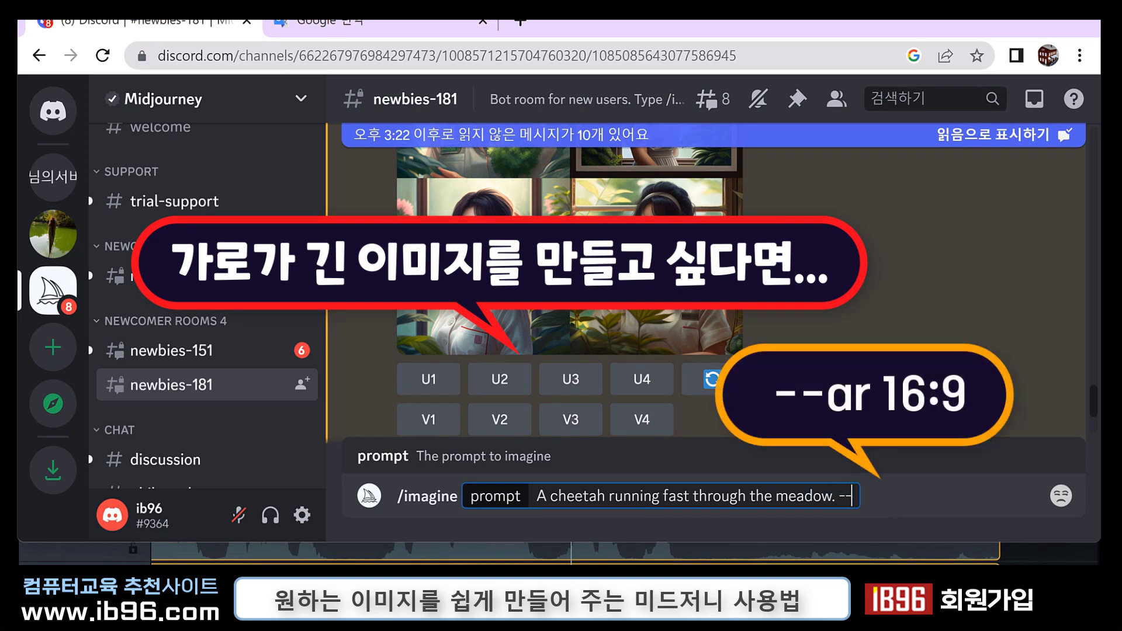
text(ar)
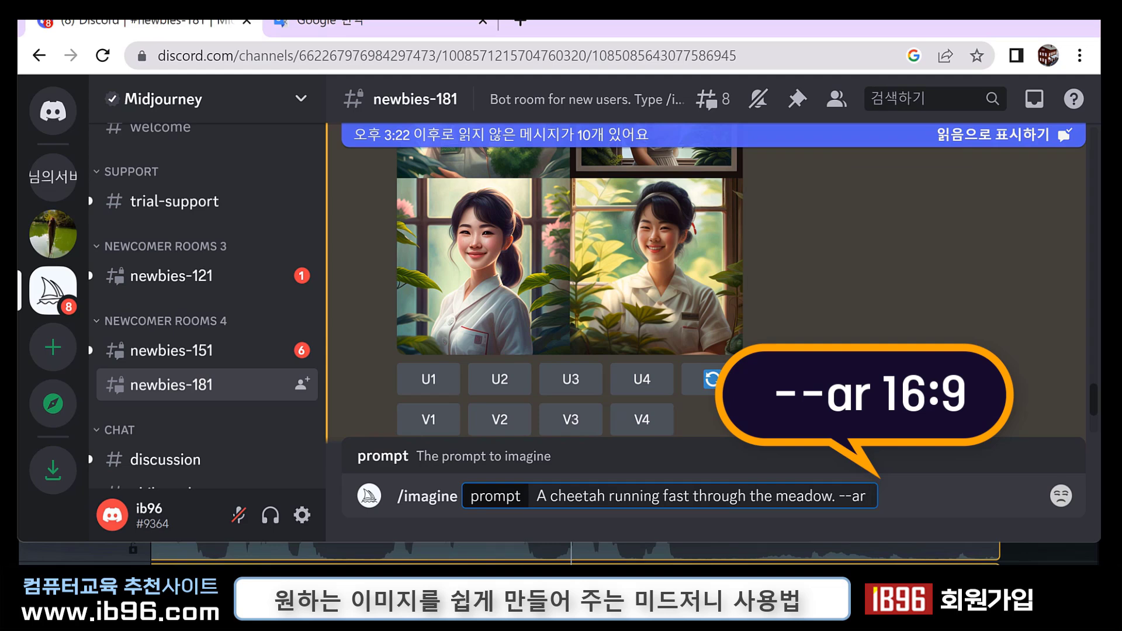
text(16:9)
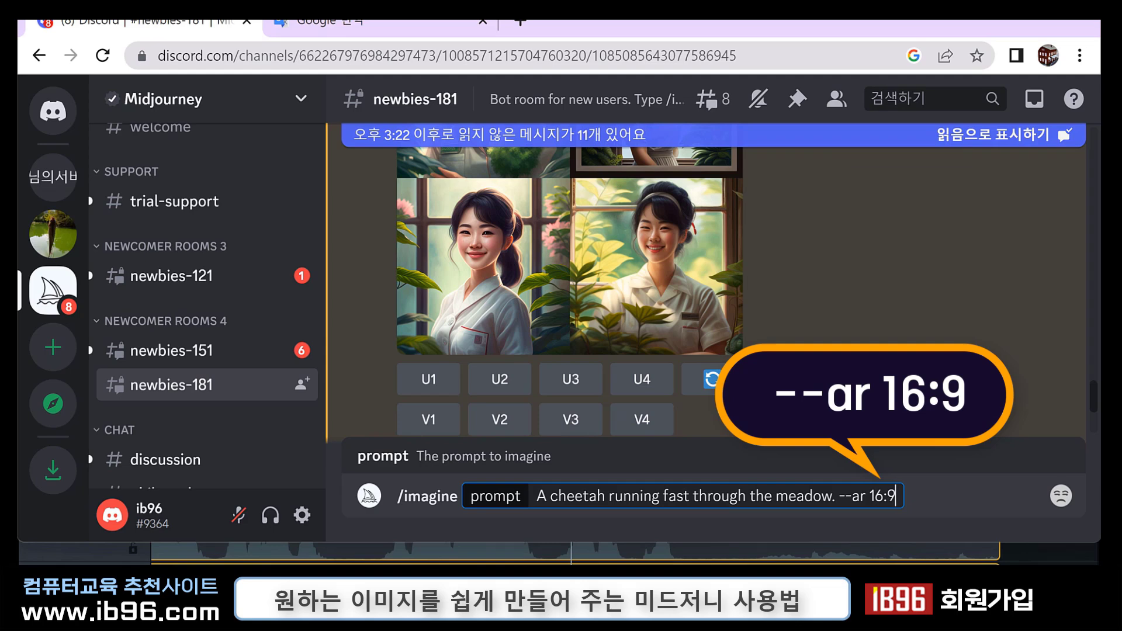
mouse_move(896, 495)
mouse_down()
mouse_move(844, 497)
mouse_move(888, 496)
mouse_up()
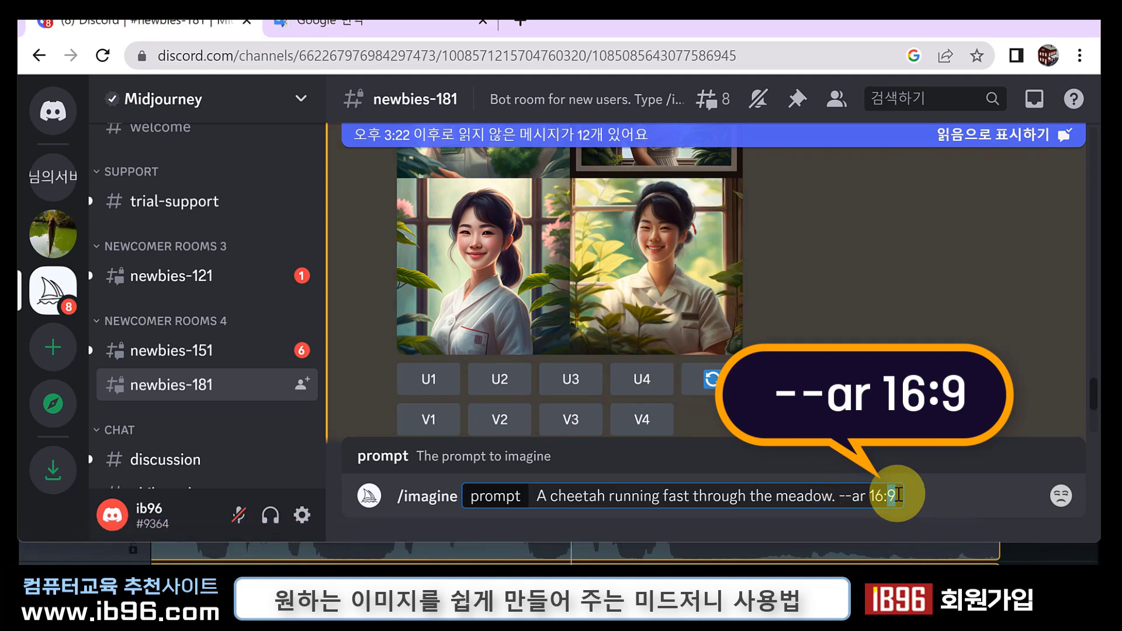
click(962, 510)
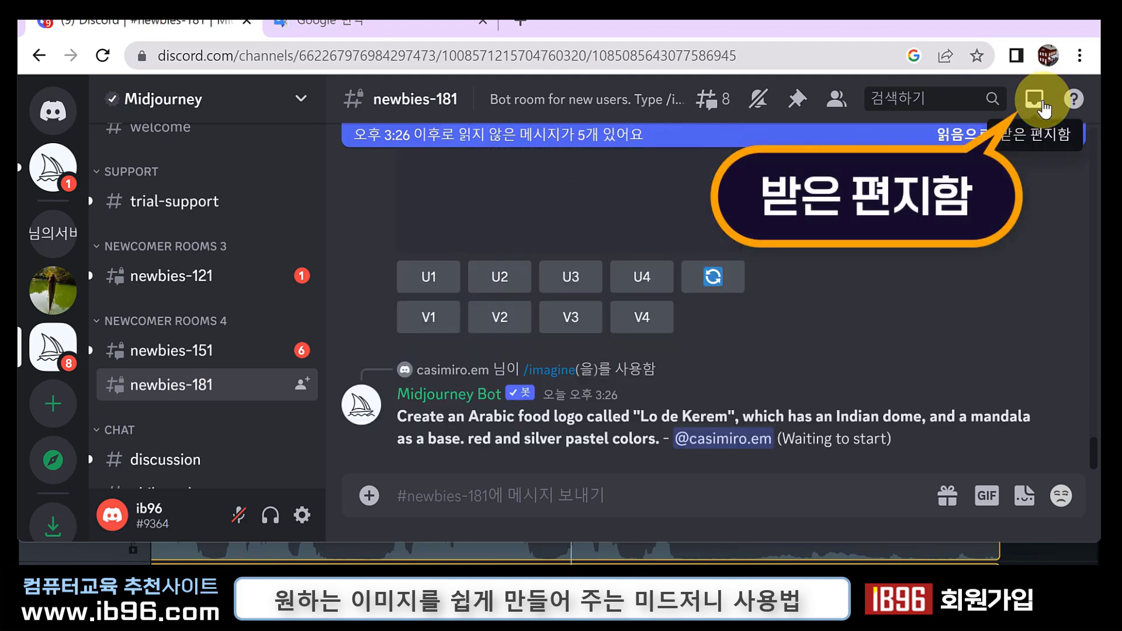
Open the cheetah result among the inbox mentions and view the image grid enlarged
click(1040, 107)
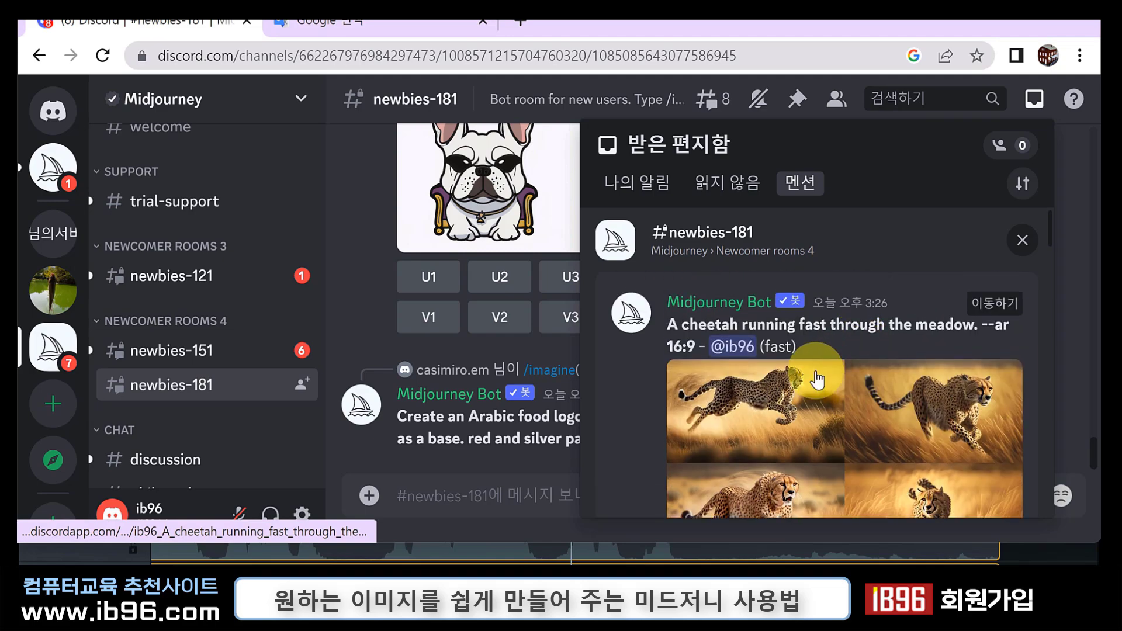
click(826, 409)
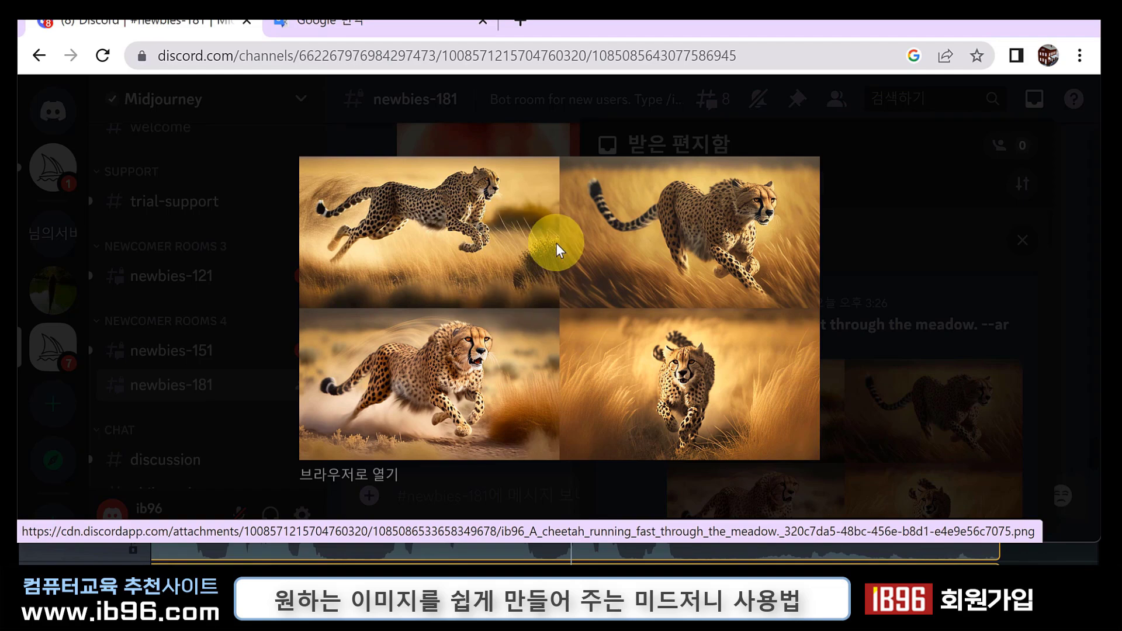
key(Escape)
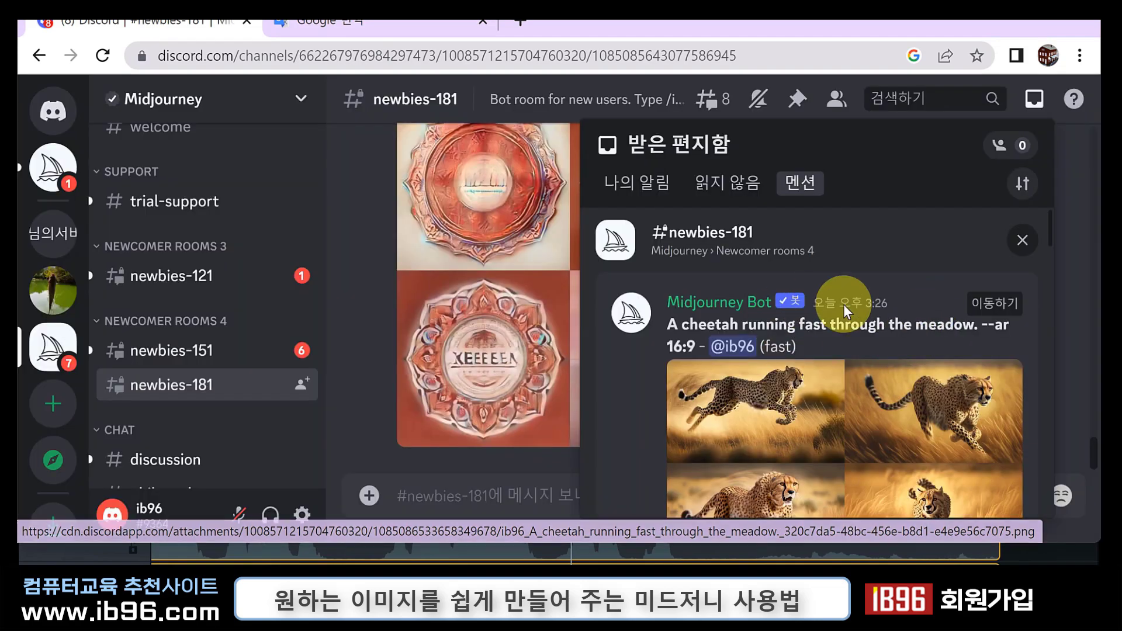
Jump from the inbox mention to the cheetah post in newbies-181 and examine the 16:9 images with their upscale and variation options
scroll(899, 373, down, 3)
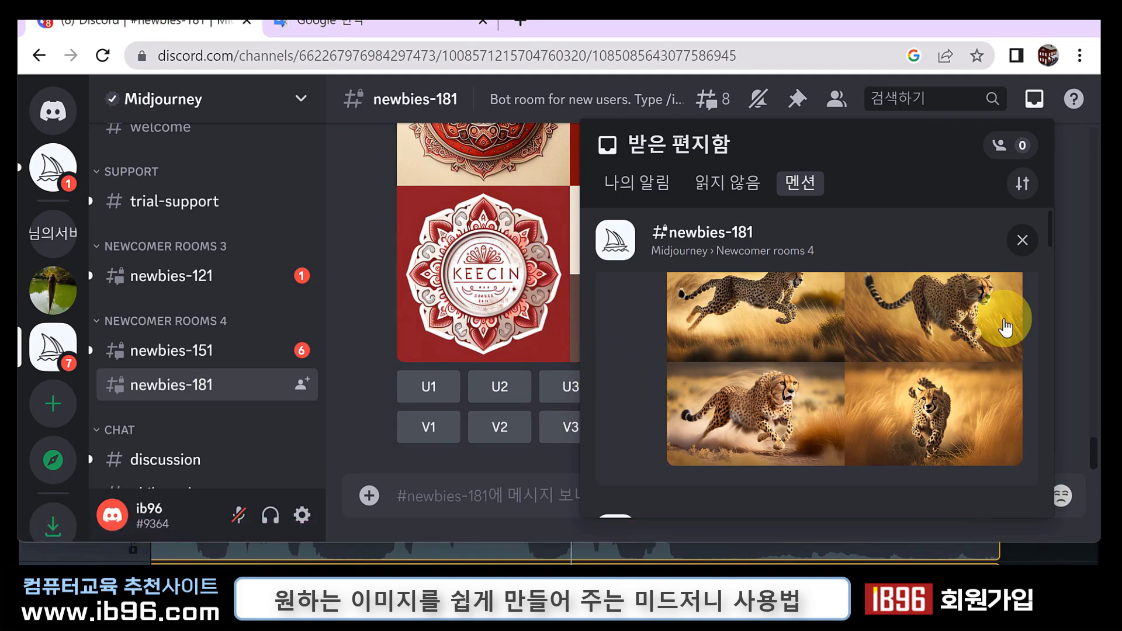
scroll(1004, 326, down, 1)
scroll(1004, 326, up, 3)
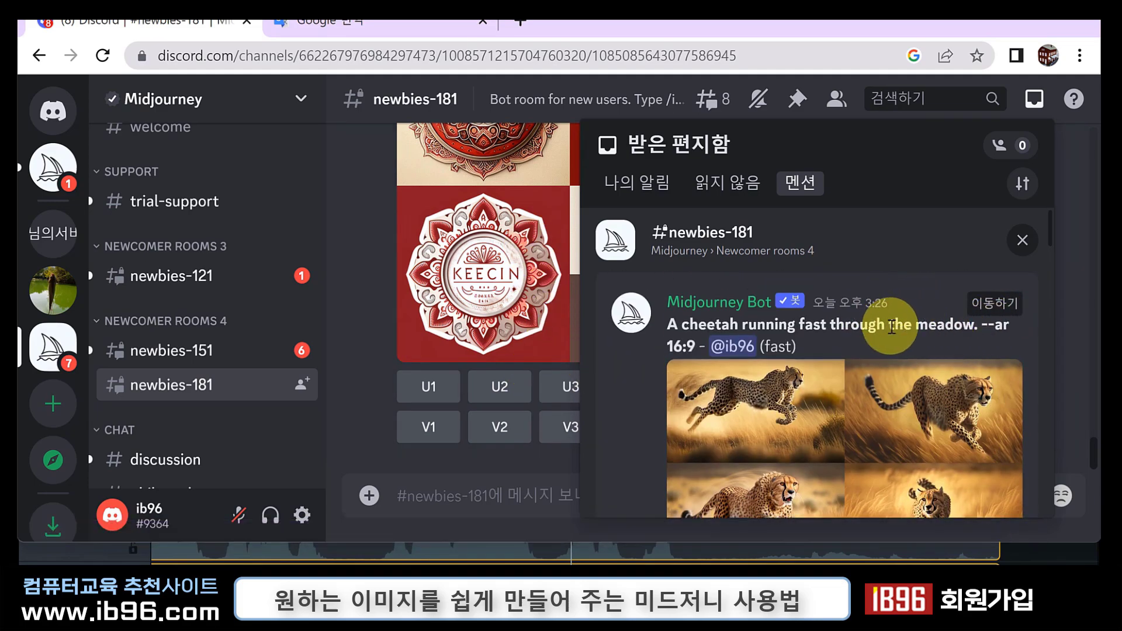
click(1001, 305)
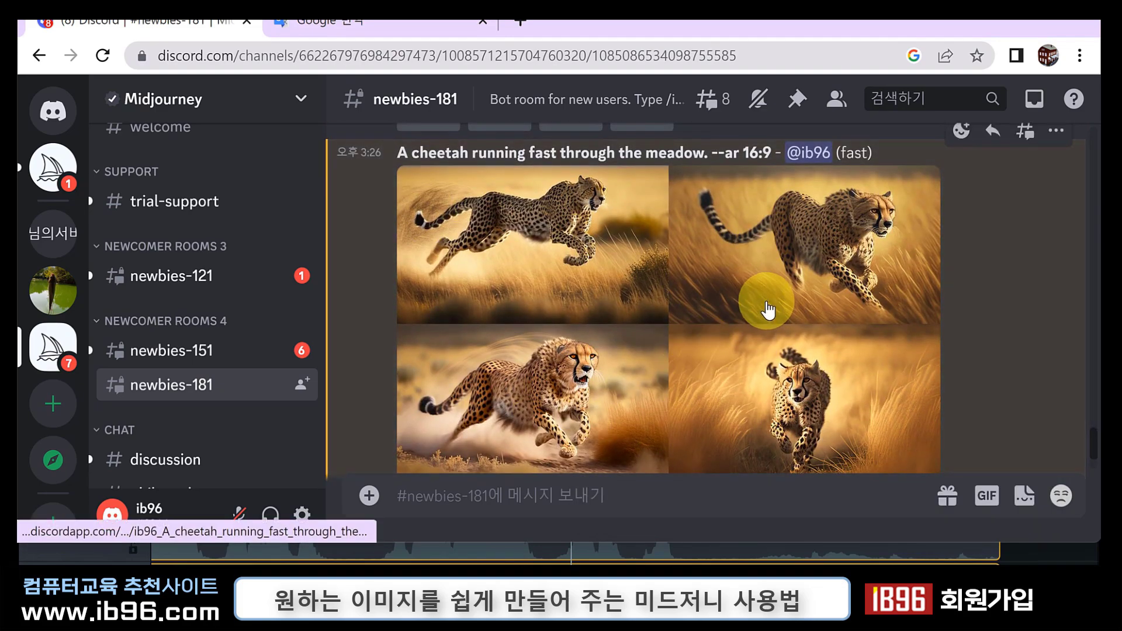
scroll(766, 308, down, 2)
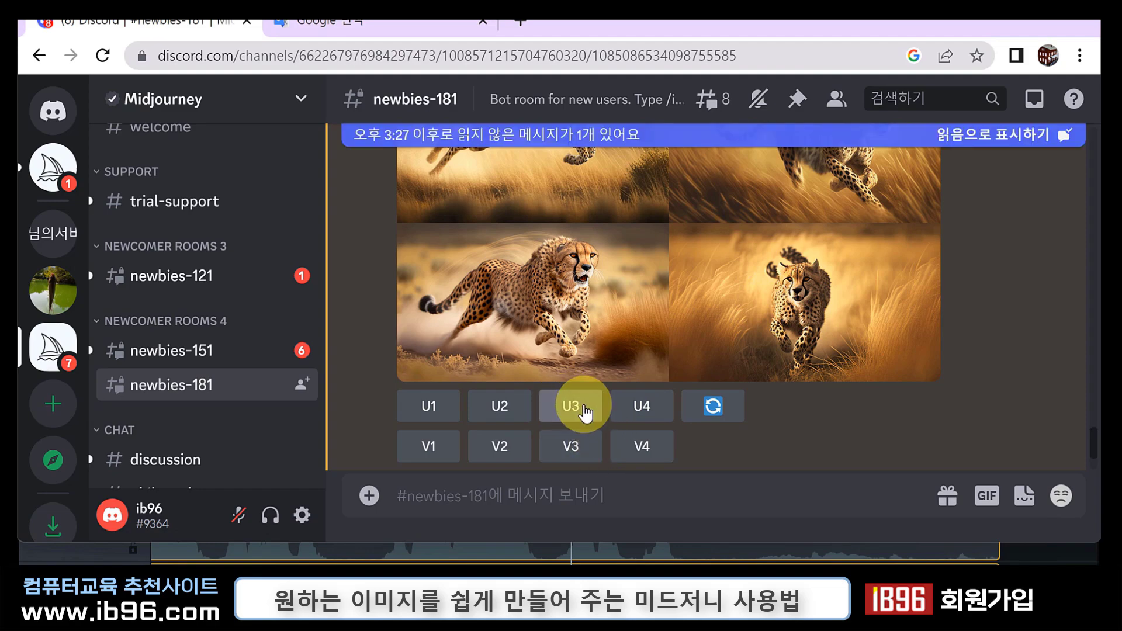
scroll(585, 414, up, 2)
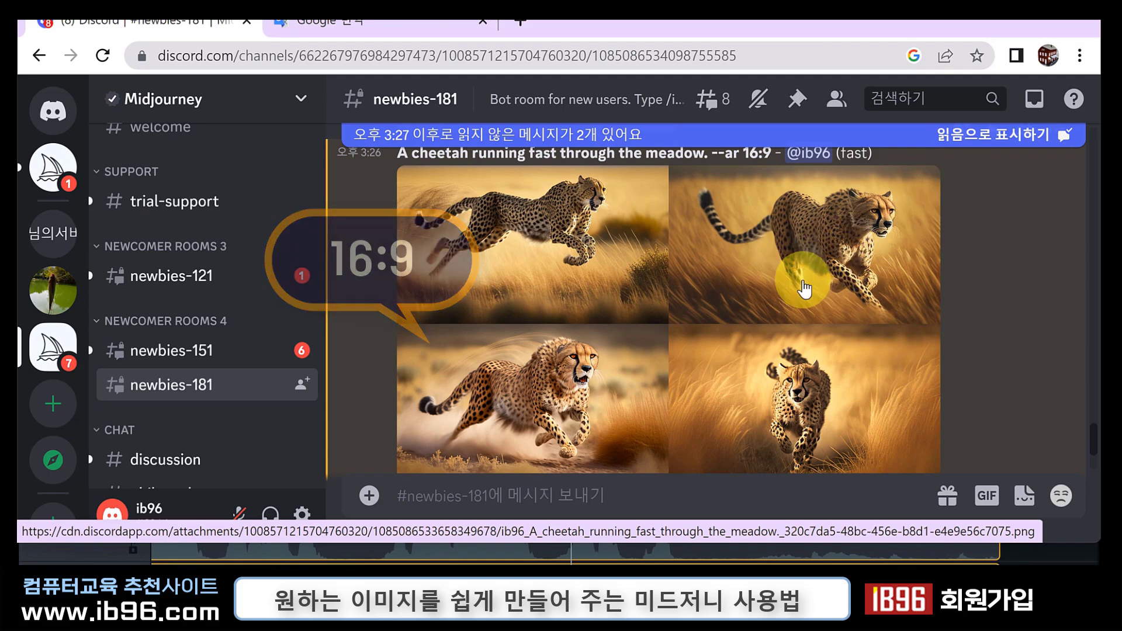
scroll(845, 237, down, 3)
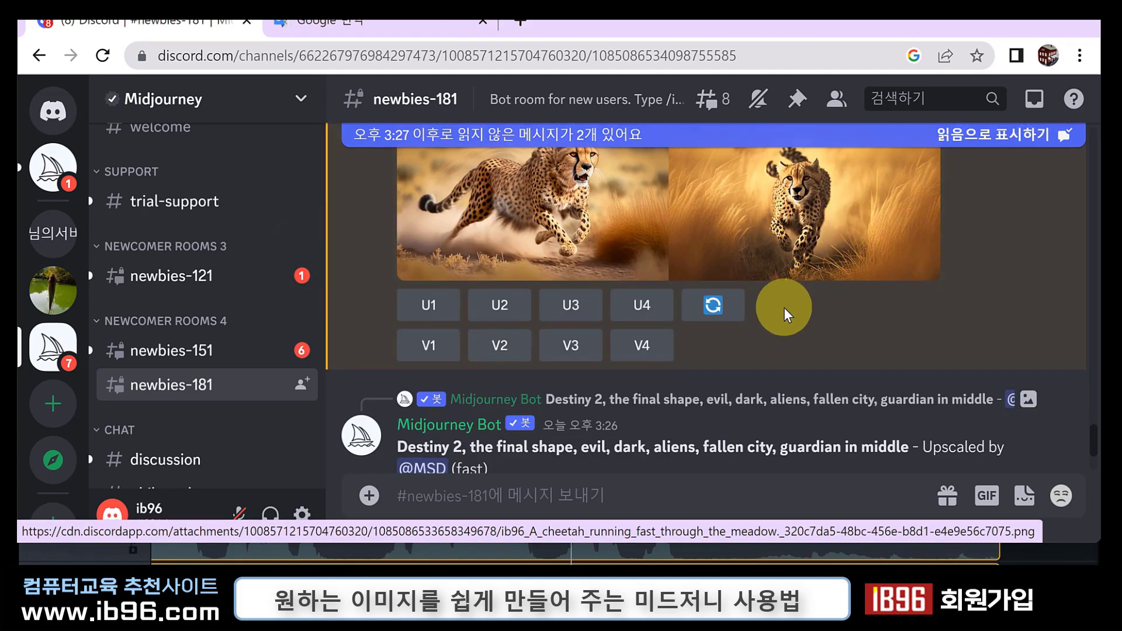
scroll(826, 277, up, 3)
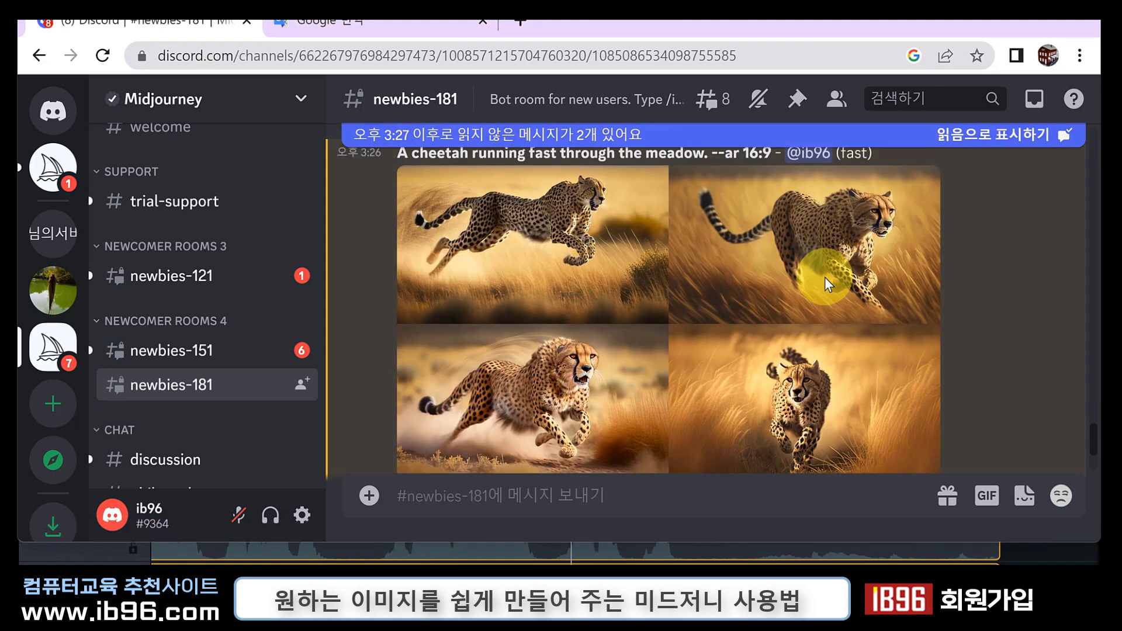
scroll(643, 263, down, 2)
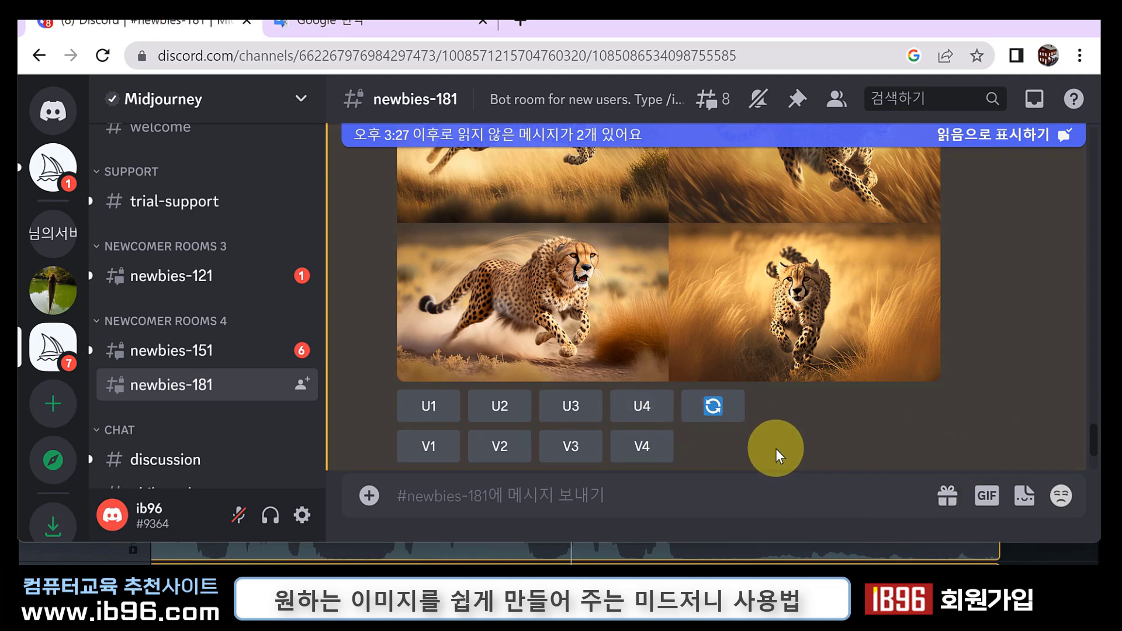
Start a new /imagine prompt and replace Google Translate's source text with "패스트 푸드점을 홍보하는 전단지, 음식사진, 오픈기념 세일 문구, 밝은 컬러, 세련된 디자인"
text(/imagine)
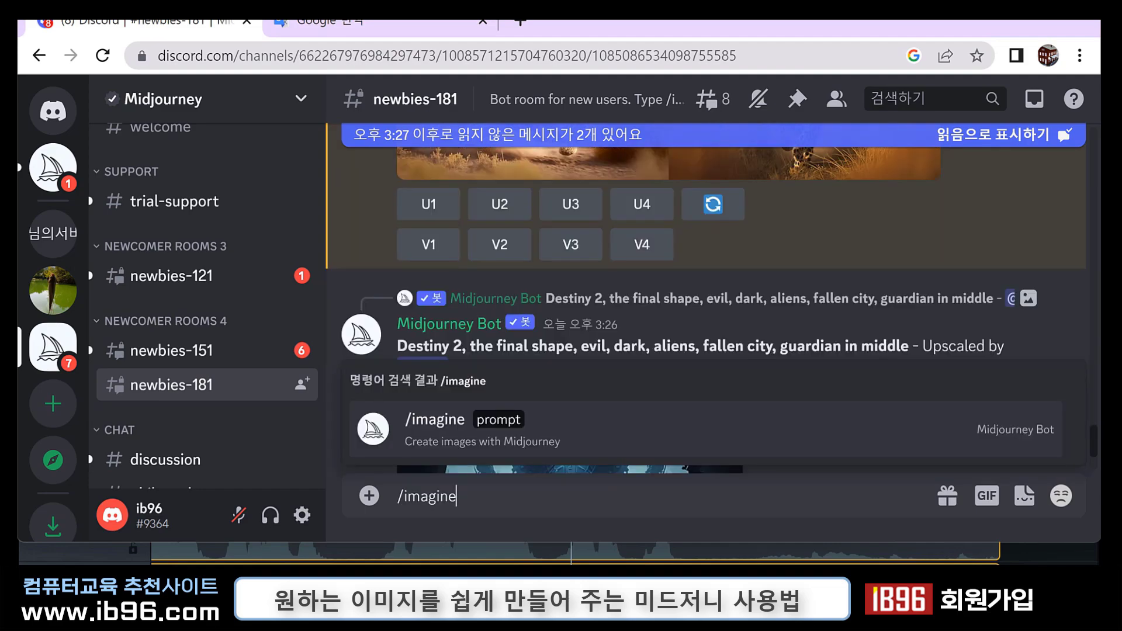
key(Return)
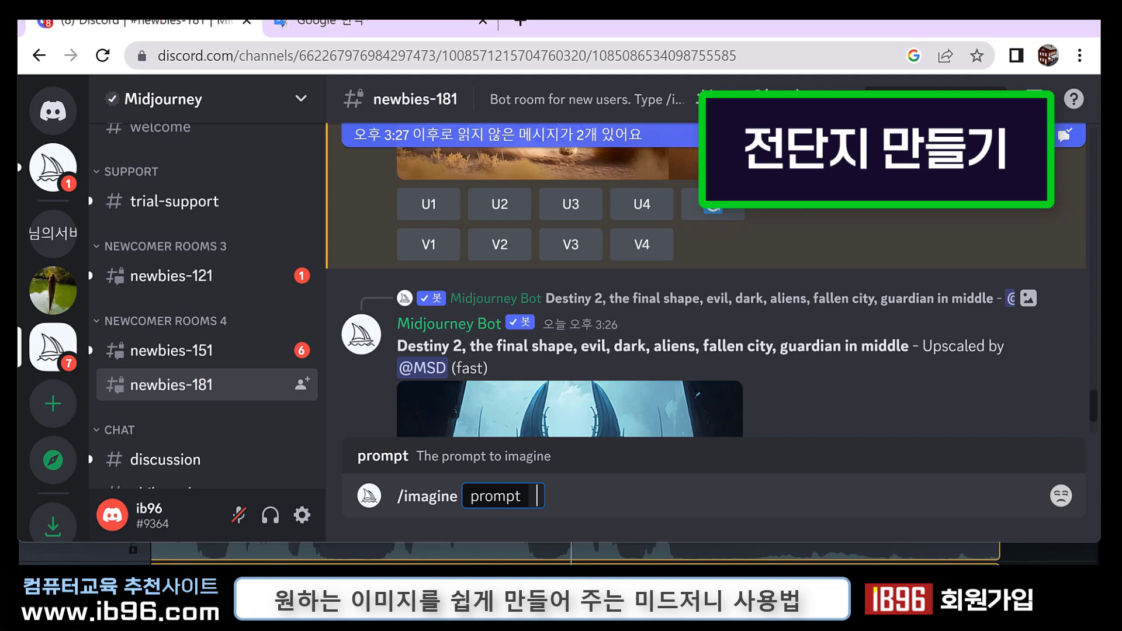
click(351, 24)
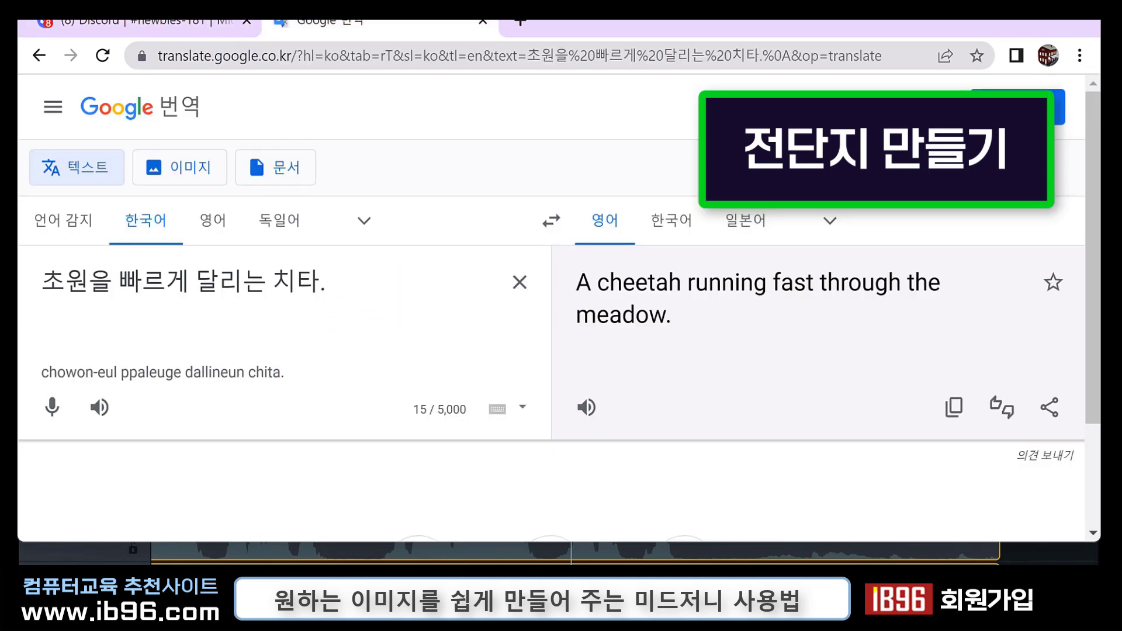
key(ctrl+a)
text(패스트 푸드점을 홍보하는 전단지, 음식사진, 오픈기념 세일 문구, 밝은 컬러, 세련된 디자인)
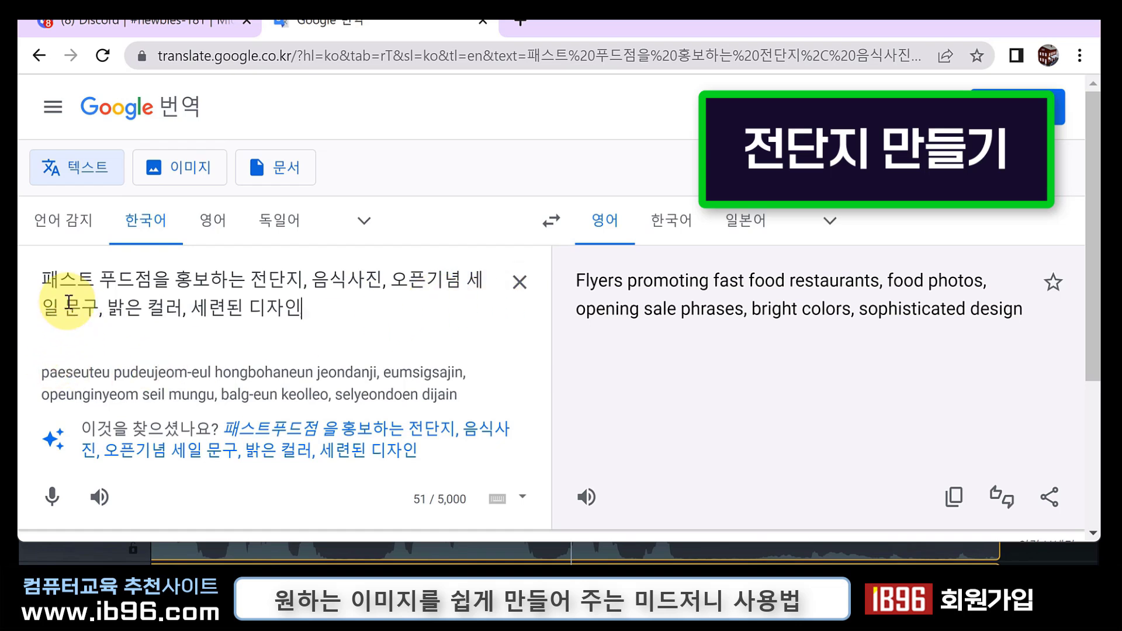
Insert "포함" after "오픈기념 세일 문구" in the Korean source text and copy the English translation
click(98, 308)
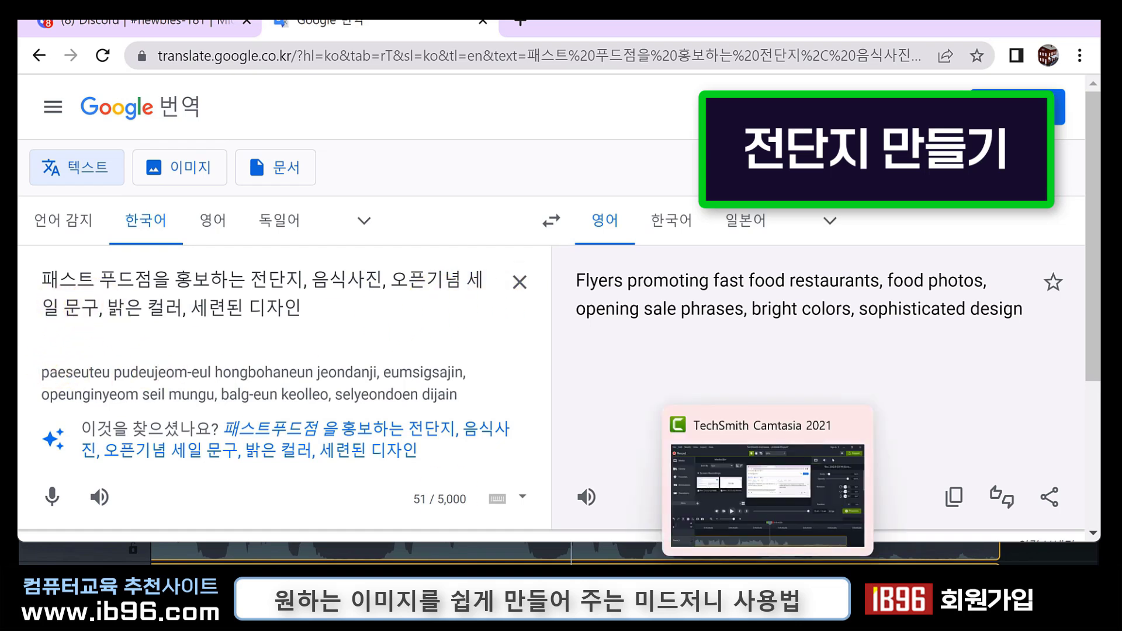
text(포함)
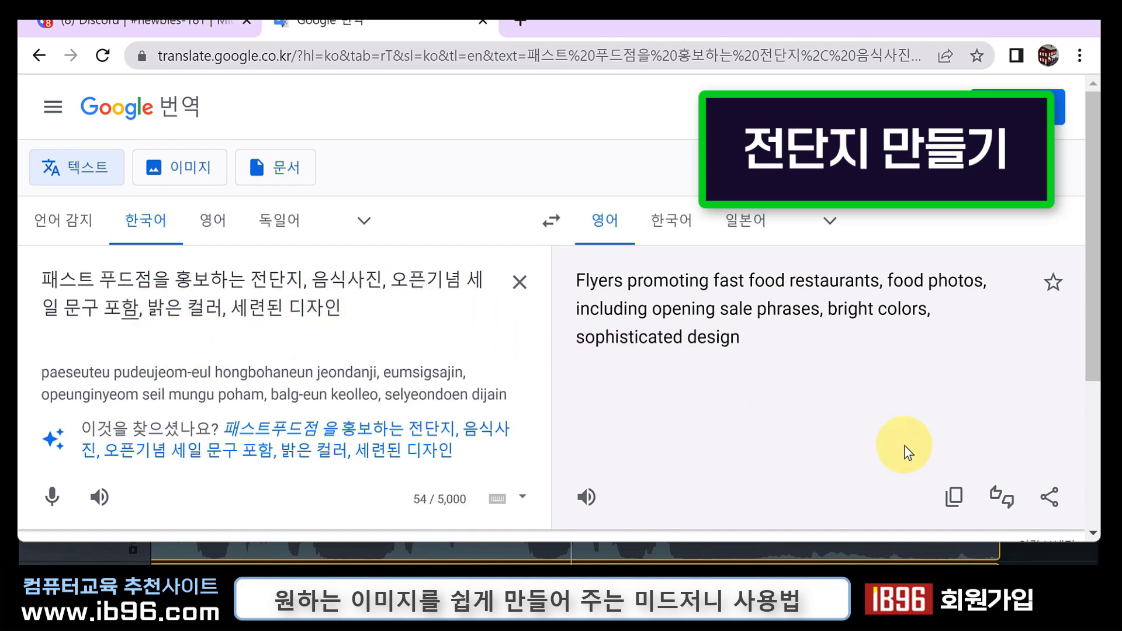
click(954, 497)
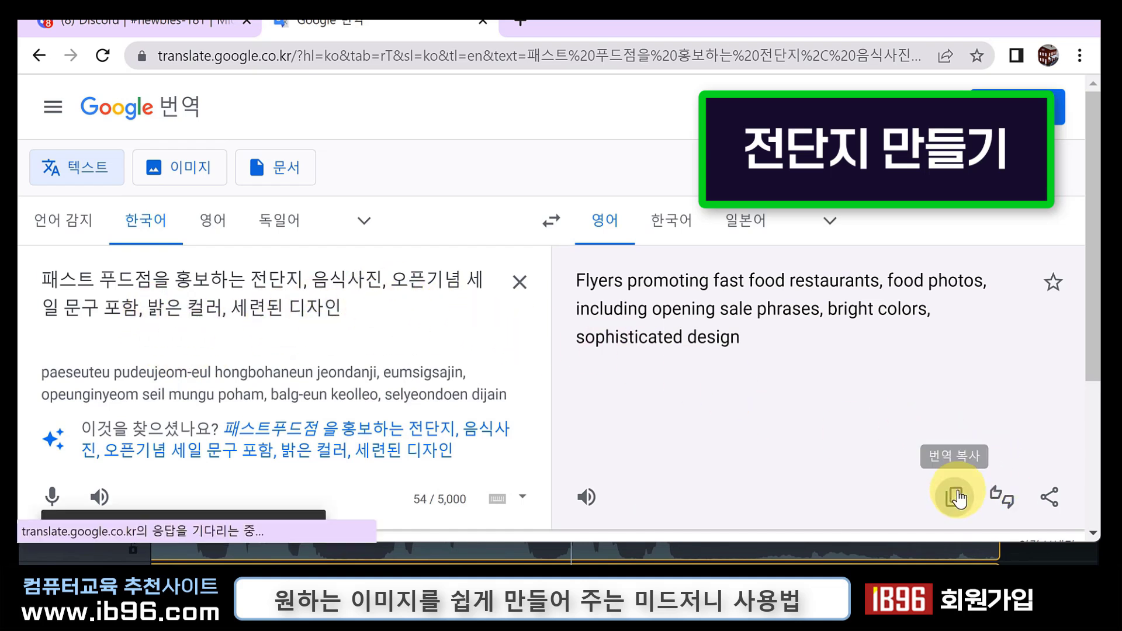
Return to Discord, paste the copied fast food flyer translation into the /imagine prompt, and submit it
click(172, 27)
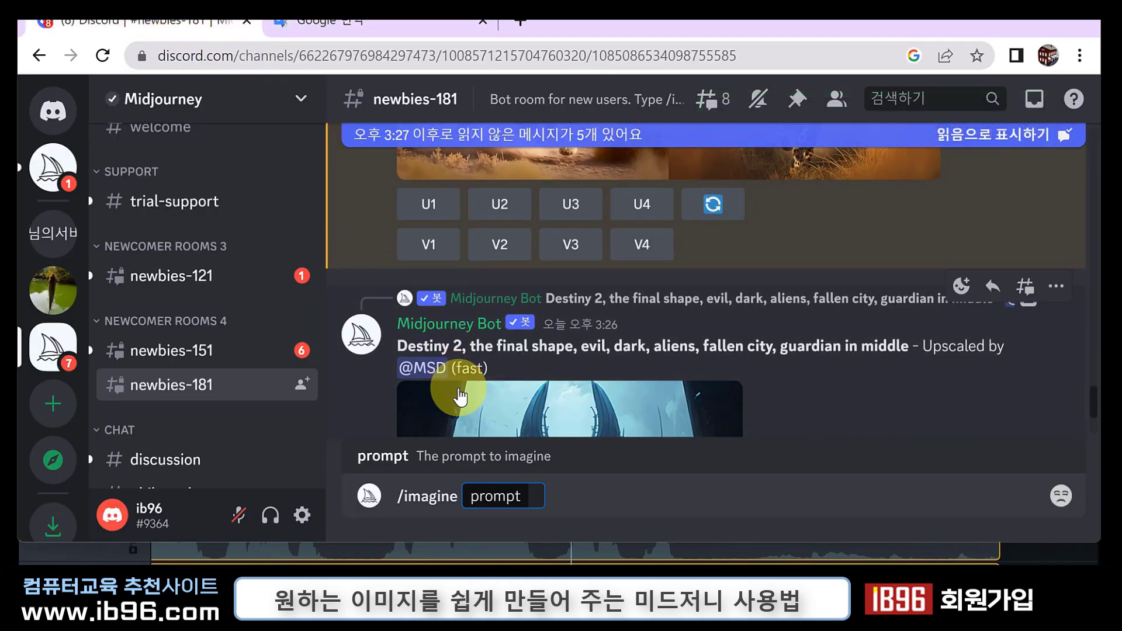
key(ctrl+v)
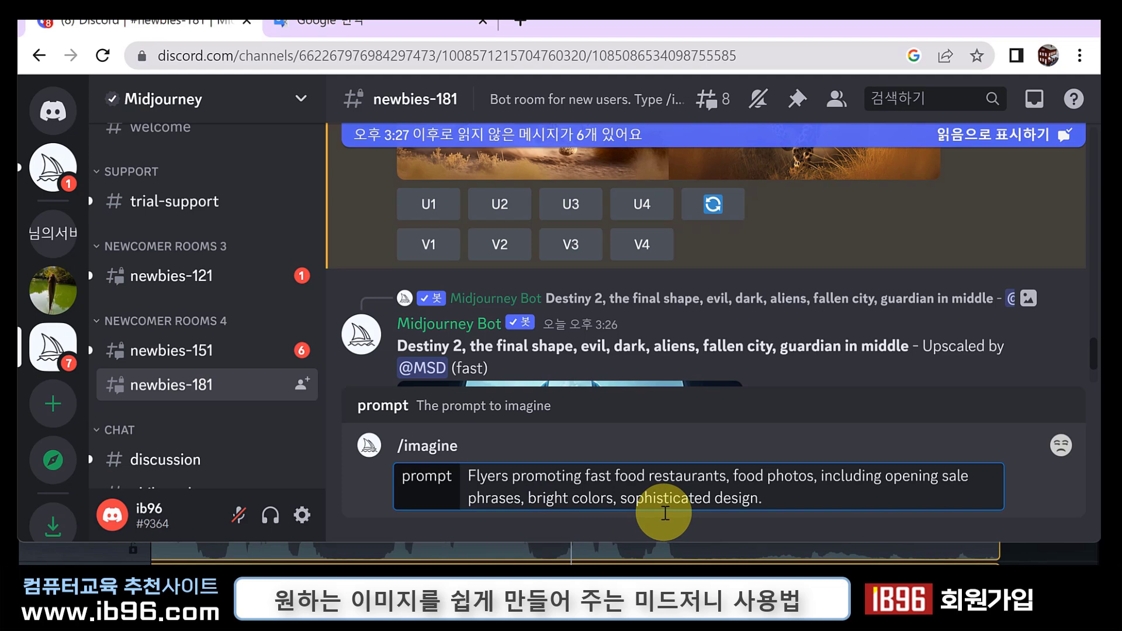
key(Return)
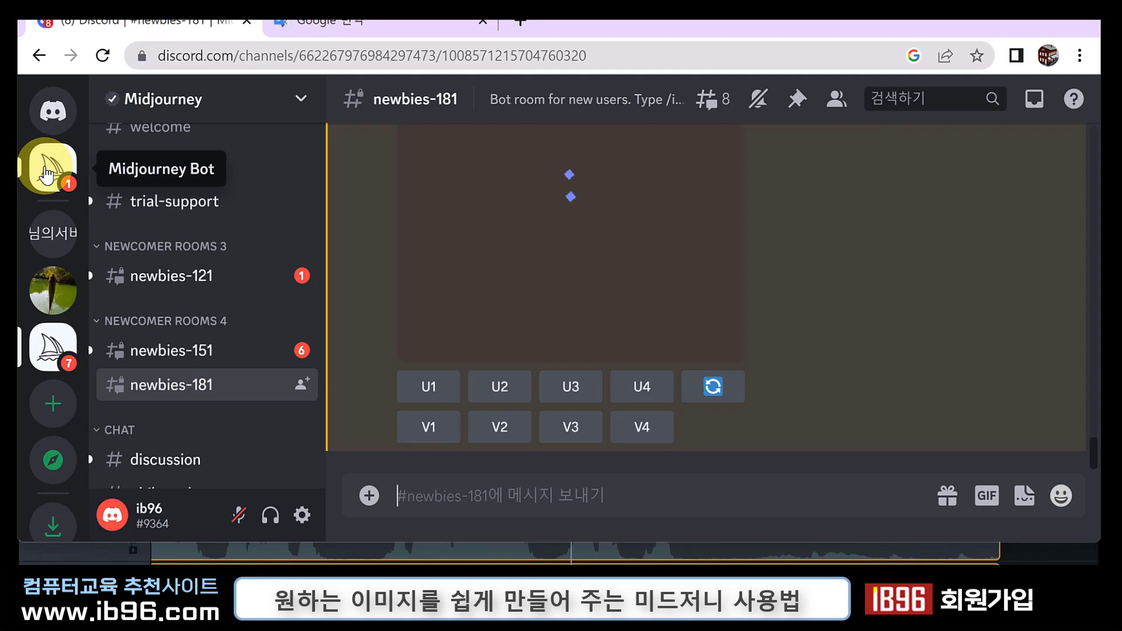
View all four fast food flyer images in the Midjourney Bot's direct message
click(47, 173)
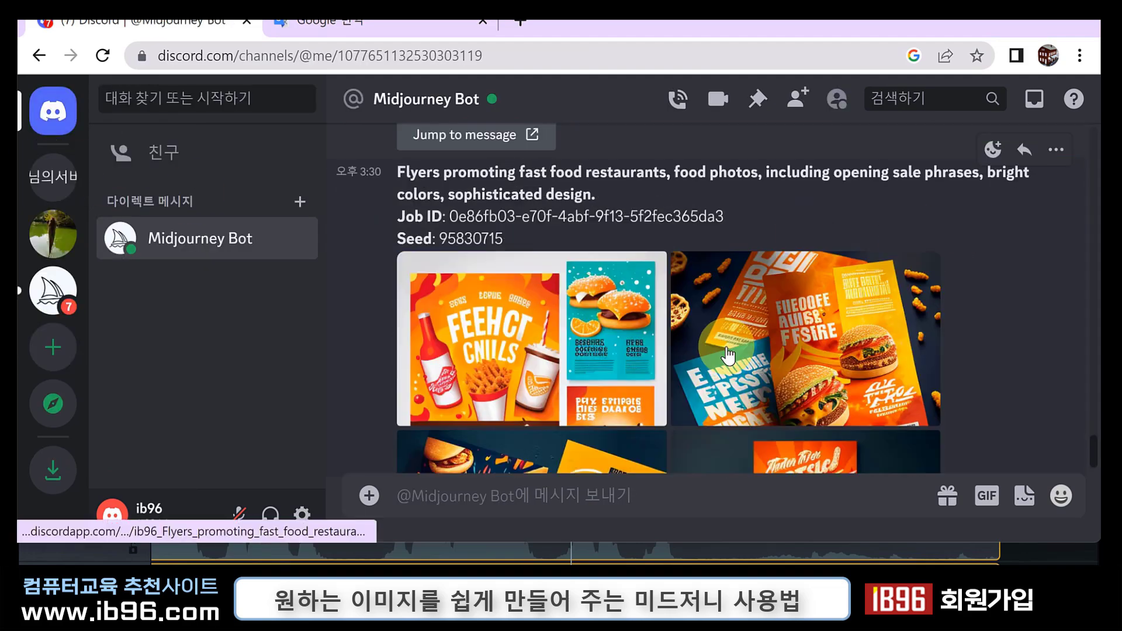
scroll(640, 337, down, 2)
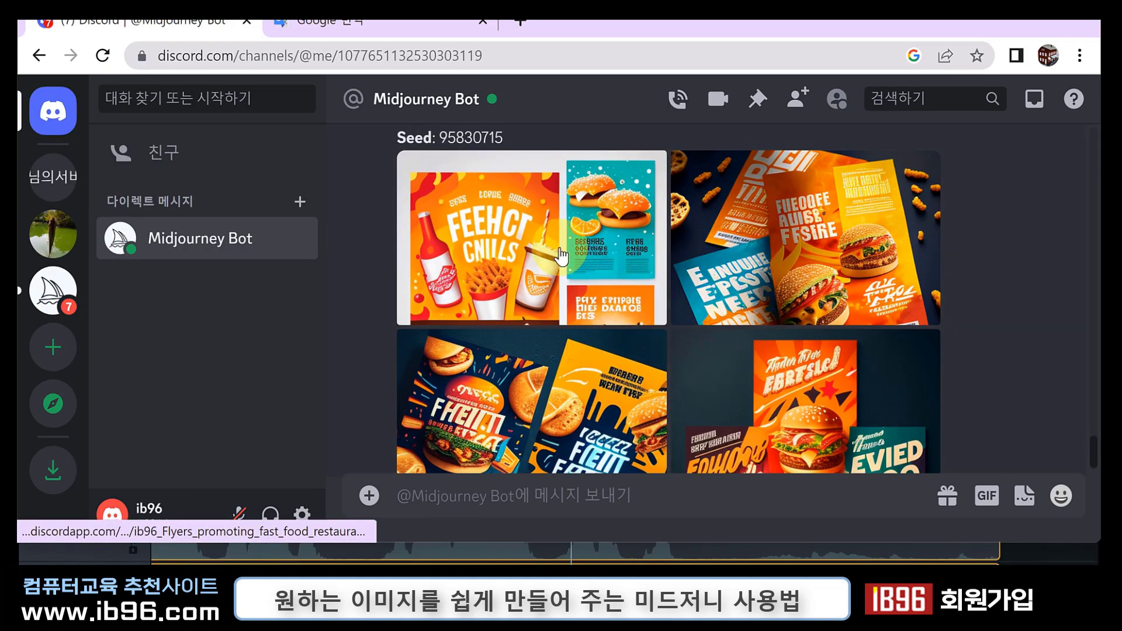
scroll(658, 383, down, 2)
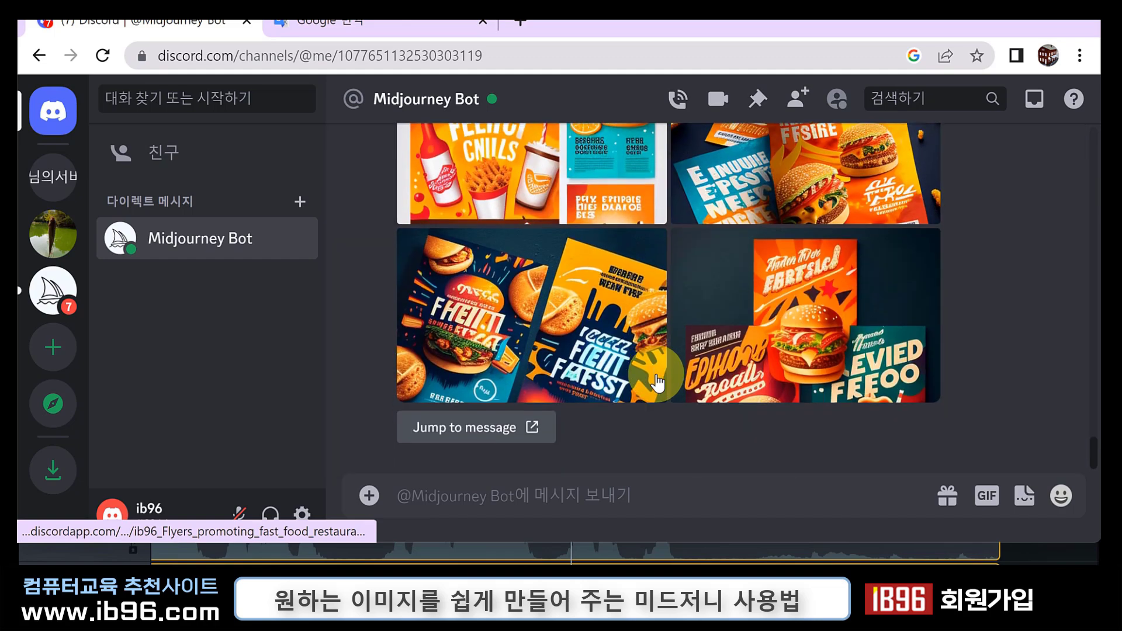
Jump to the flyer grid's original channel message and examine the four flyer designs at full size in the browser
click(532, 432)
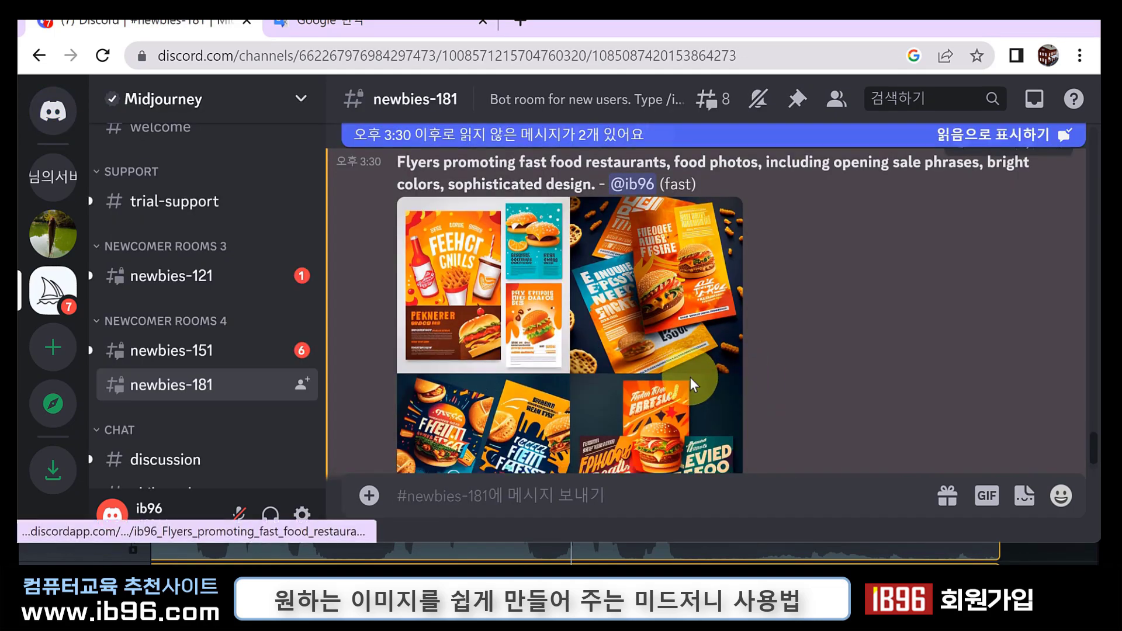
scroll(690, 378, down, 2)
scroll(690, 378, up, 1)
click(658, 208)
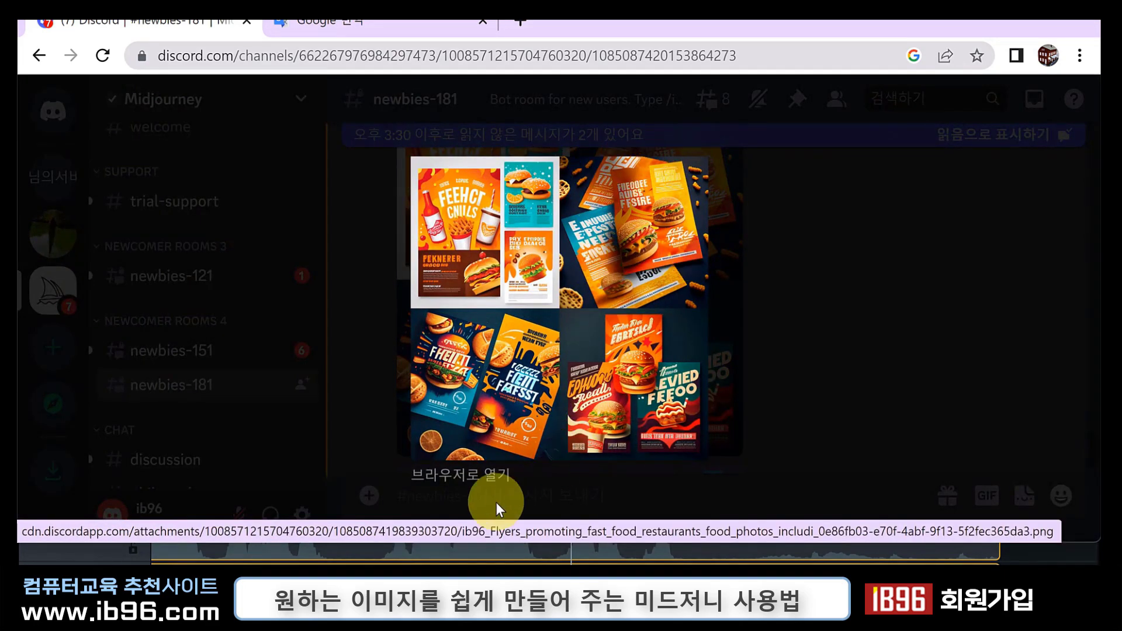
click(510, 471)
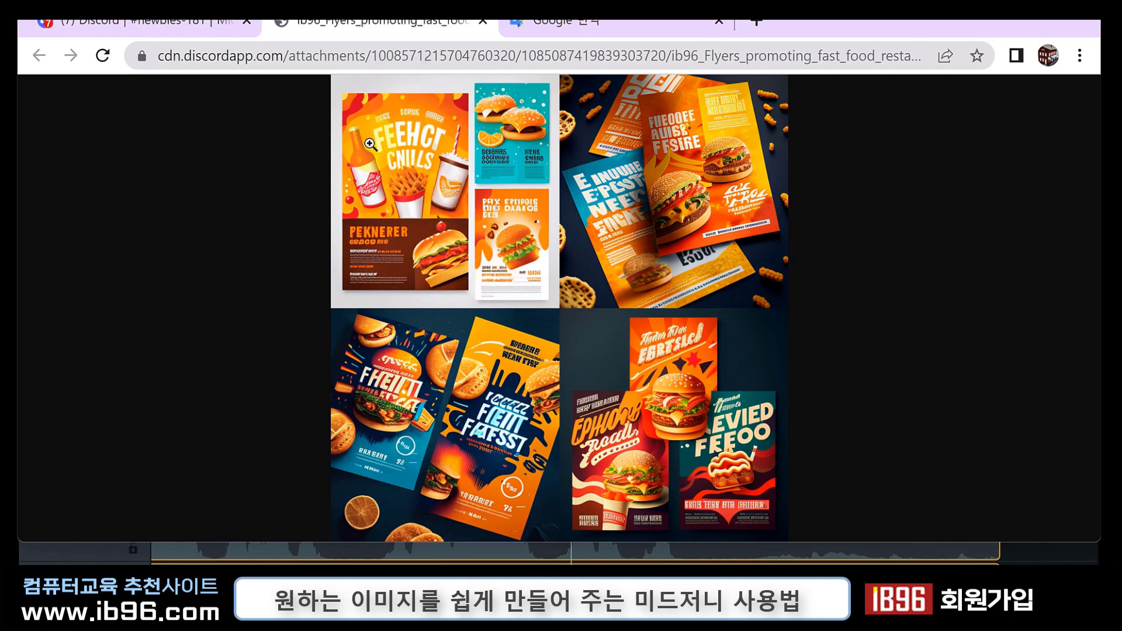
click(420, 254)
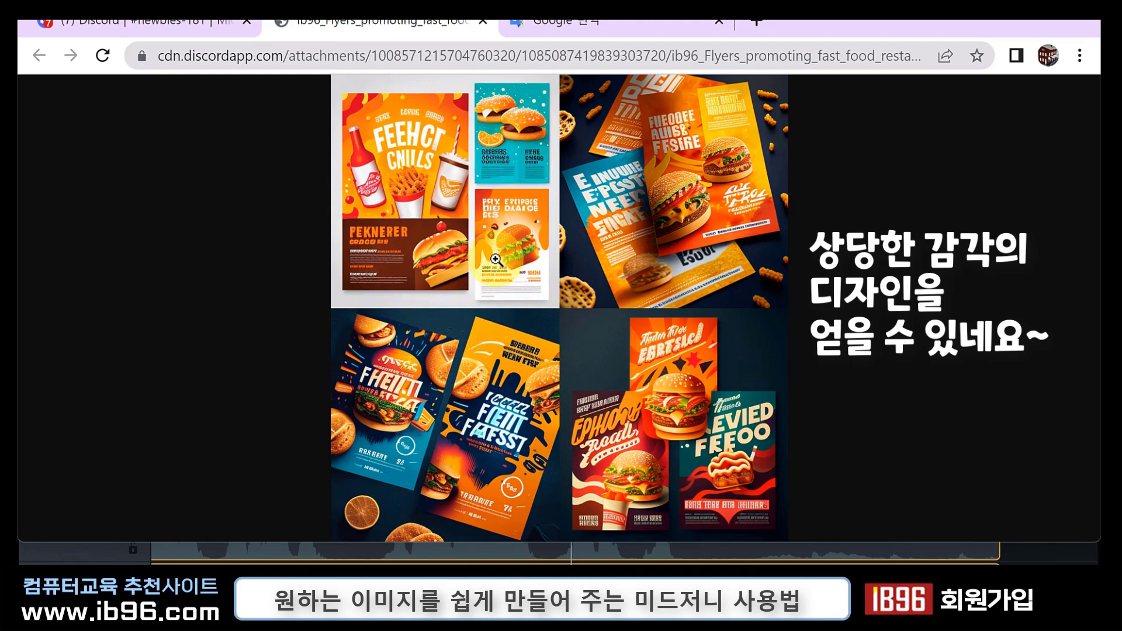
key(ctrl+w)
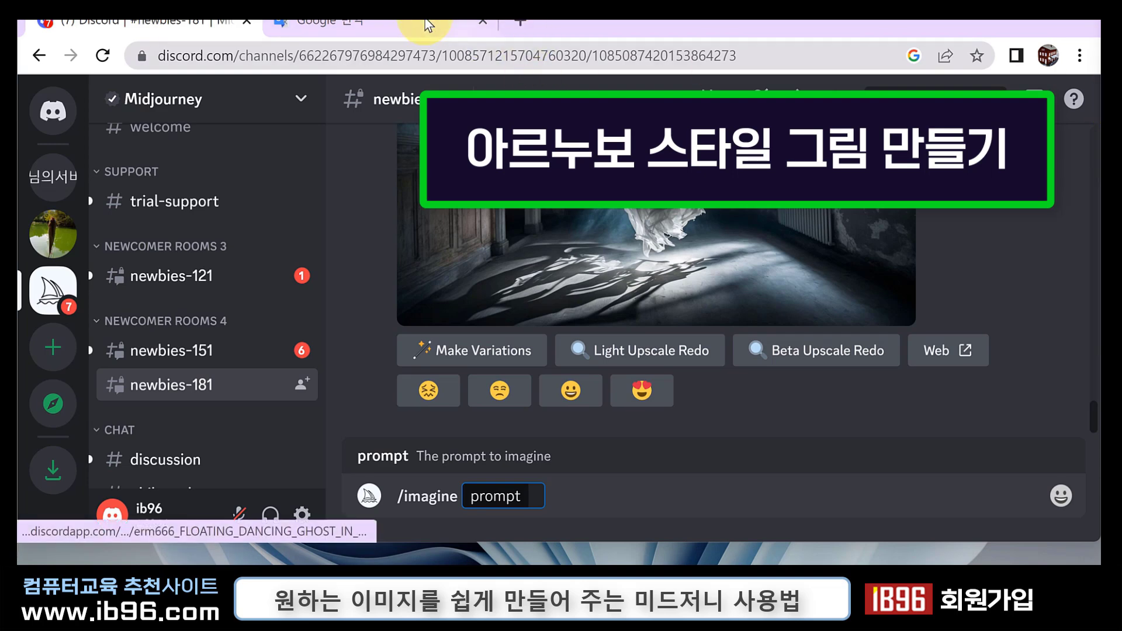
Replace Google Translate's source text with "아르누보 스타일의 아름다운 그리스 여신, 일러스트, 밝은 신전에 꽃이 장식되어 있는 배경." and copy the English translation
click(407, 27)
key(ctrl+a)
key(ctrl+v)
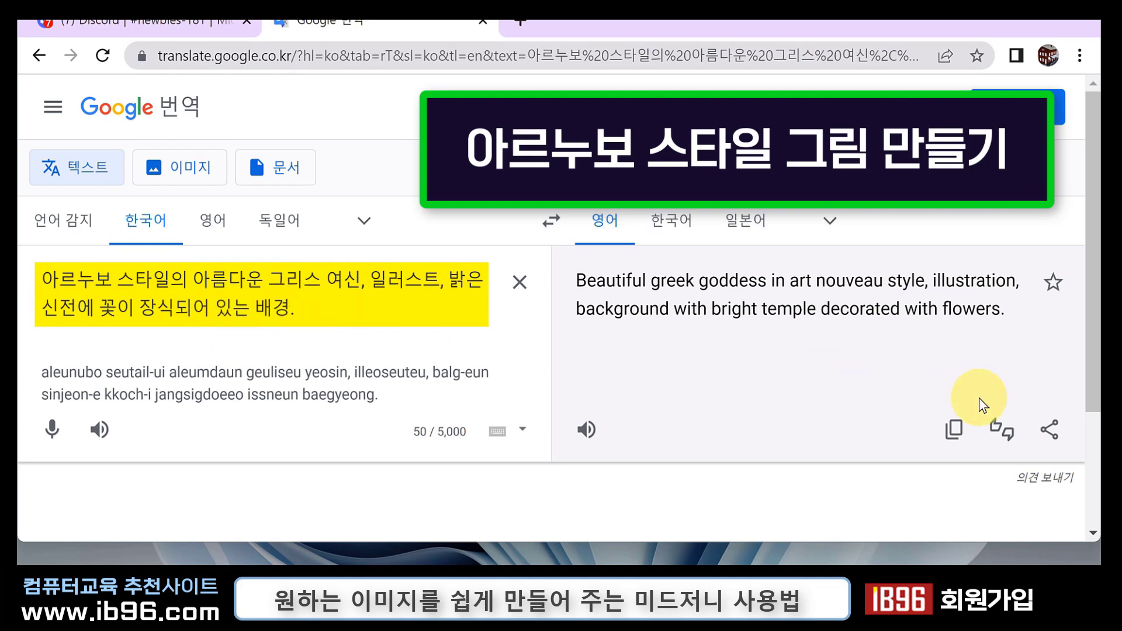
click(964, 435)
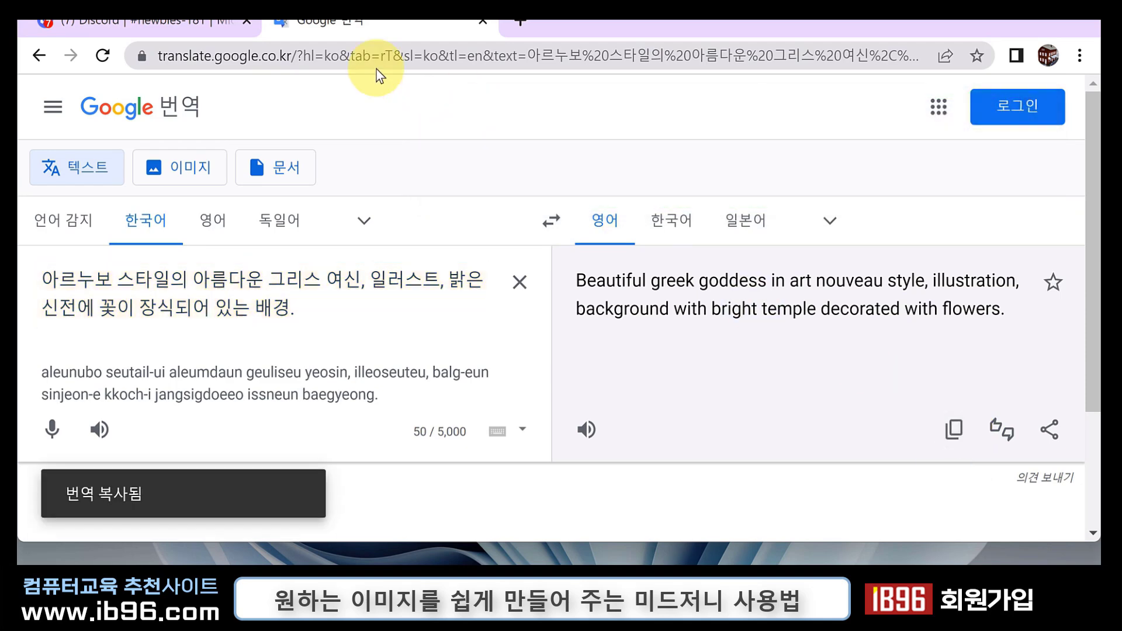
Return to Discord, paste the Greek goddess translation into the /imagine prompt, append "--ar 9:16", and submit it
click(218, 28)
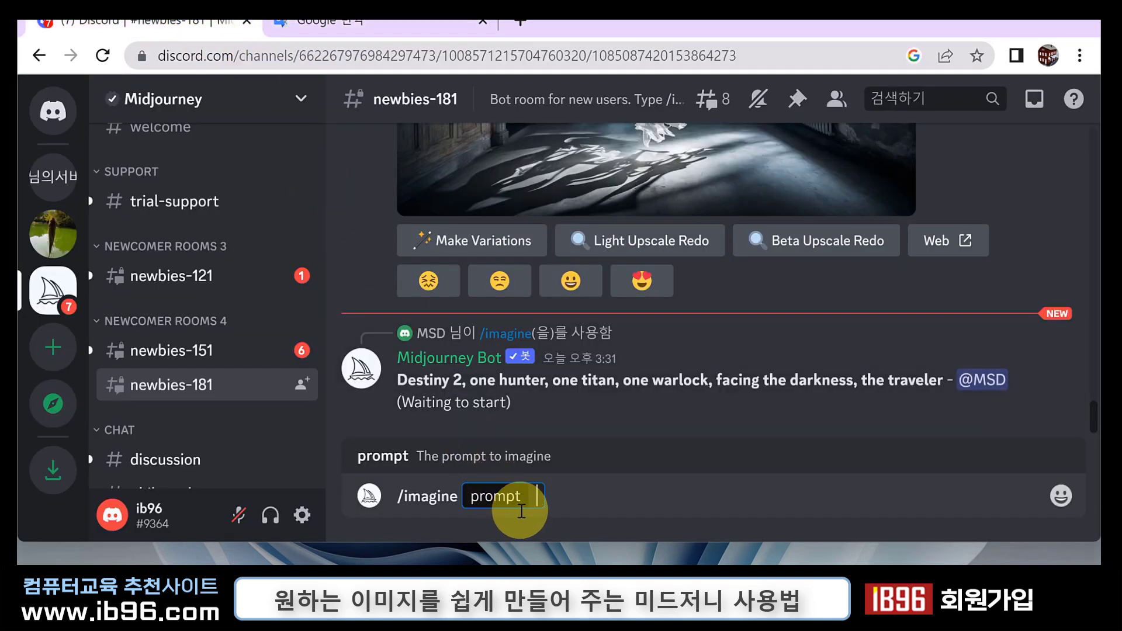
key(ctrl+v)
text(--ar)
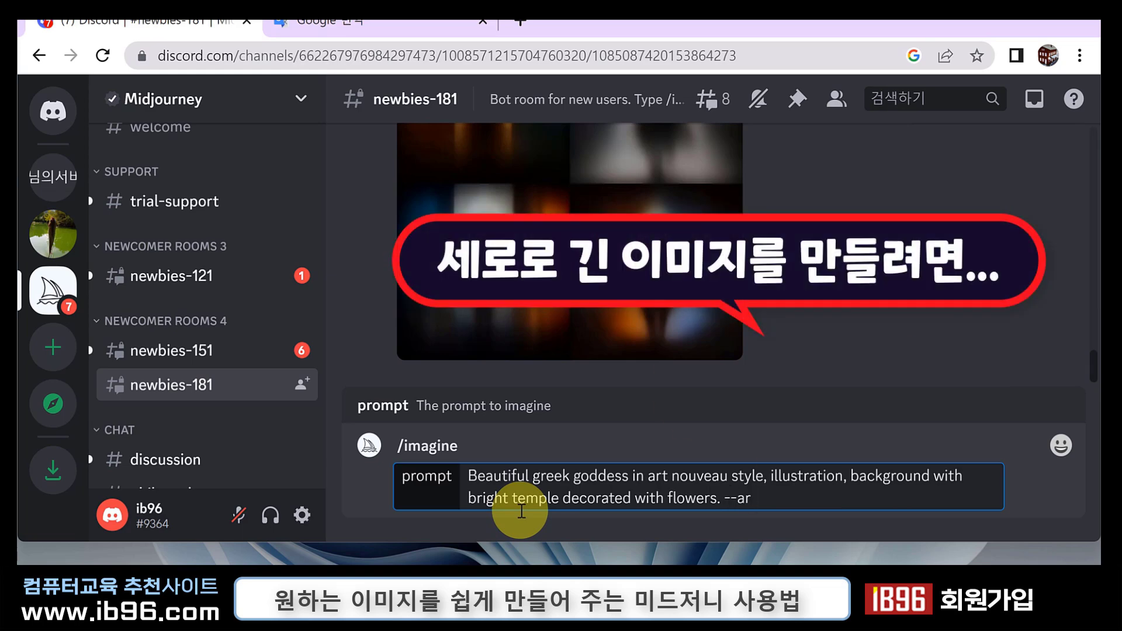
text(9:16)
mouse_move(420, 590)
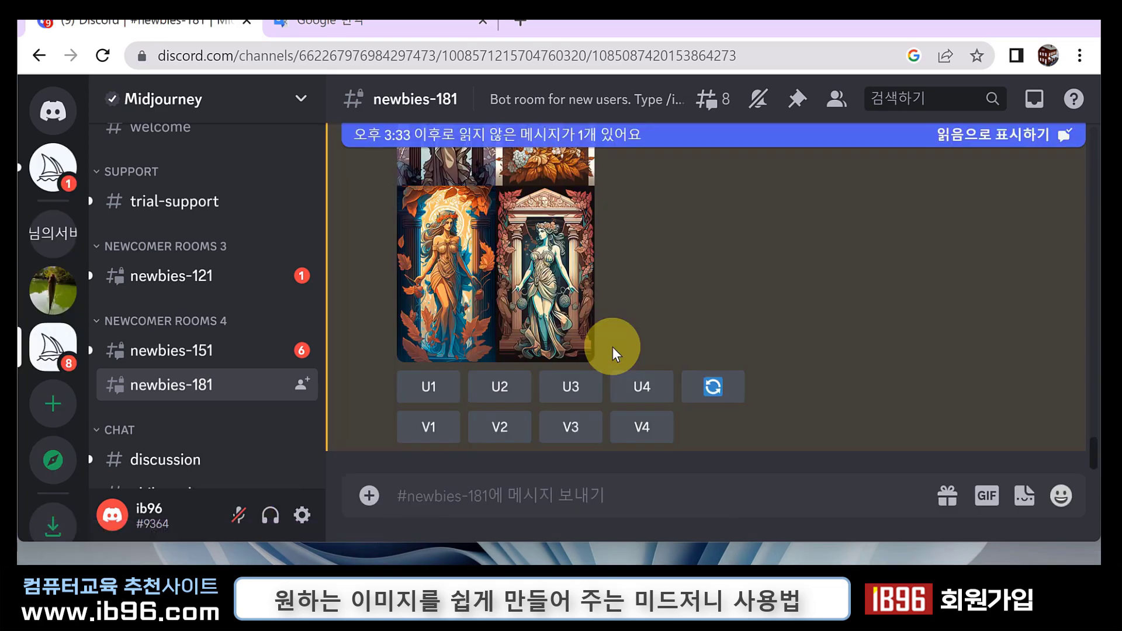
View the four goddess images at full size through the bot's direct message, and upscale the third image from the channel message
click(53, 168)
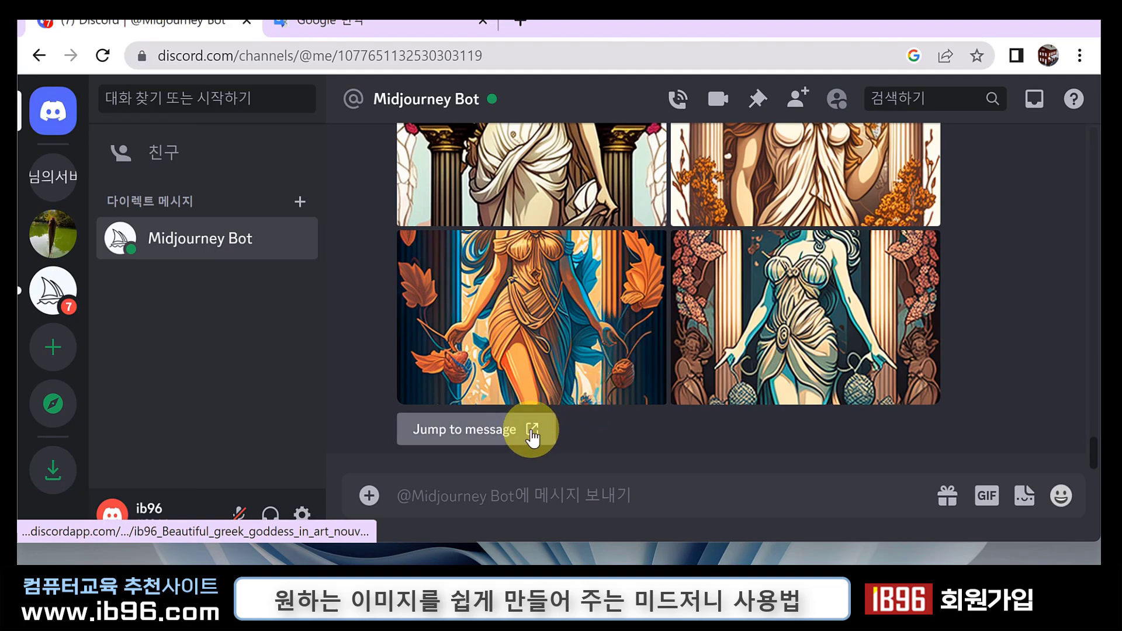
click(532, 432)
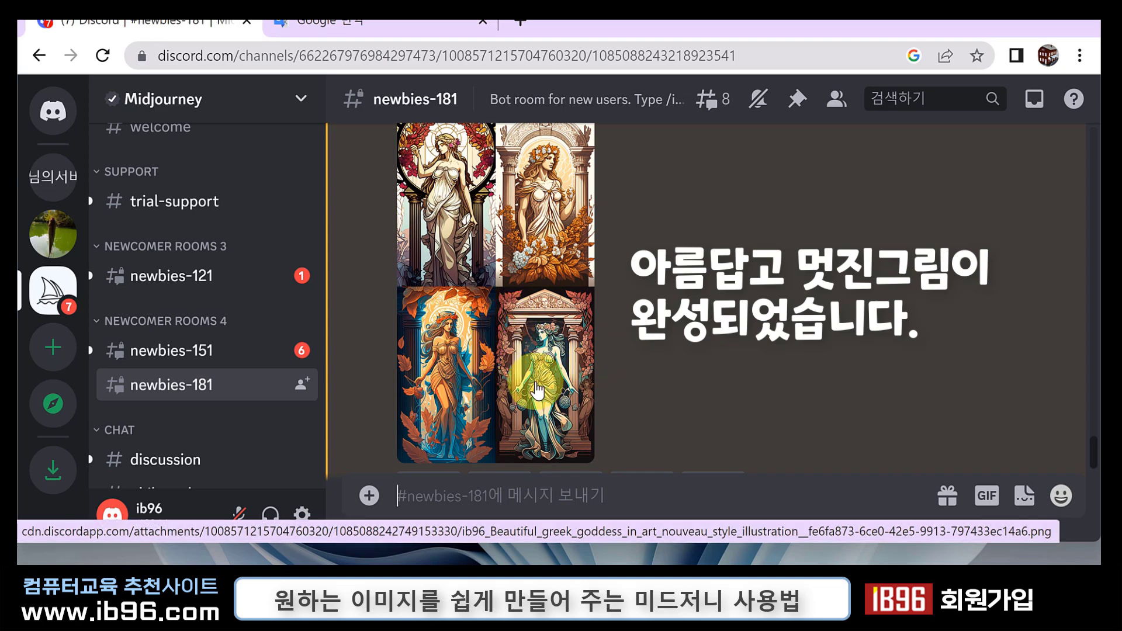
click(453, 371)
click(453, 371)
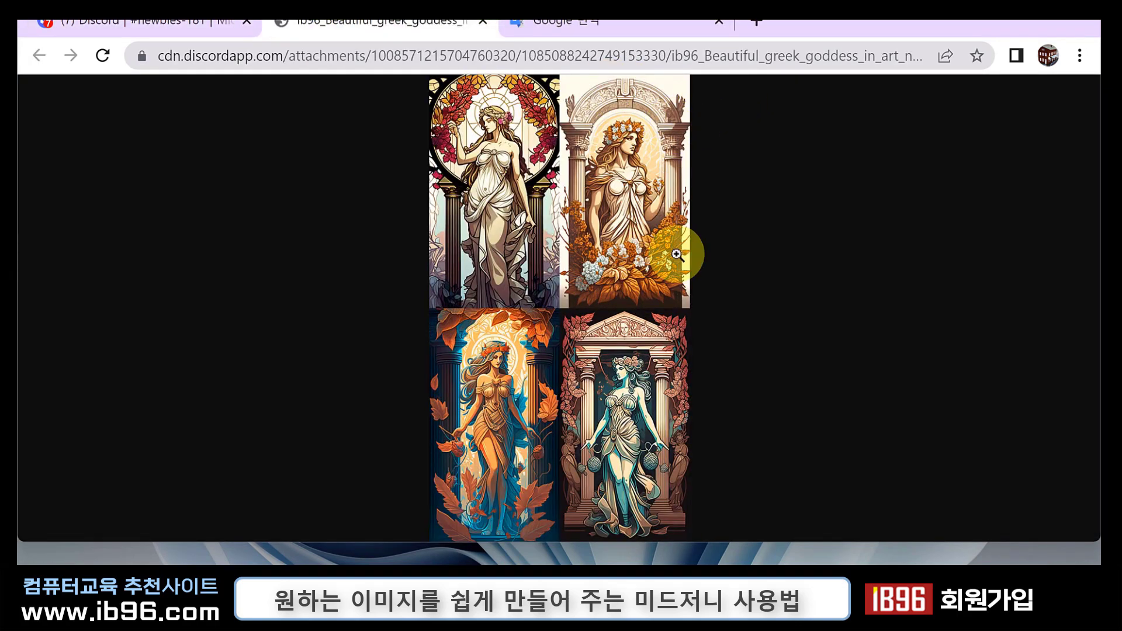
key(ctrl+w)
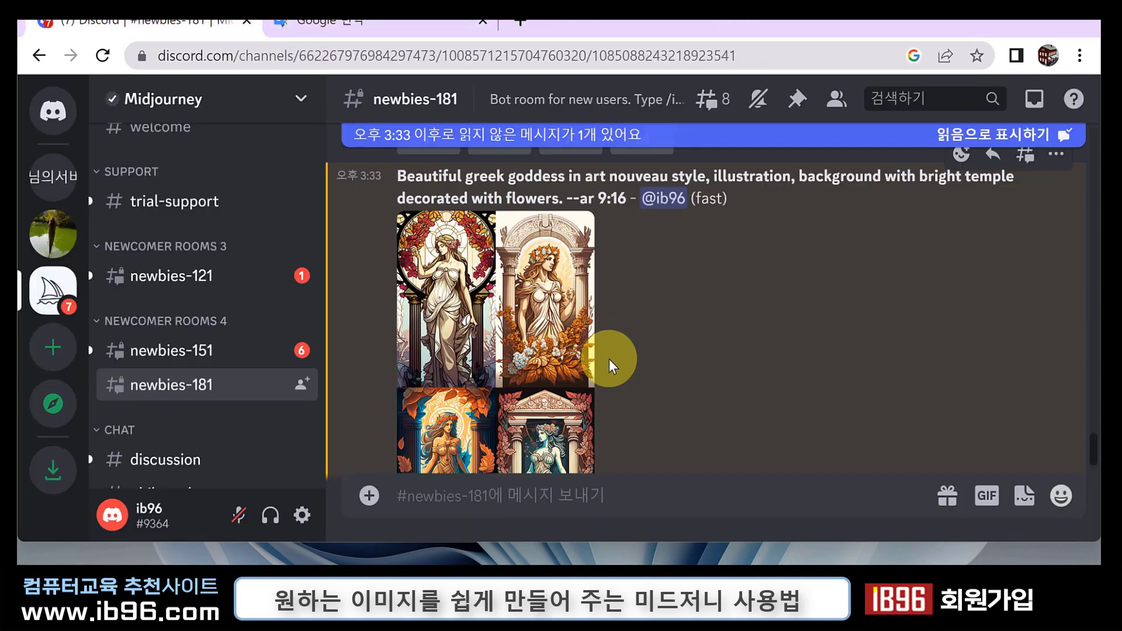
scroll(638, 359, down, 3)
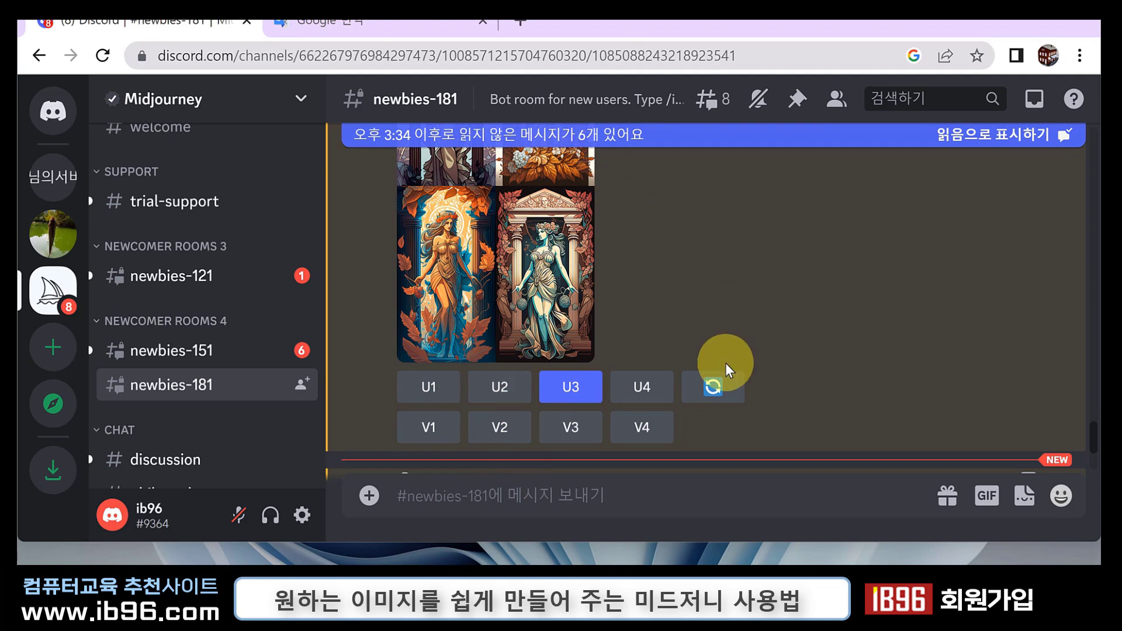
Start a new /imagine prompt and replace Google Translate's source text with "k-pop 걸그룹 아이돌들이 벤치에 앉아서 잡답하며 웃는, 밝은 도심의 공원배, 애니메이션 스타일."
click(433, 496)
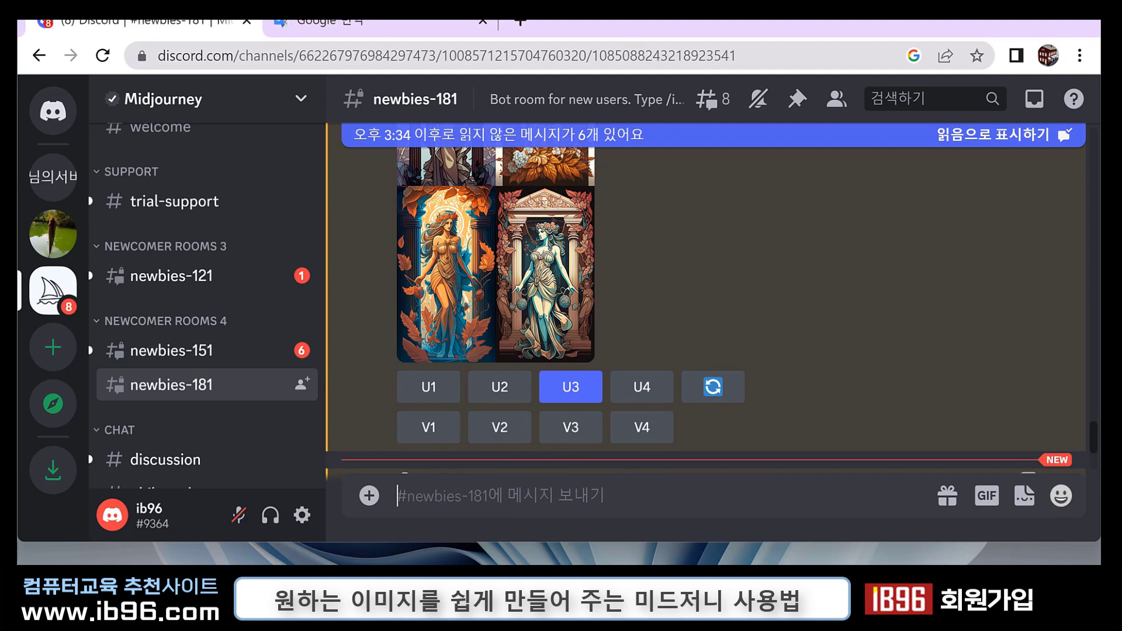
text(/imagine)
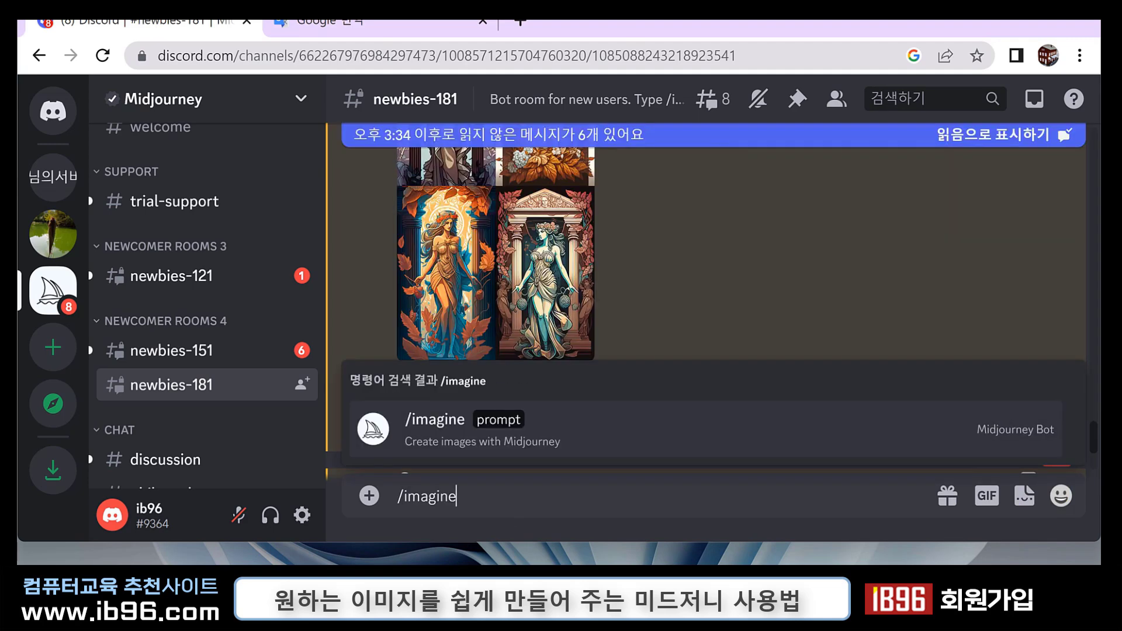
key(Return)
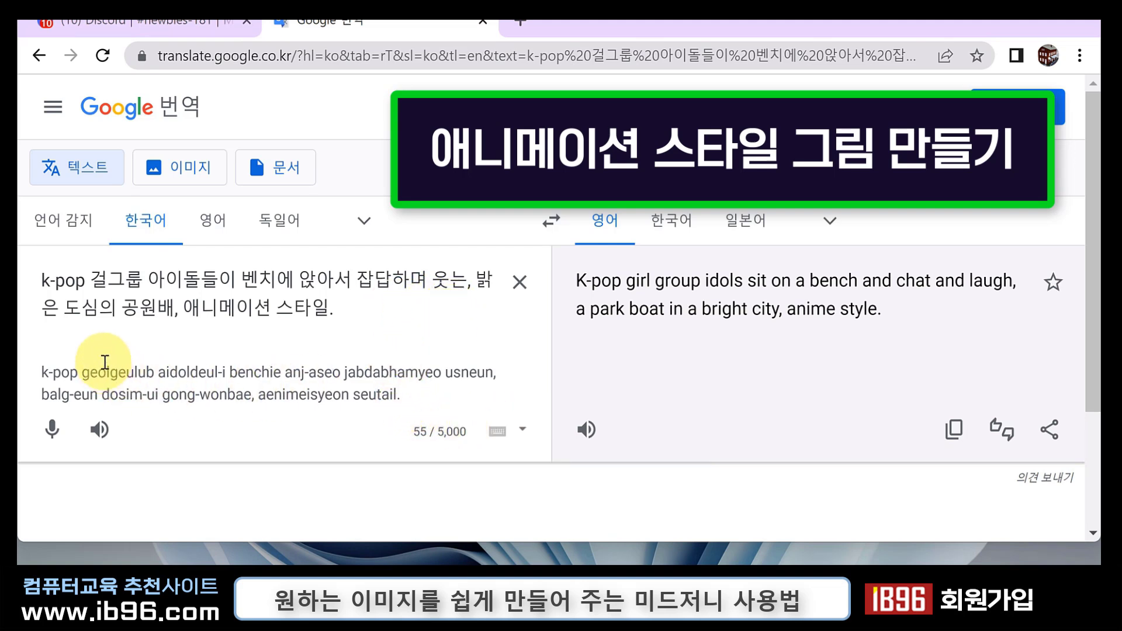
Correct "공원배" to "공원벤치" in the Korean source text and copy the English translation
drag(157, 308, 174, 308)
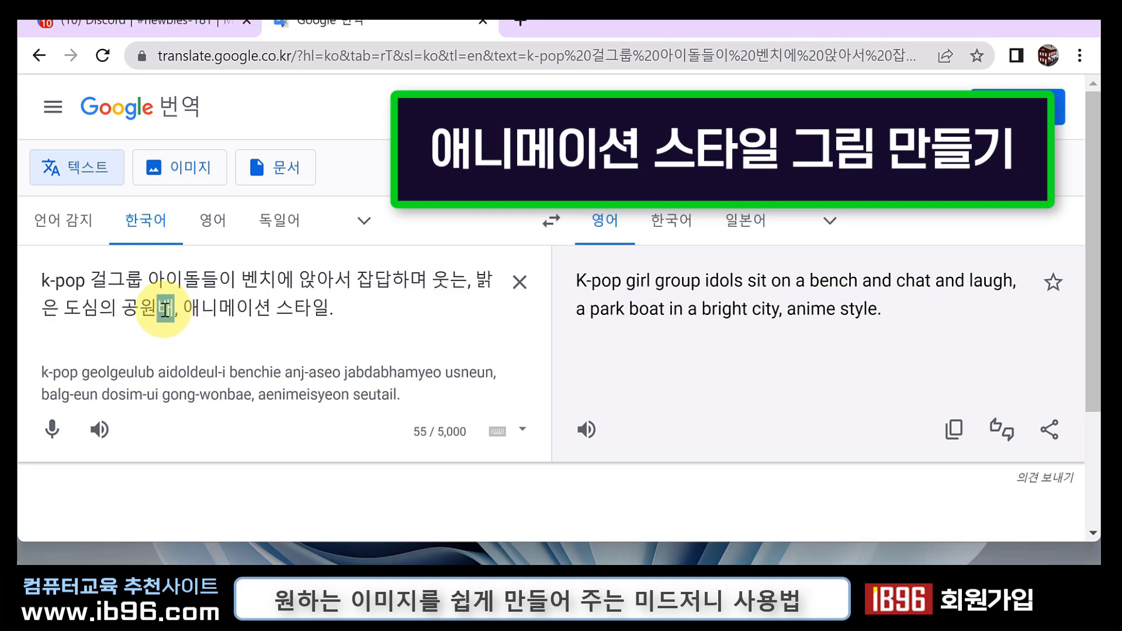
text(벤치)
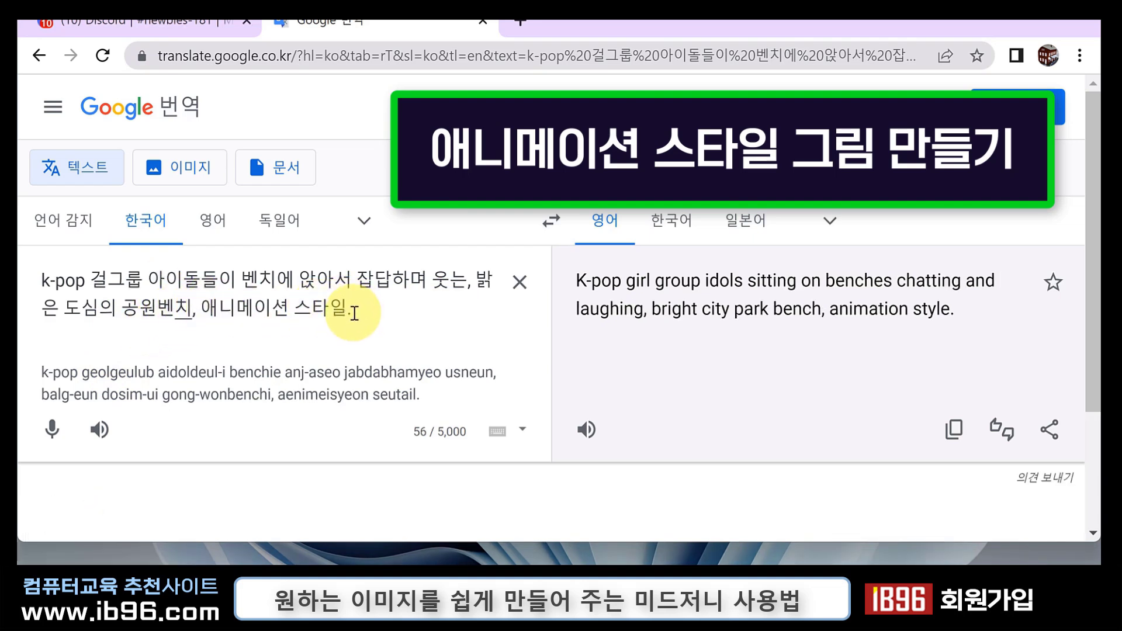
click(954, 429)
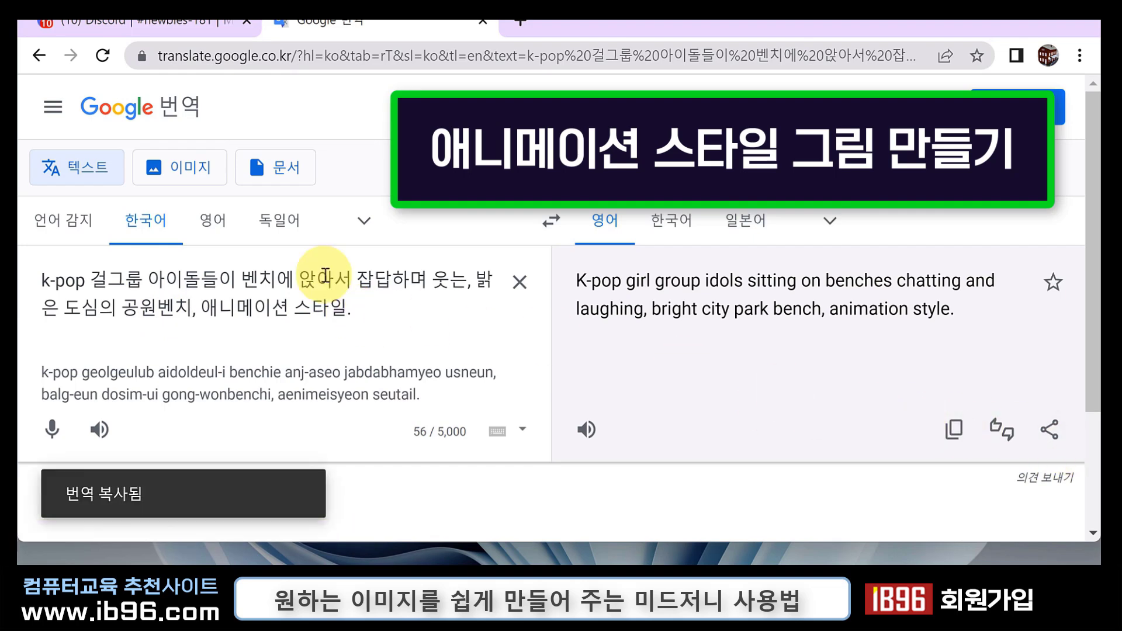
Return to Discord, paste the copied K-pop girl group translation into the /imagine prompt, and submit it
click(185, 23)
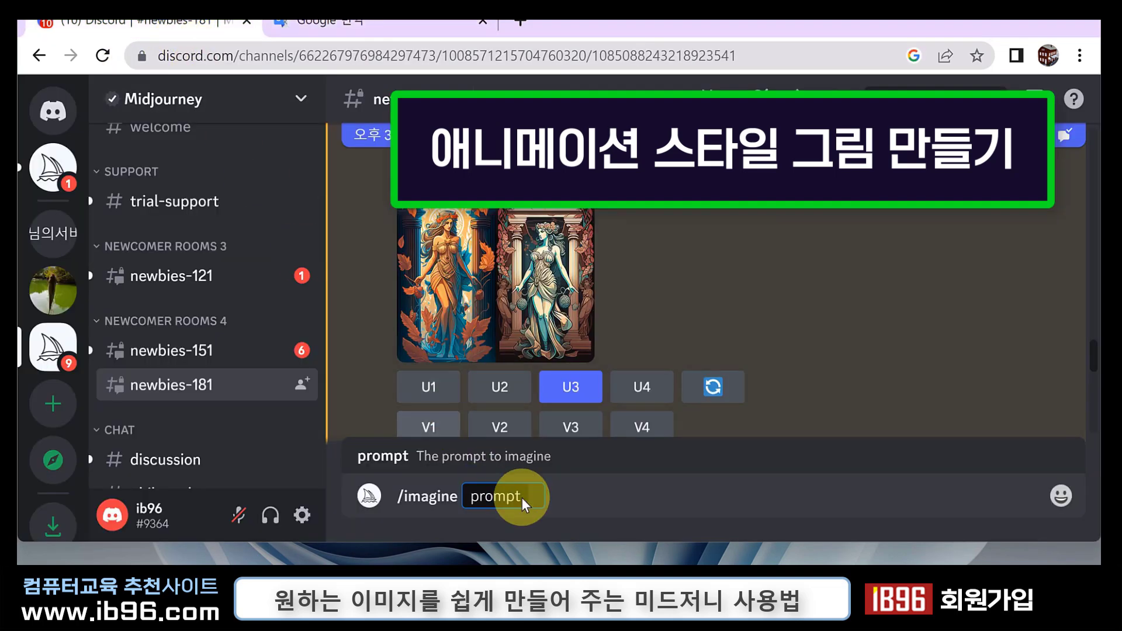
key(ctrl+v)
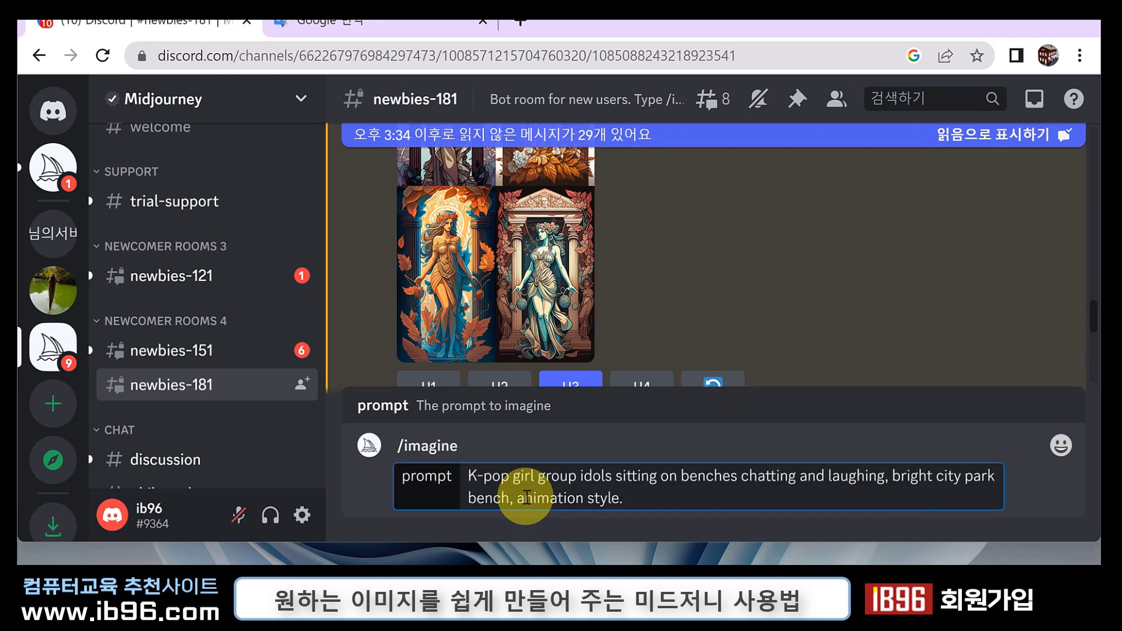
key(Return)
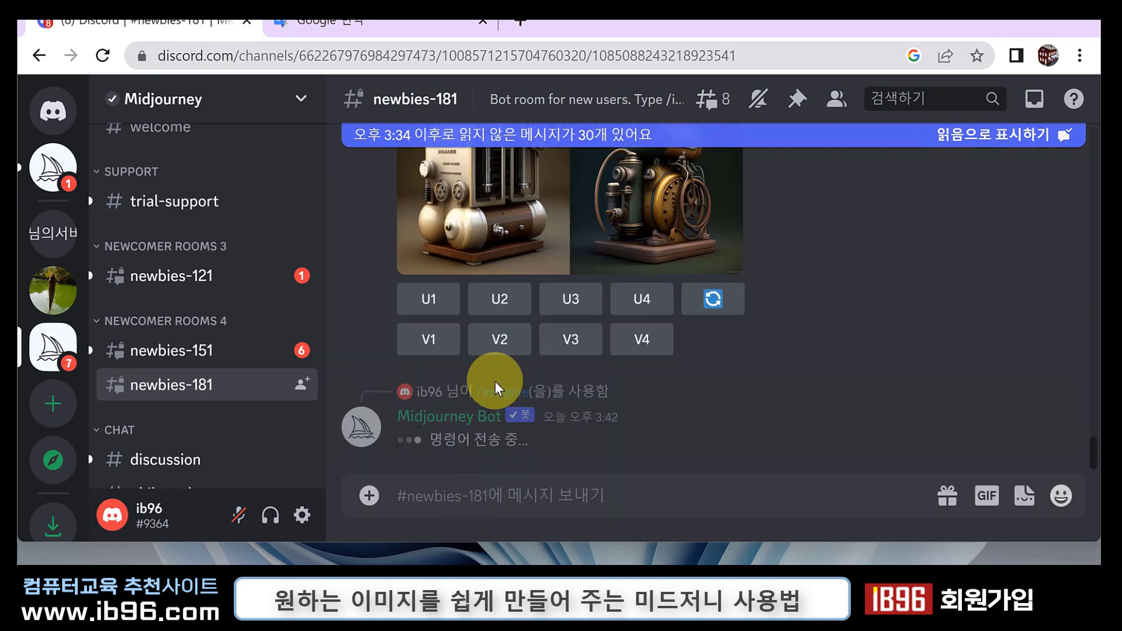
Open the upscaled goddess image from the Midjourney Bot's direct message at full size in the browser, and return to Discord
click(59, 169)
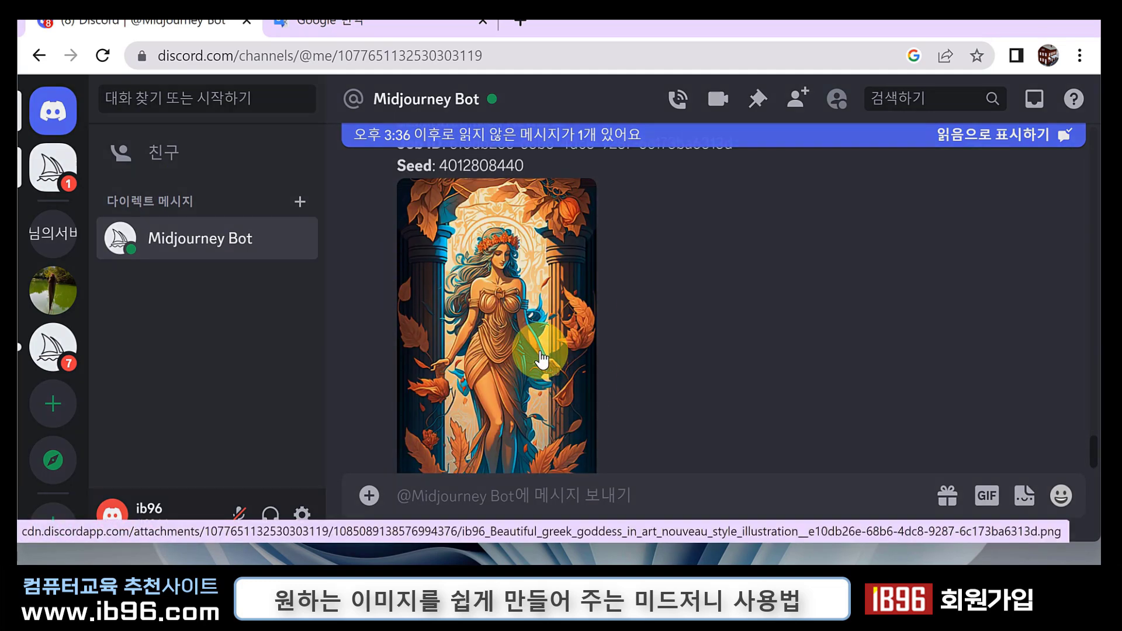
click(558, 387)
click(522, 474)
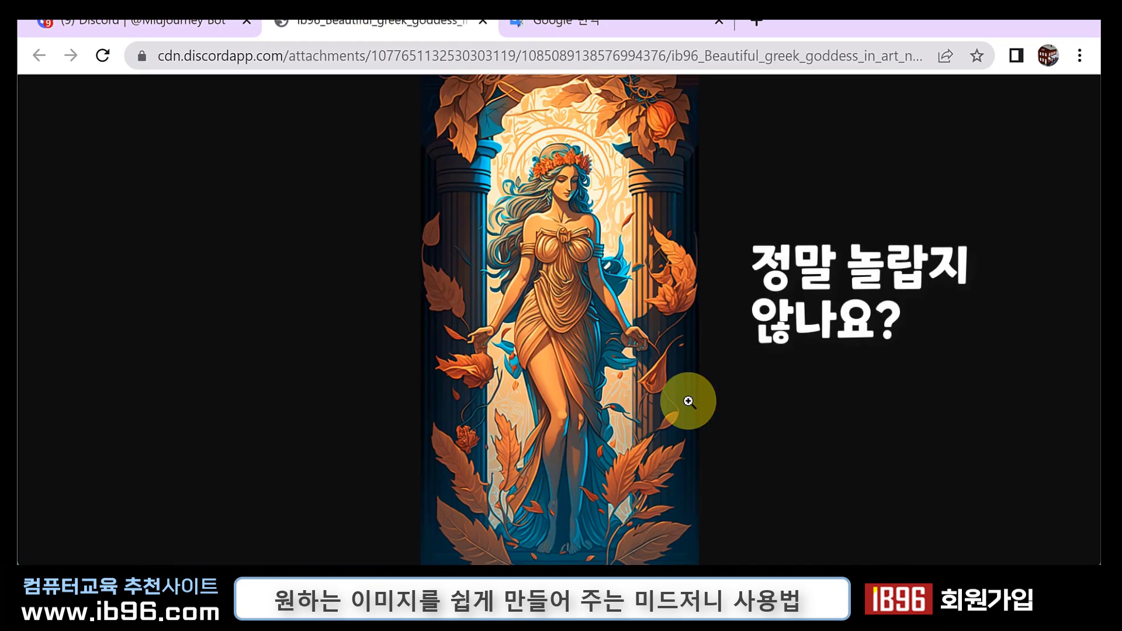
click(181, 28)
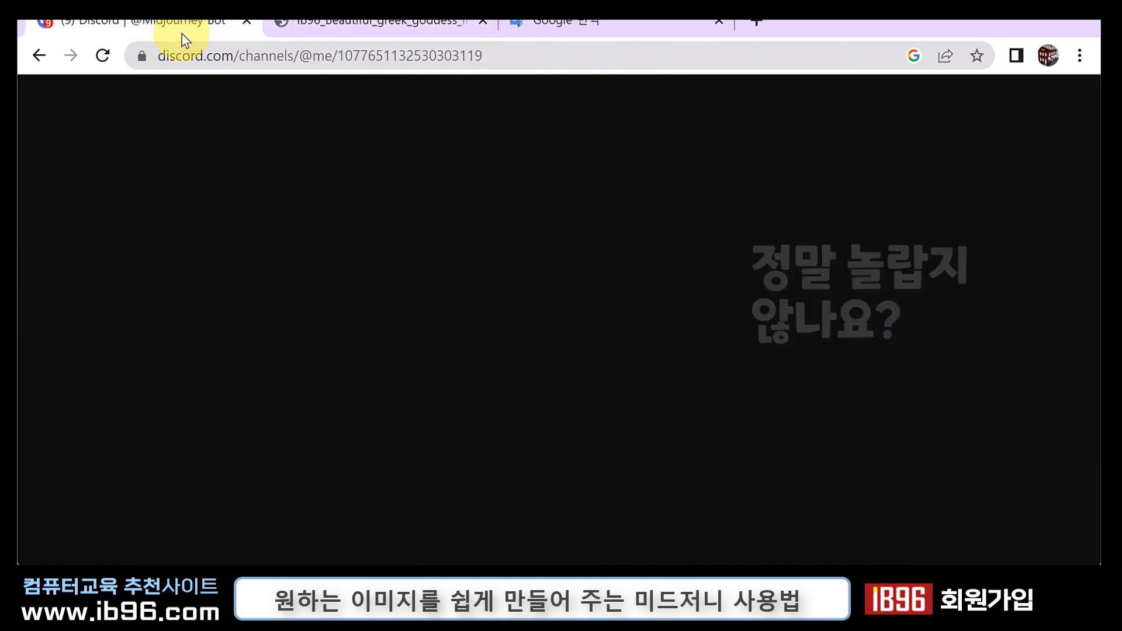
click(381, 423)
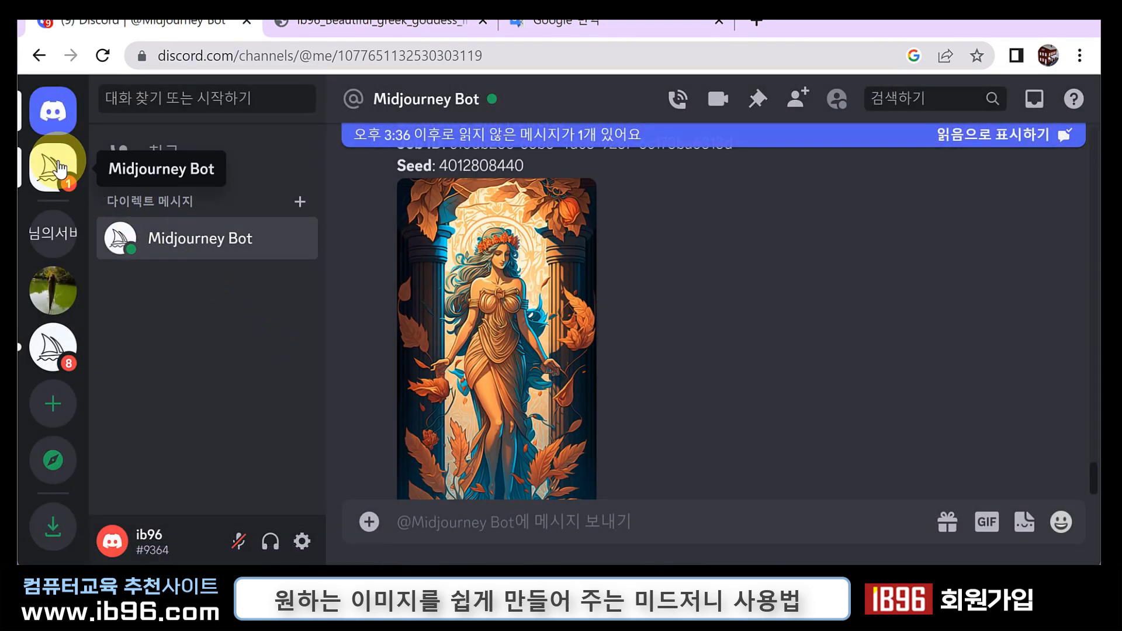
Review the four K-pop girl group images in the direct message and jump to their original channel message
scroll(570, 359, down, 5)
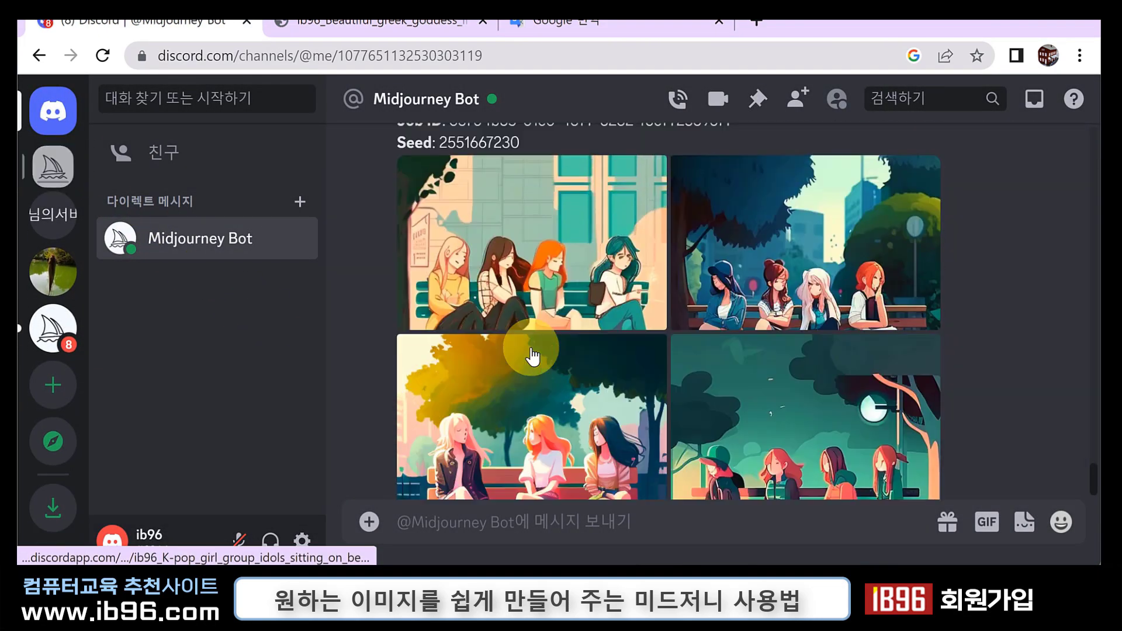
scroll(688, 381, down, 2)
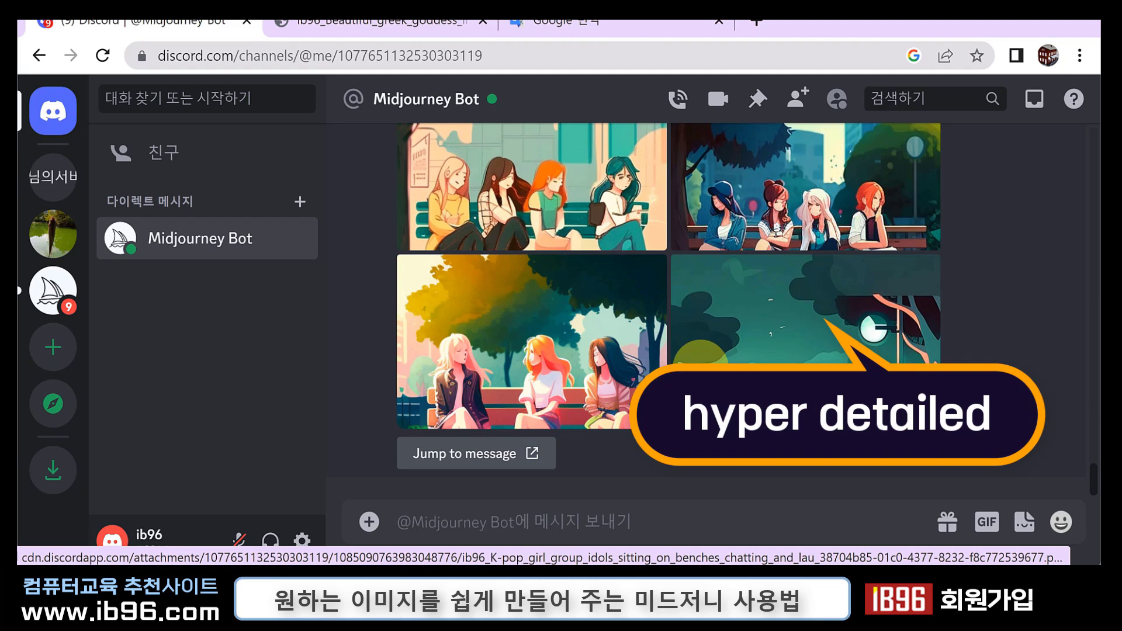
click(534, 455)
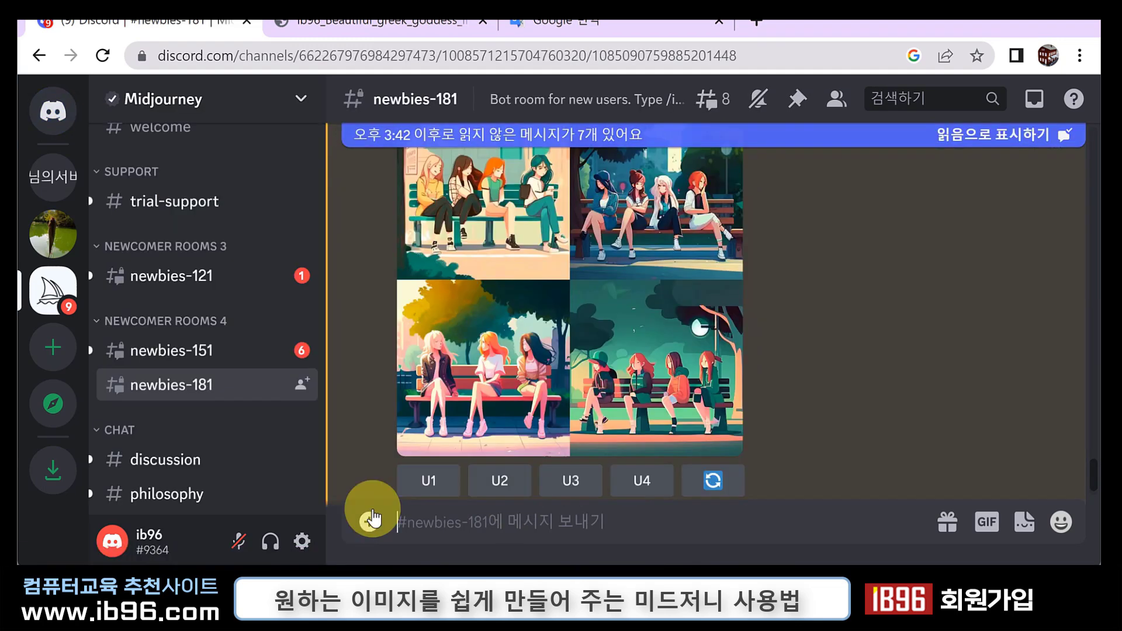
Start a new /imagine prompt with "K-pop girl group idols sitting on benches chatting and laughing, bright city park bench, animation style."
text(/imagin)
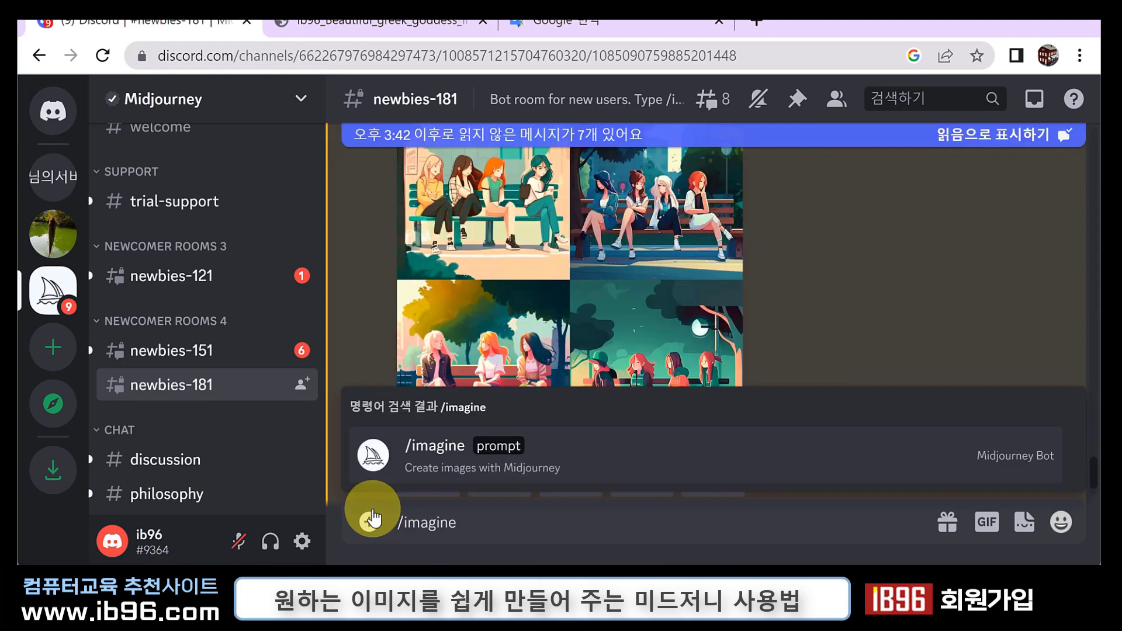
text(e)
key(space)
text(K-pop girl group idols sitting on benches chatting and laughing, bright city park bench, animation style.)
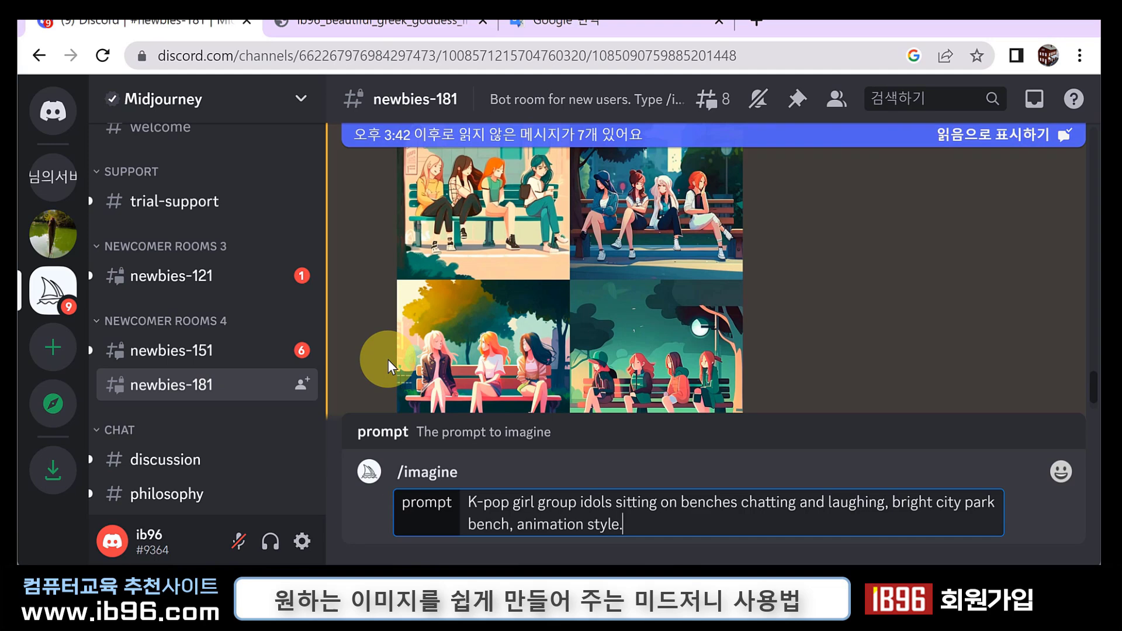
Add "realistic," before the K-pop girl group prompt, change its ending to "anime style, hyper detailed", and submit it
click(469, 502)
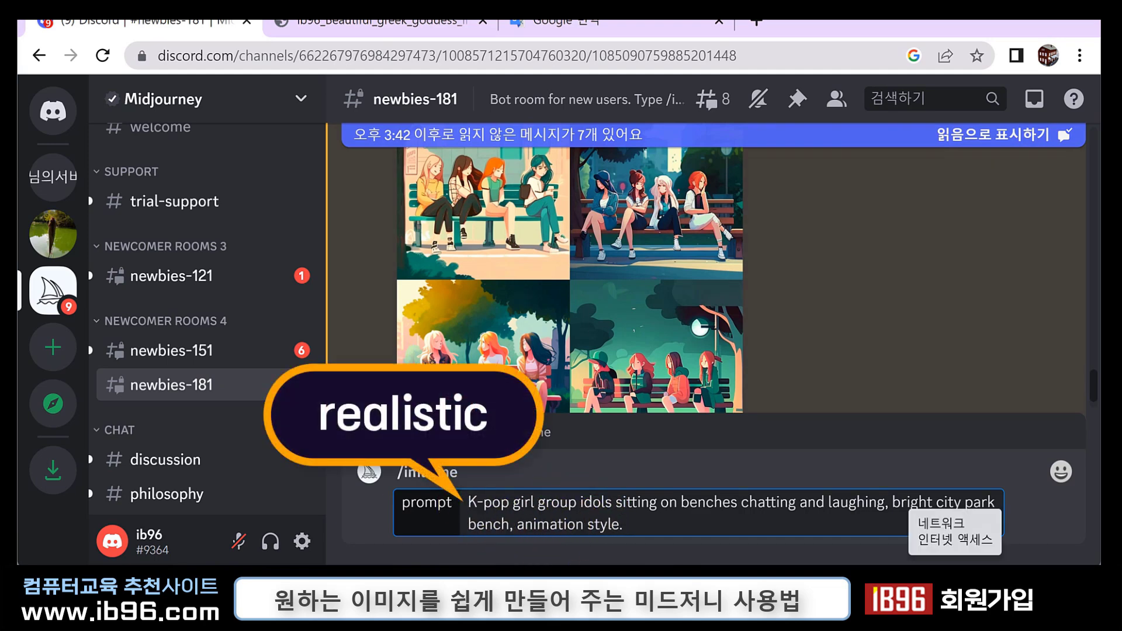
text(realistic,)
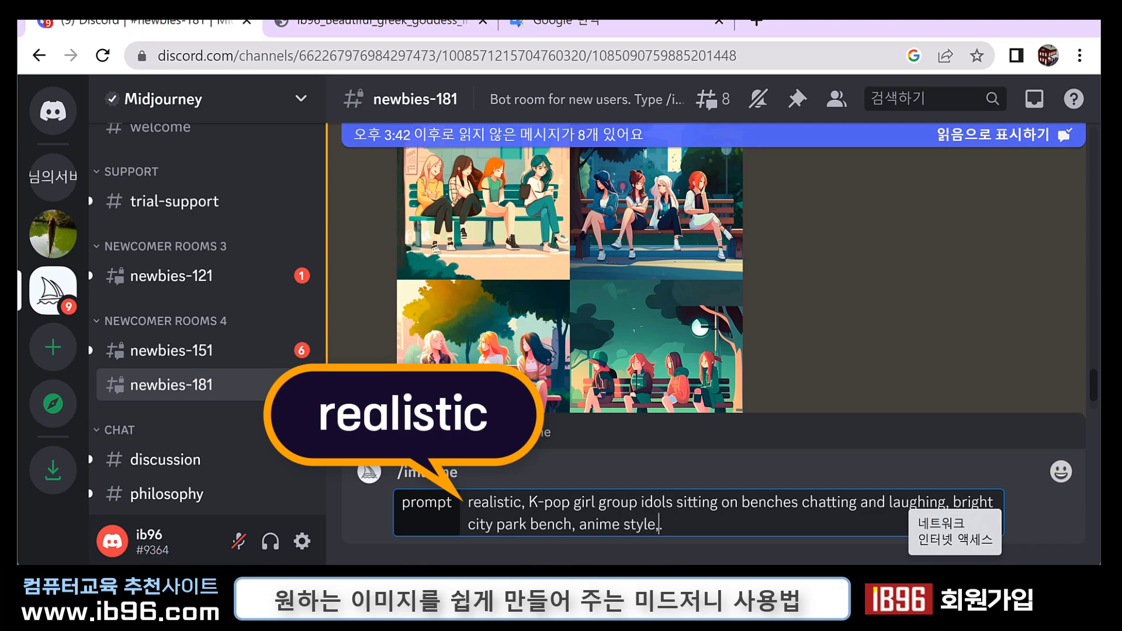
text(hyper detailed)
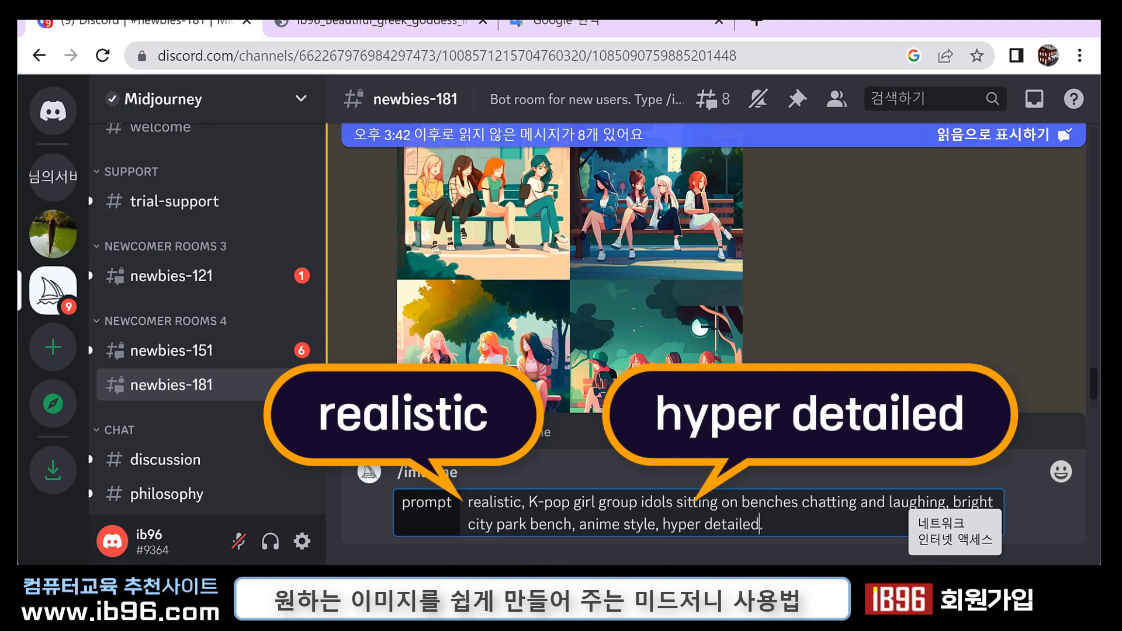
key(Return)
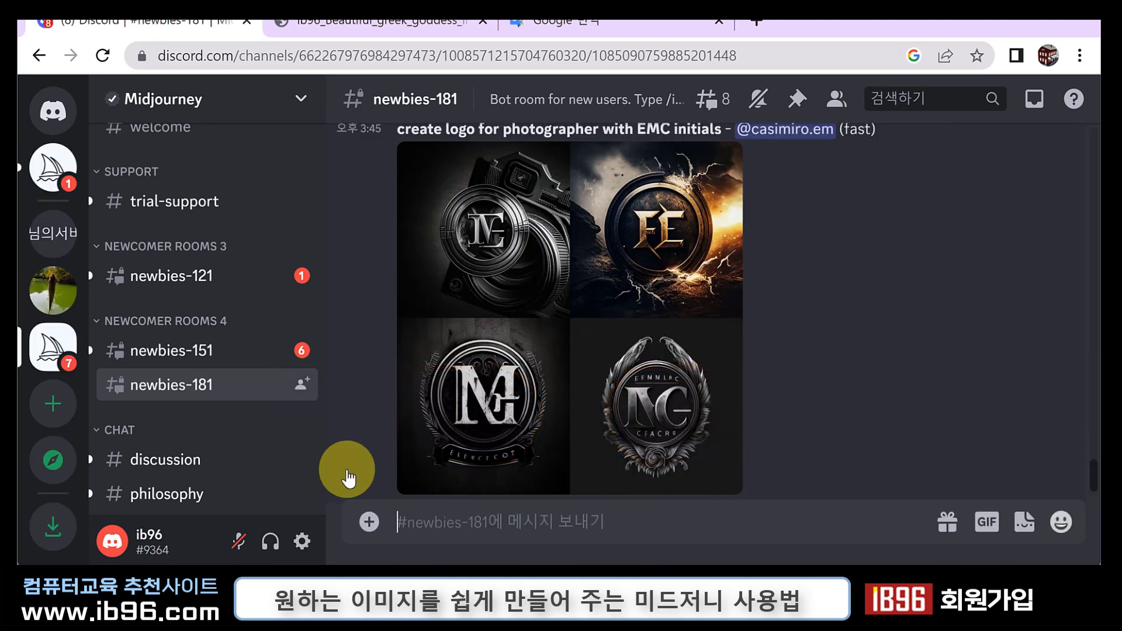
Check the new K-pop girl group images in the Midjourney Bot's direct message and channel, view them at full size, and return to Discord
click(74, 173)
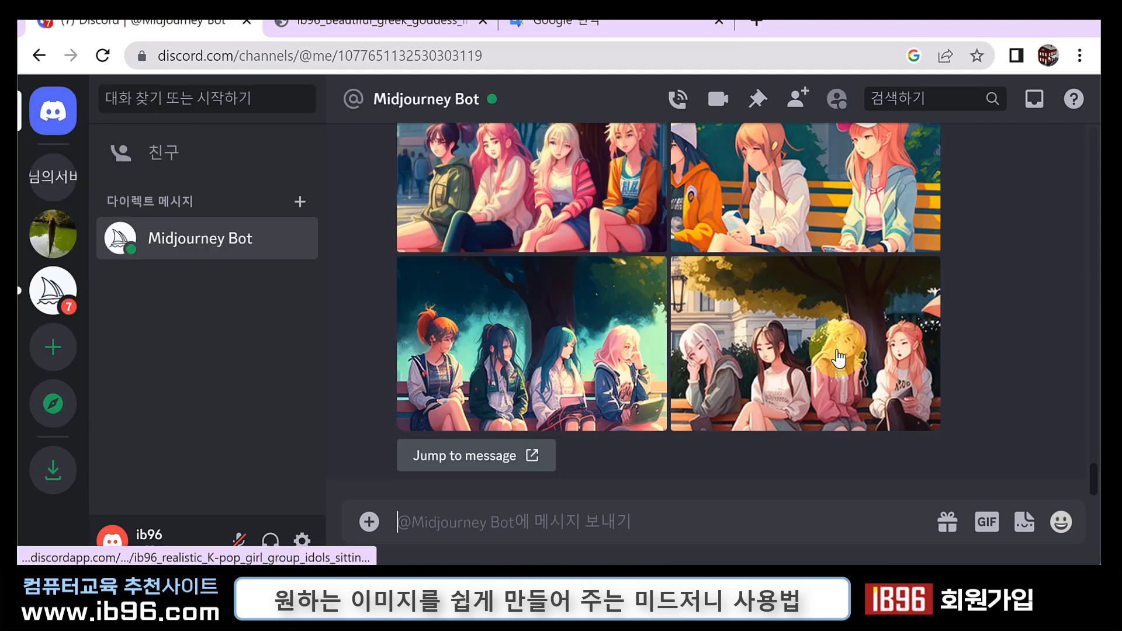
click(531, 459)
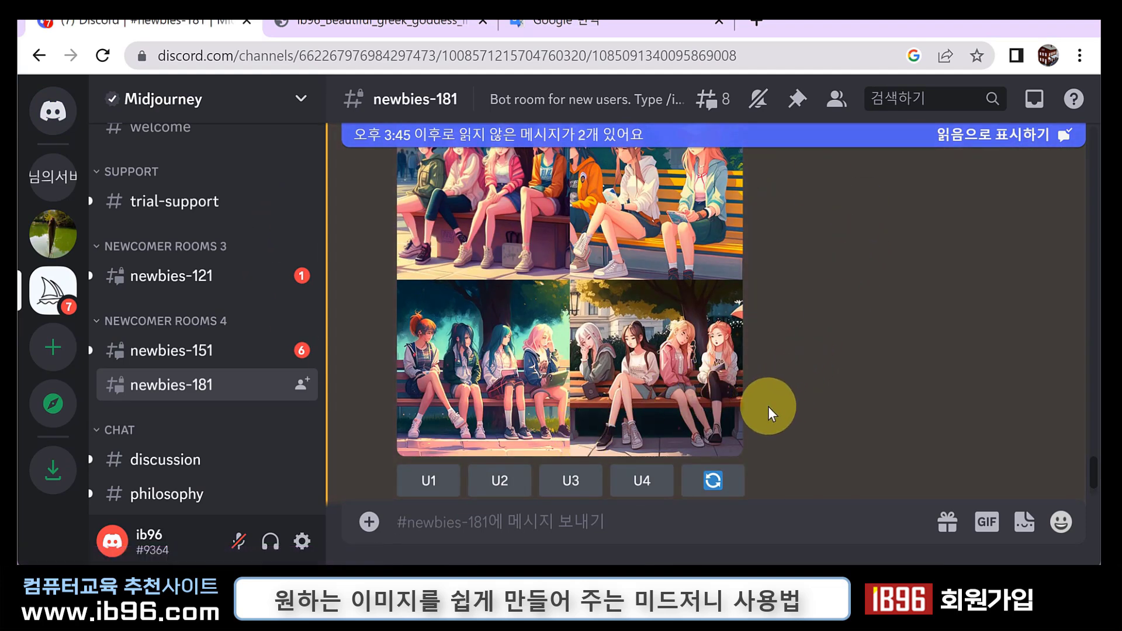
scroll(768, 405, up, 2)
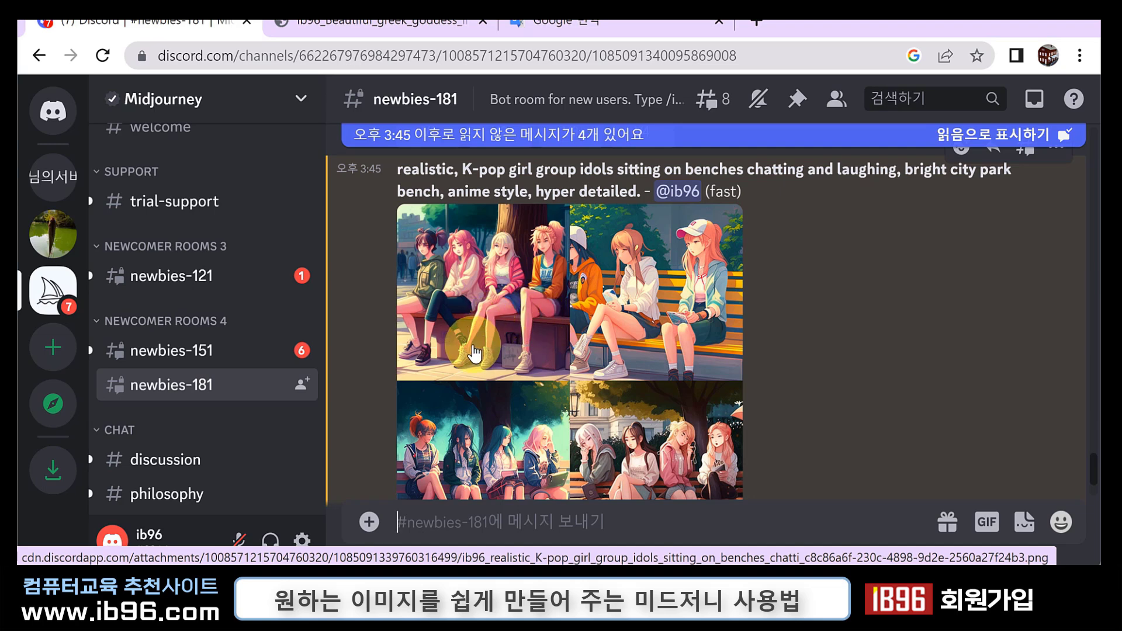
scroll(611, 351, down, 2)
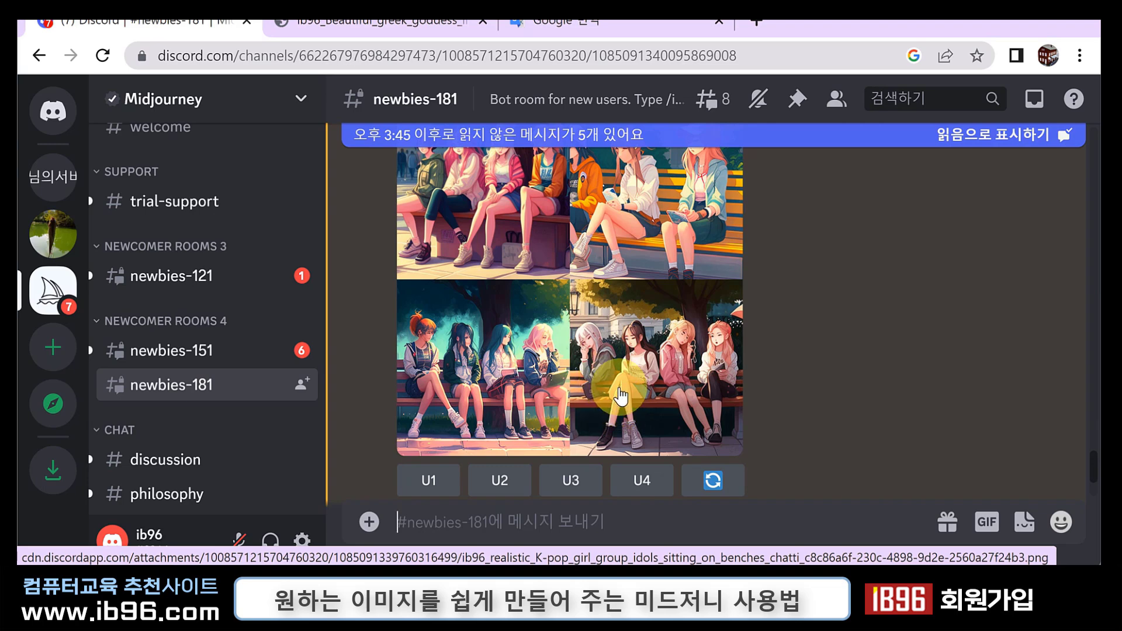
click(619, 404)
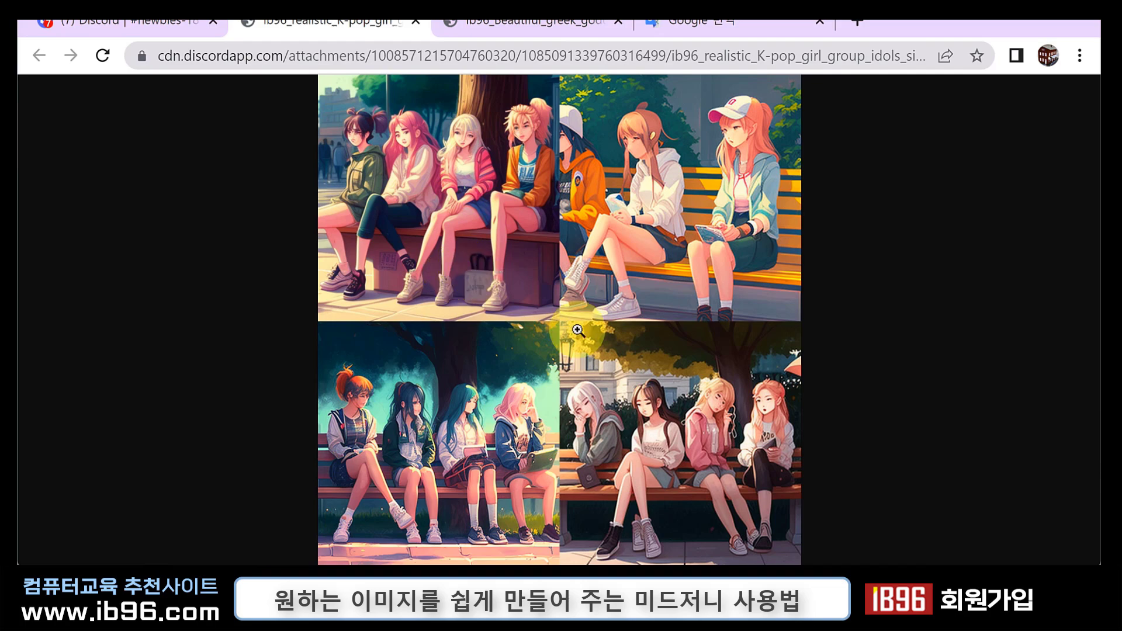
key(ctrl+w)
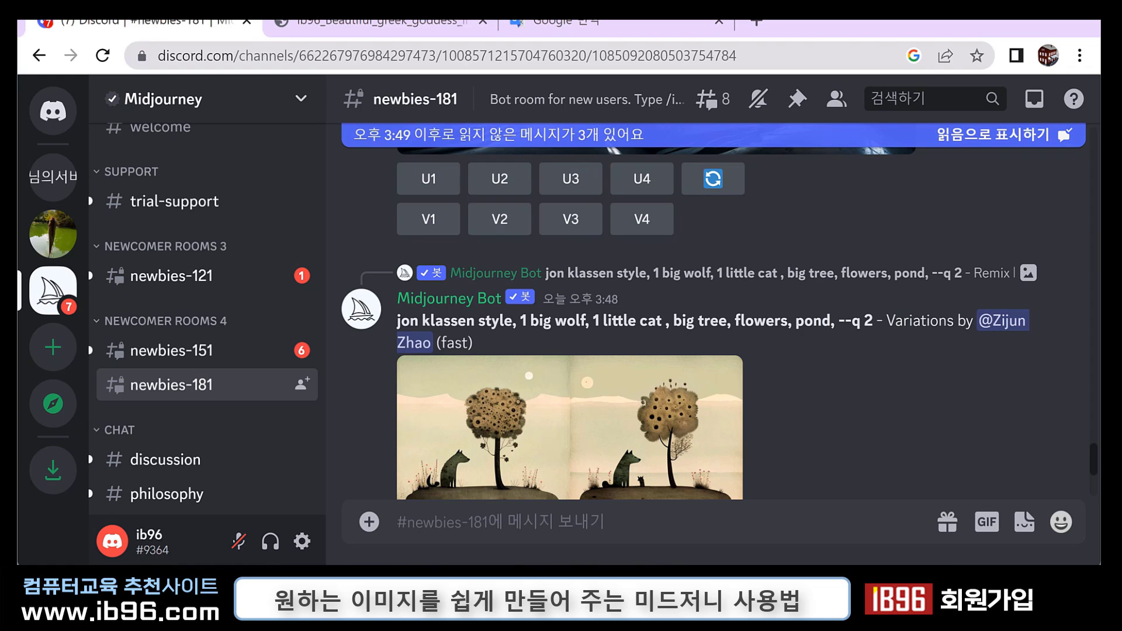
Paste the long "k-pop idol focus on you with smile in the morning, photorealistic" prompt ending in --ar 16:9 into /imagine, review its keywords, and submit it
key(ctrl+v)
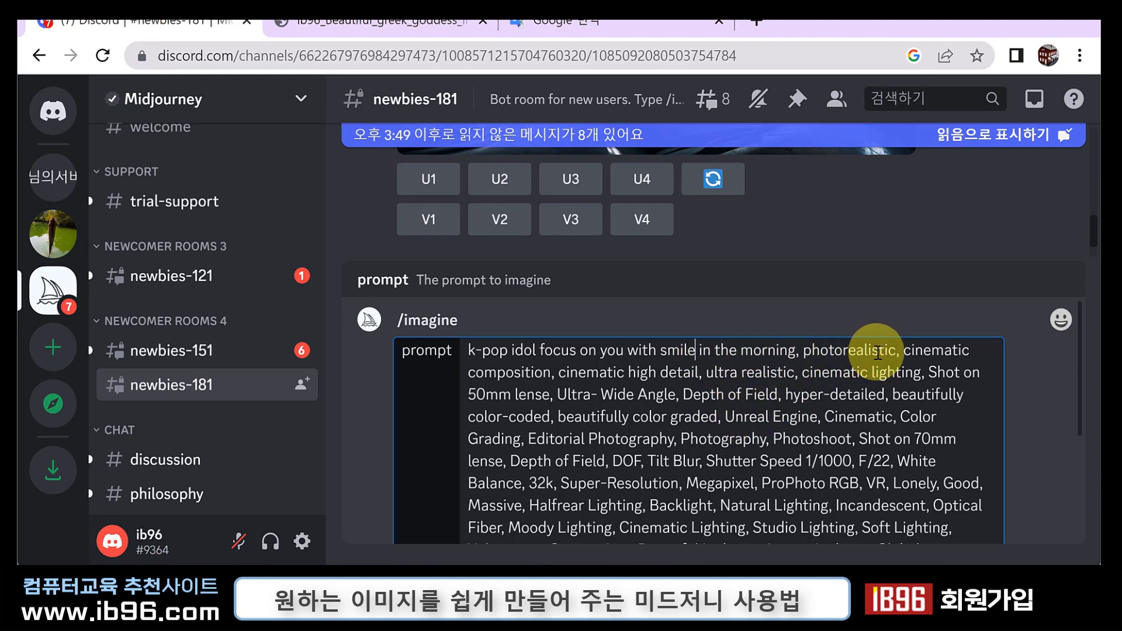
click(904, 352)
drag(905, 352, 968, 350)
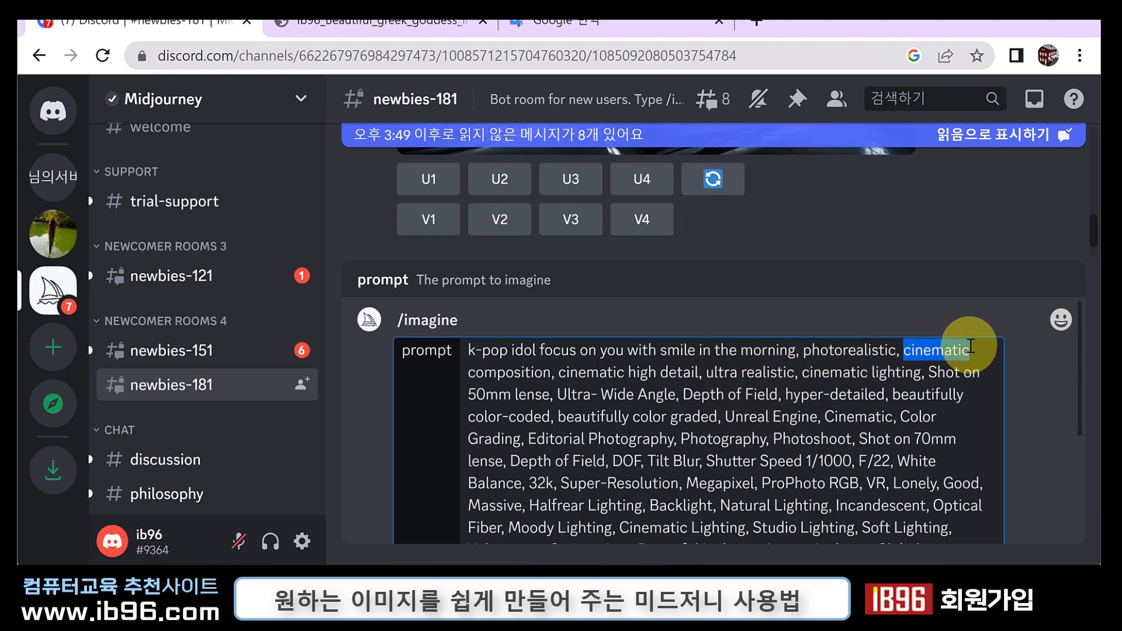
drag(569, 397, 678, 397)
scroll(698, 369, down, 3)
drag(704, 362, 923, 360)
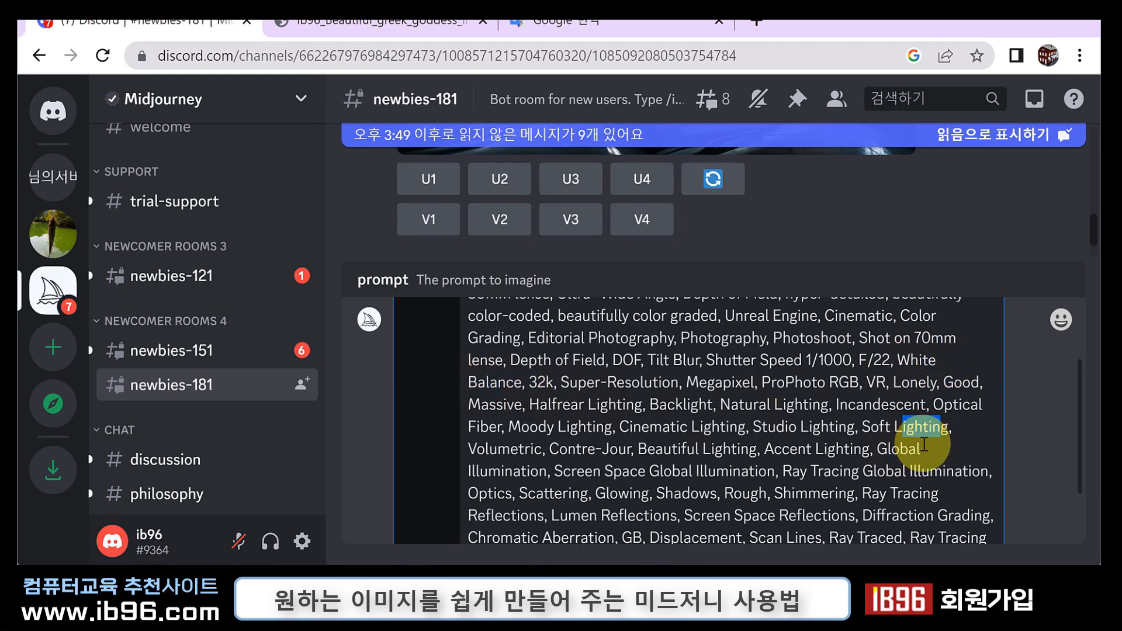
drag(954, 428, 893, 427)
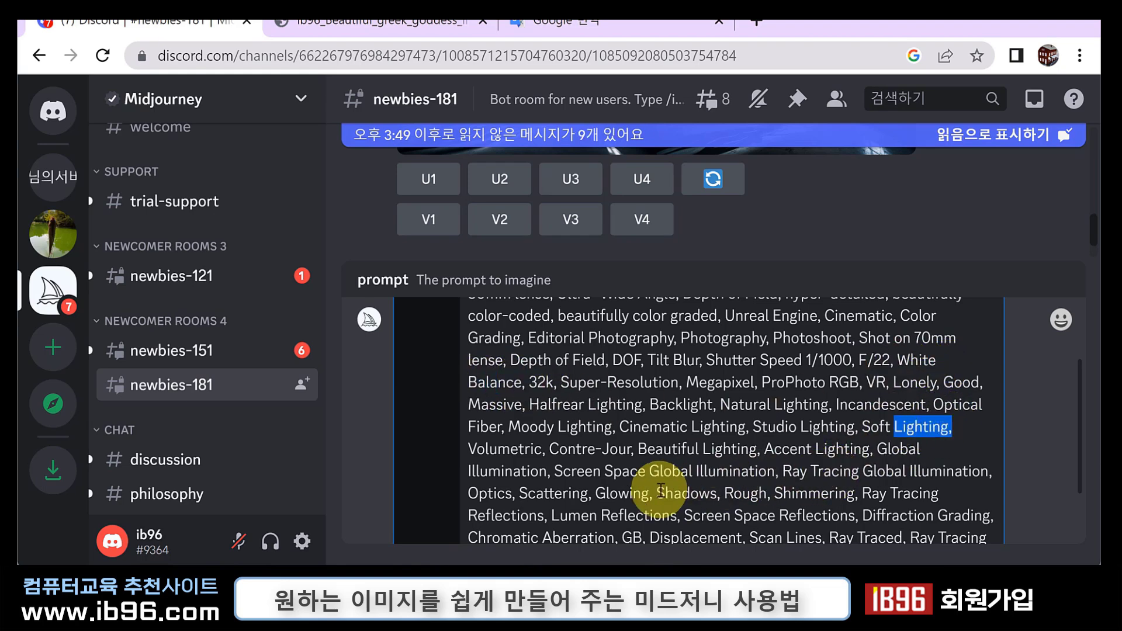
scroll(809, 510, down, 2)
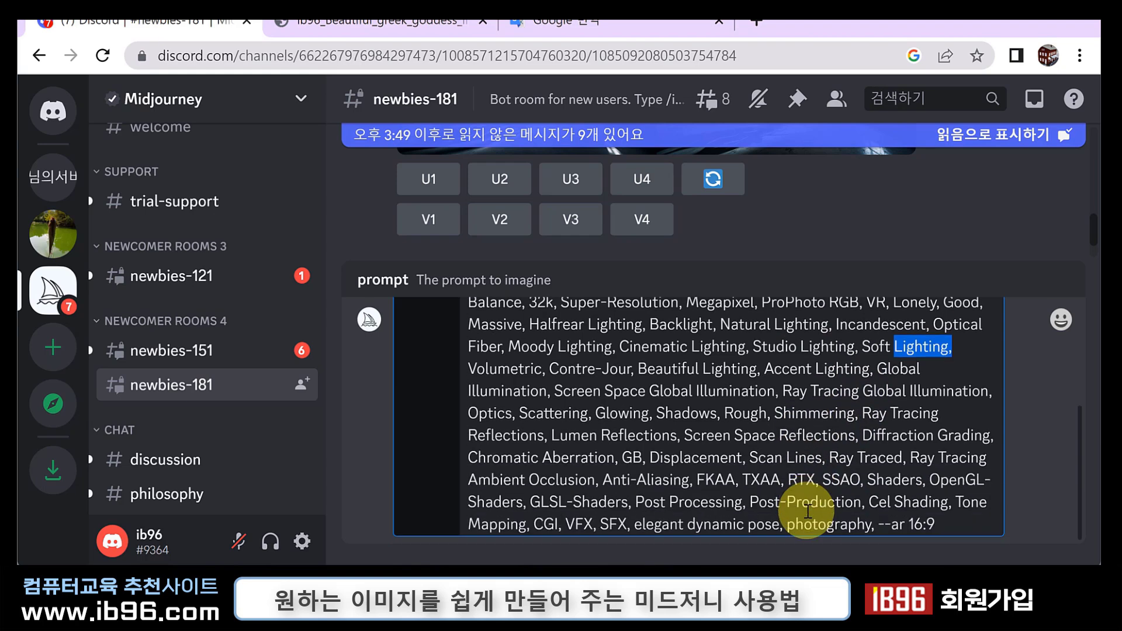
click(956, 524)
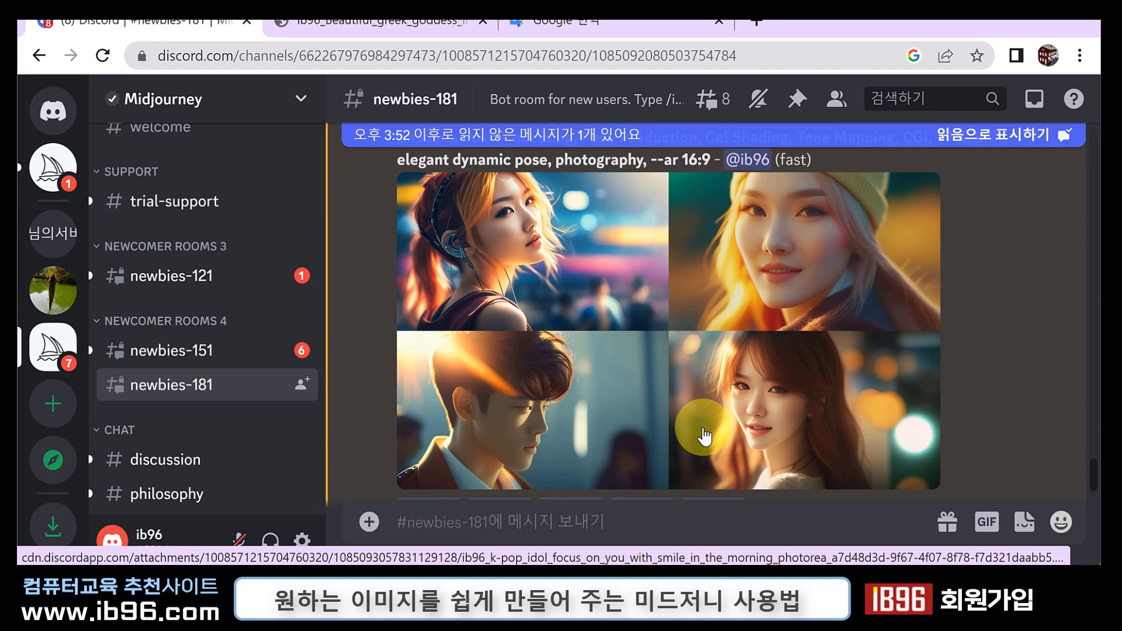
Browse the newbies-181 channel to examine the prompts and images that other members have generated
scroll(705, 435, down, 10)
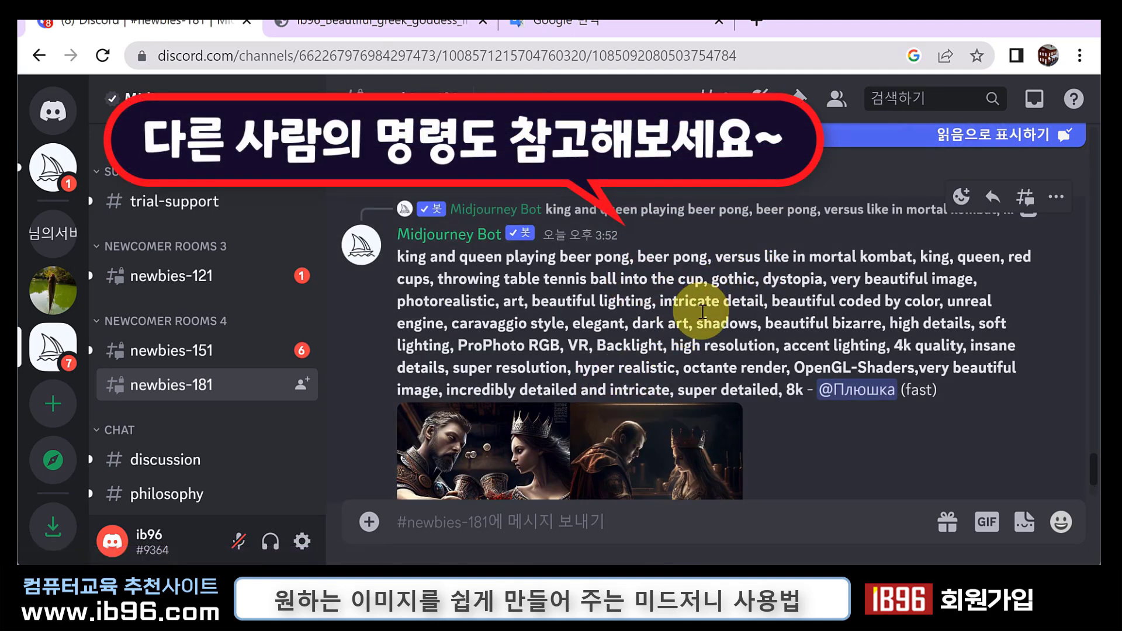
scroll(613, 461, down, 3)
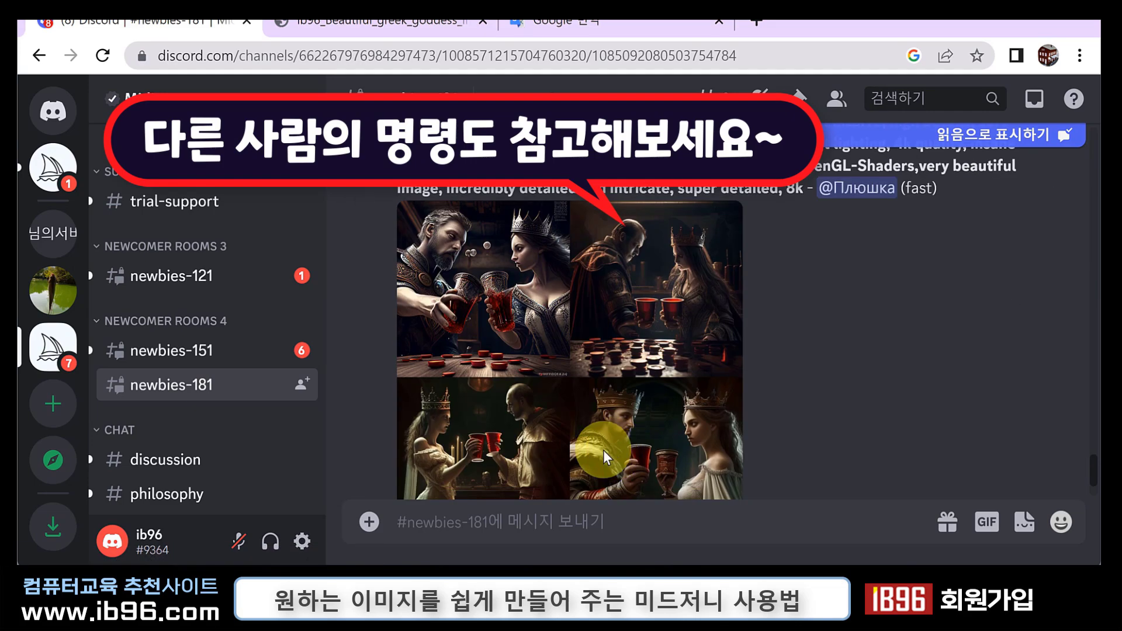
scroll(551, 350, up, 3)
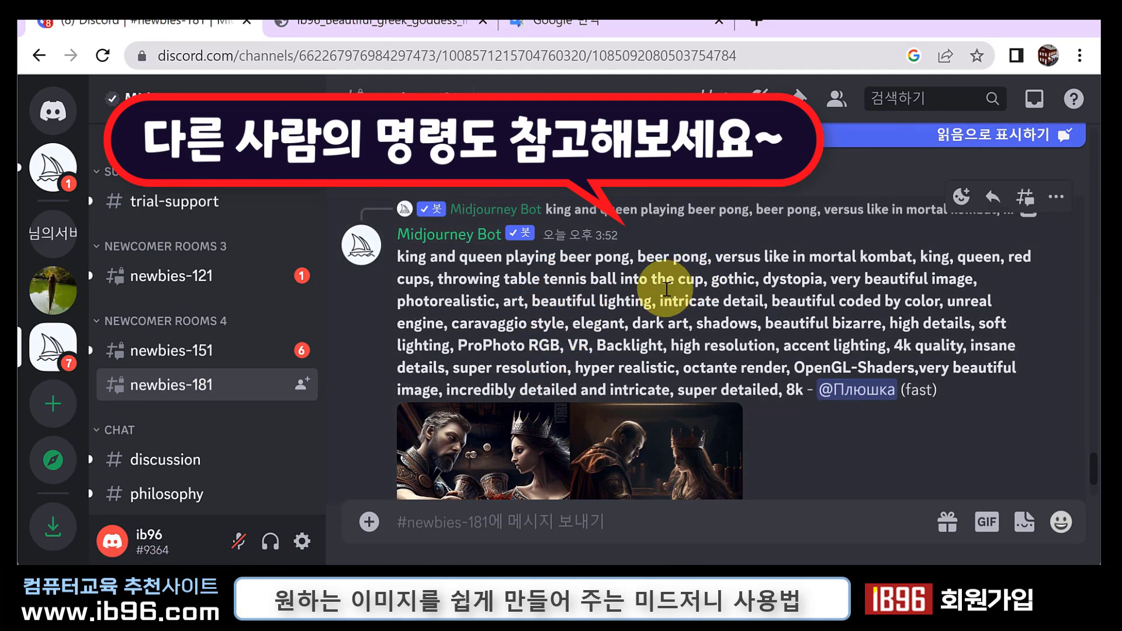
scroll(643, 400, up, 3)
scroll(643, 400, up, 5)
scroll(640, 401, down, 3)
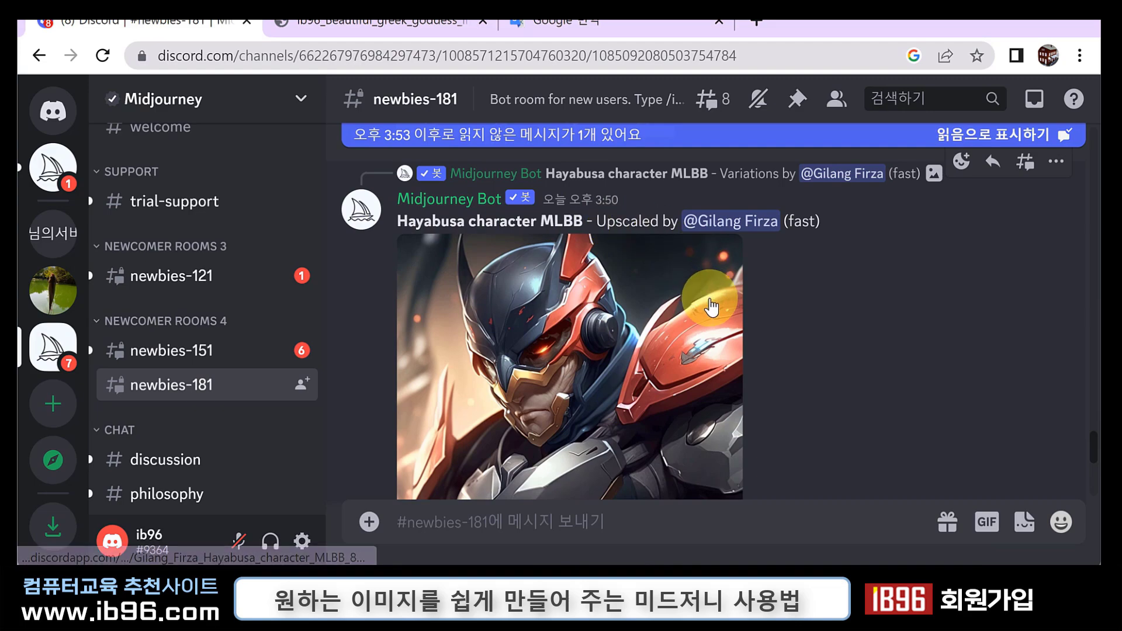
scroll(690, 363, up, 5)
scroll(661, 418, down, 2)
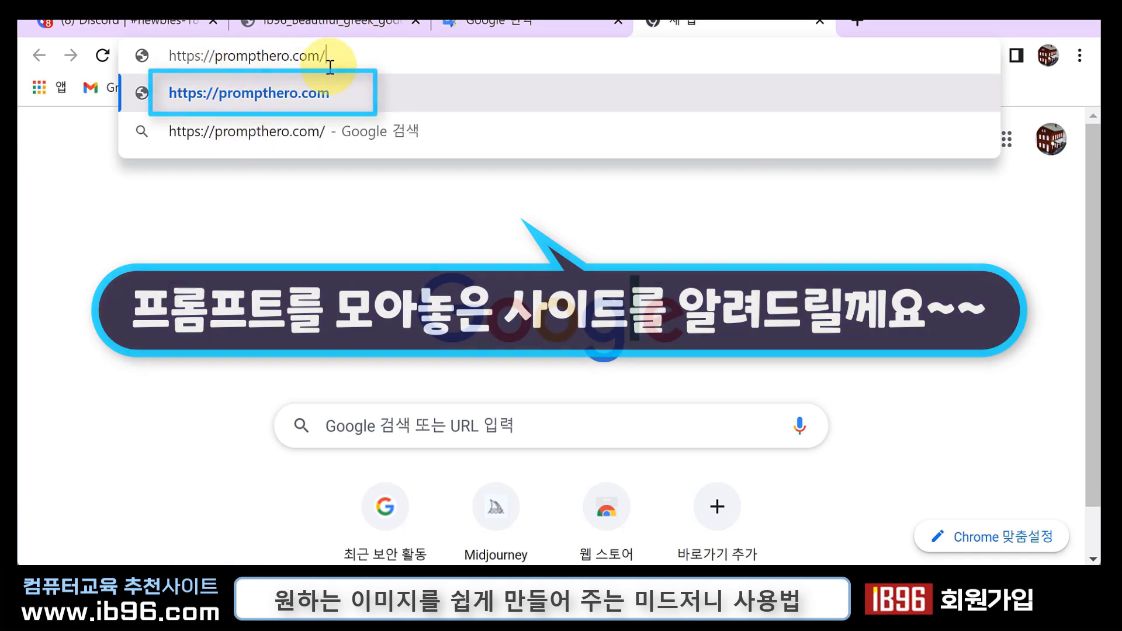
key(Return)
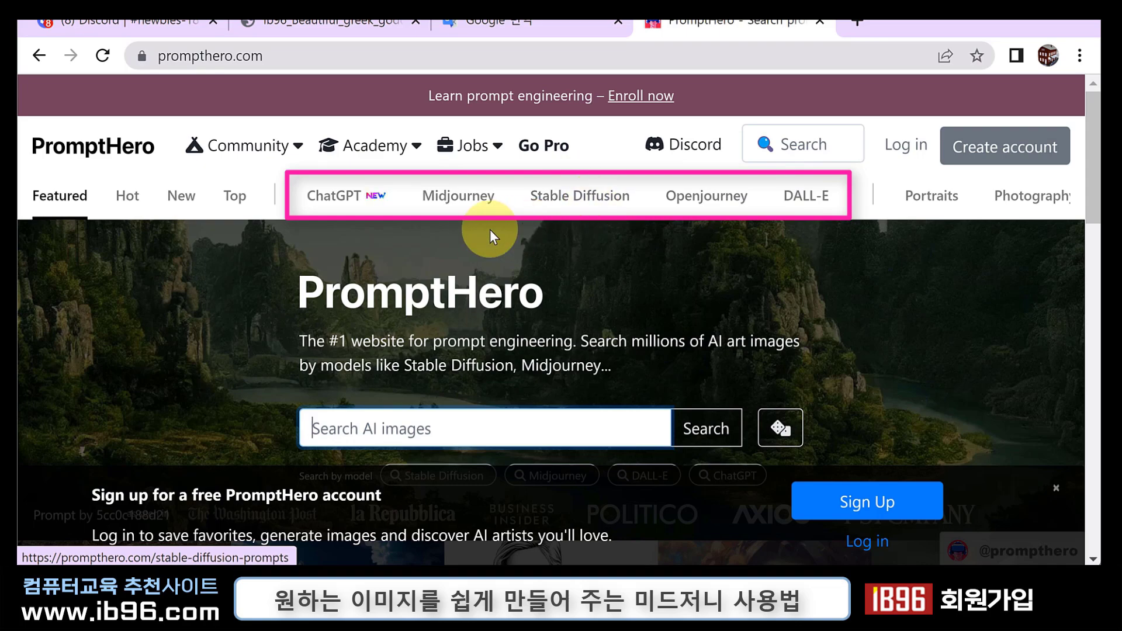
click(471, 204)
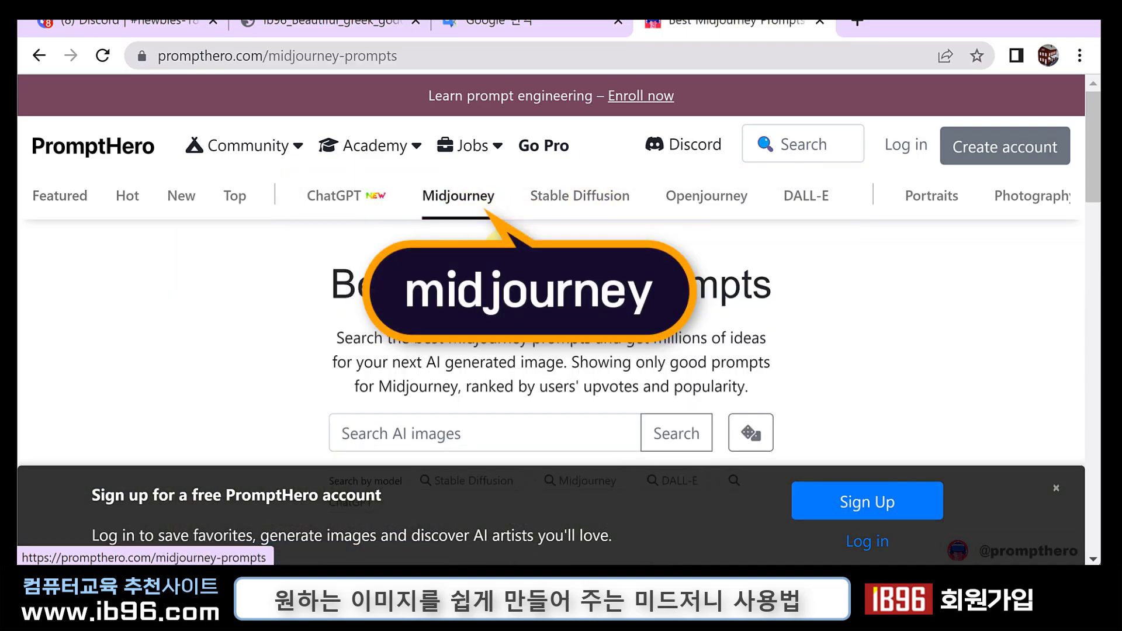
scroll(522, 272, down, 10)
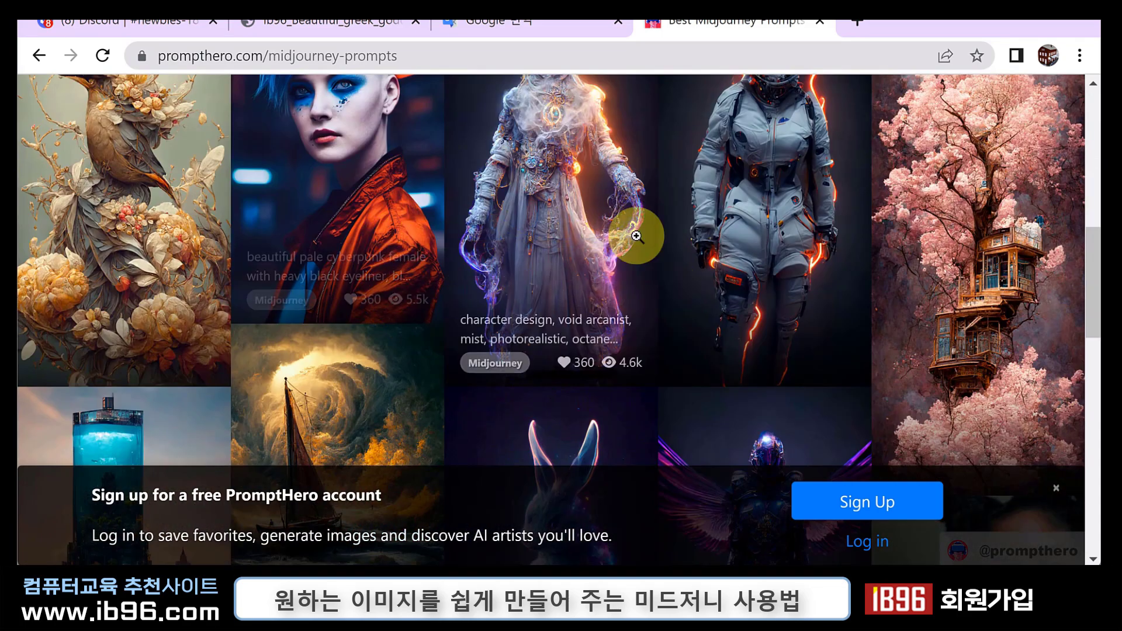
scroll(889, 271, down, 2)
scroll(889, 272, up, 3)
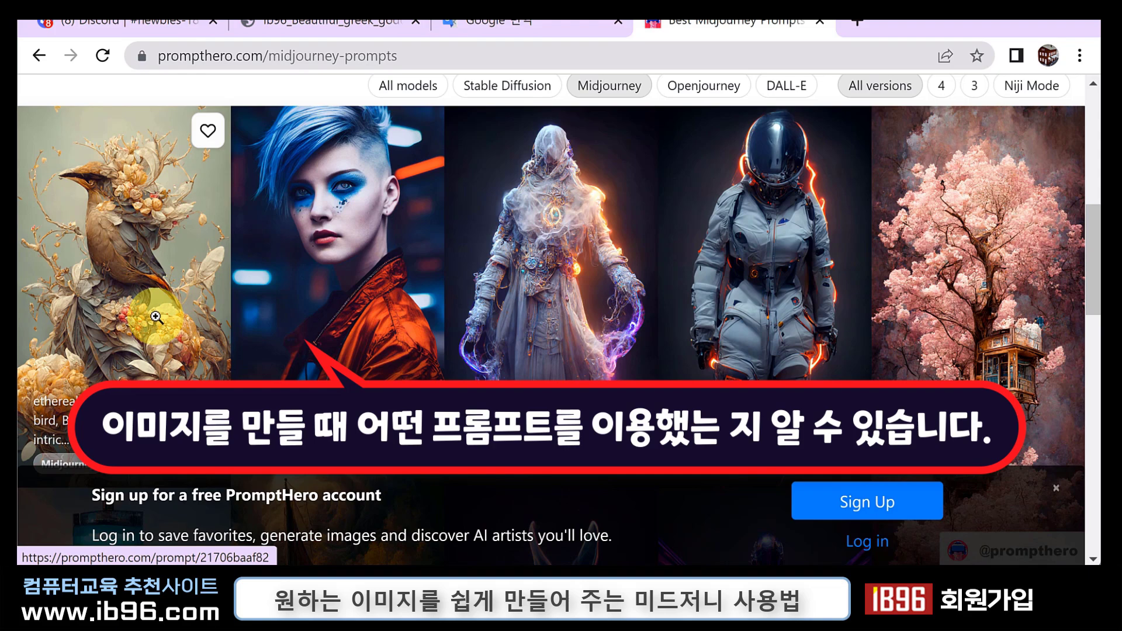
Open the ethereal Bohemian Waxwing bird image's page and copy its full prompt
click(143, 284)
scroll(378, 335, down, 3)
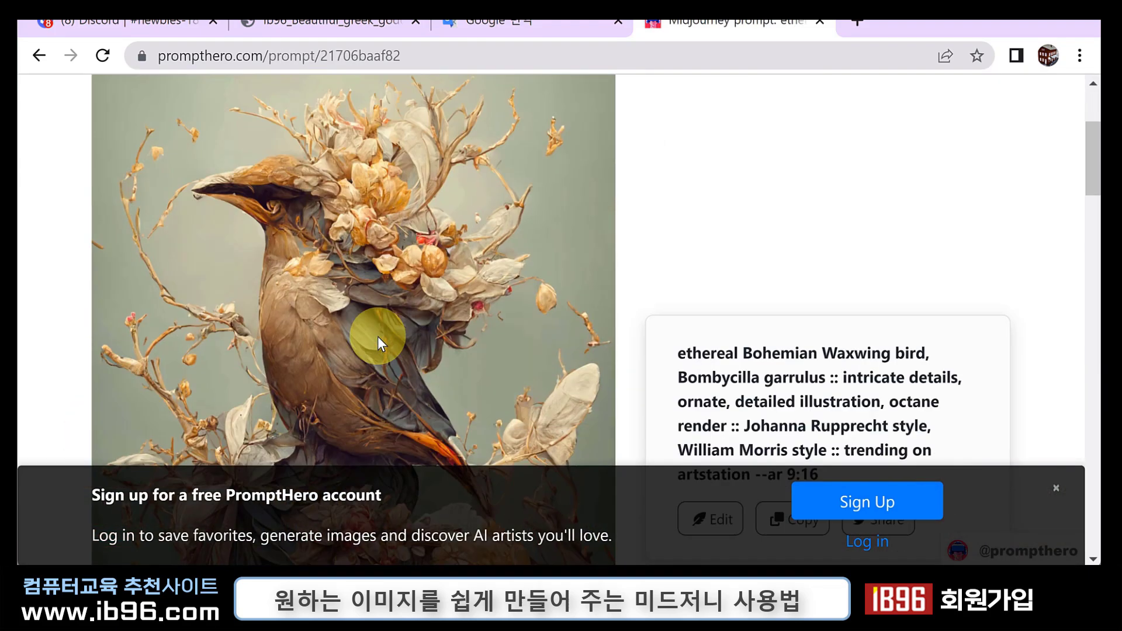
scroll(373, 269, down, 3)
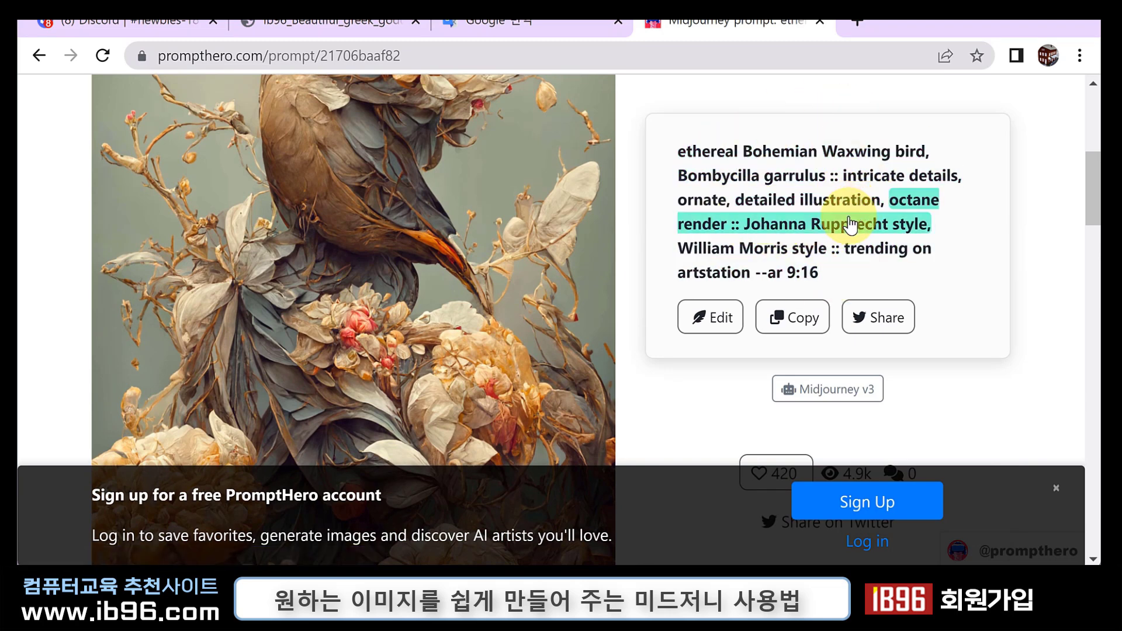
click(813, 319)
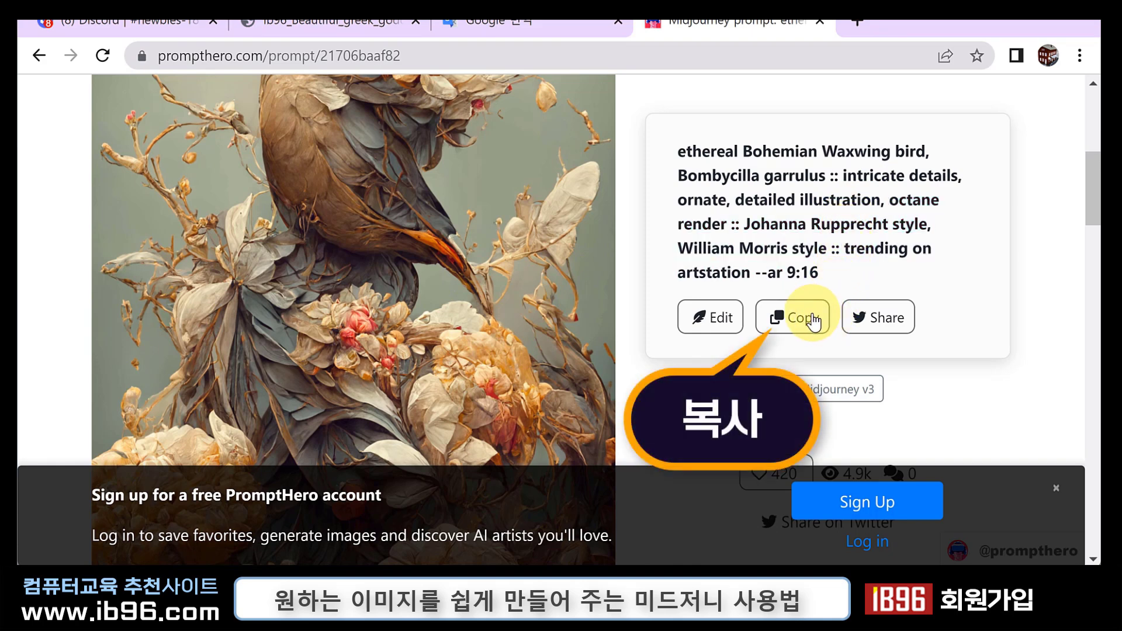
Switch to Google Translate and replace the source text with the copied bird prompt to translate it from English into Korean
click(514, 27)
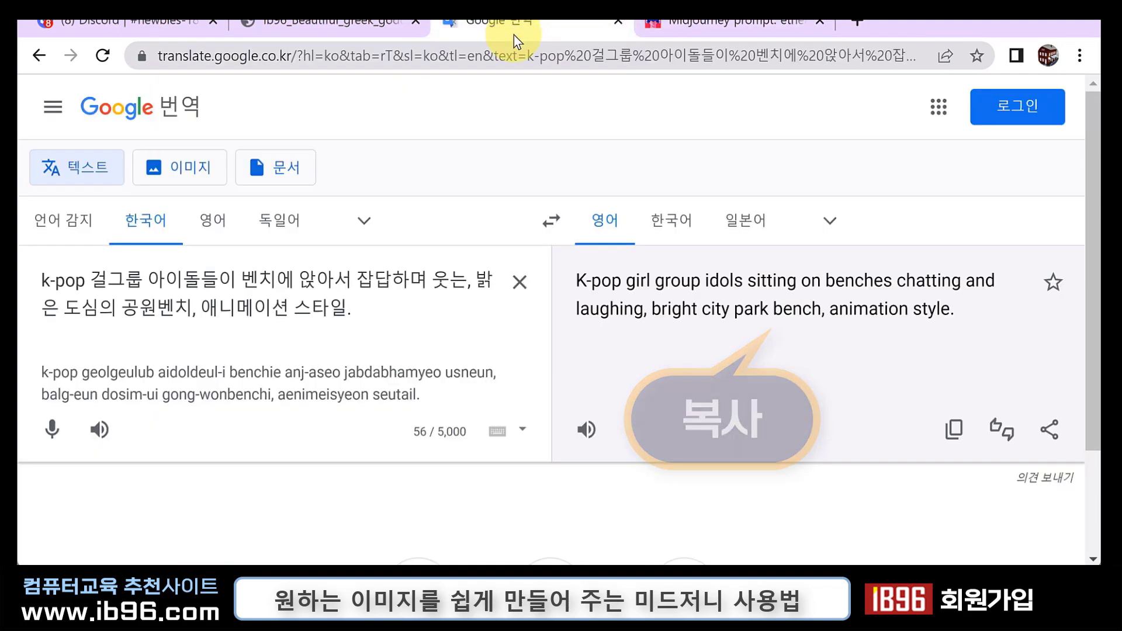
key(ctrl+a)
key(ctrl+v)
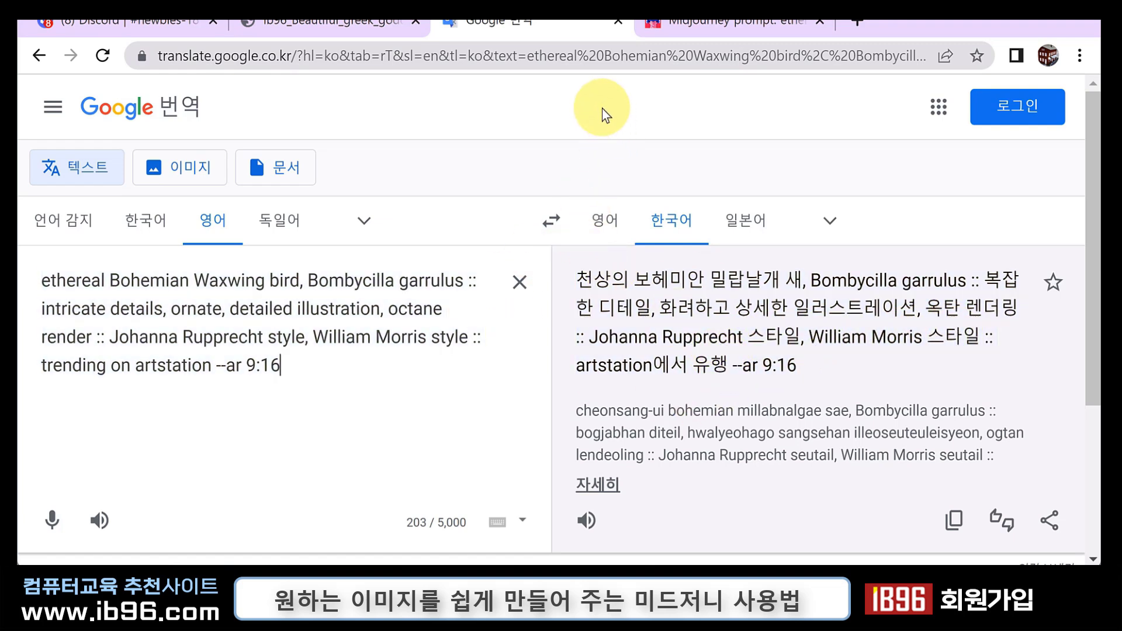
Return to the bird prompt's page on PromptHero and dismiss the free account sign-up banner
click(700, 31)
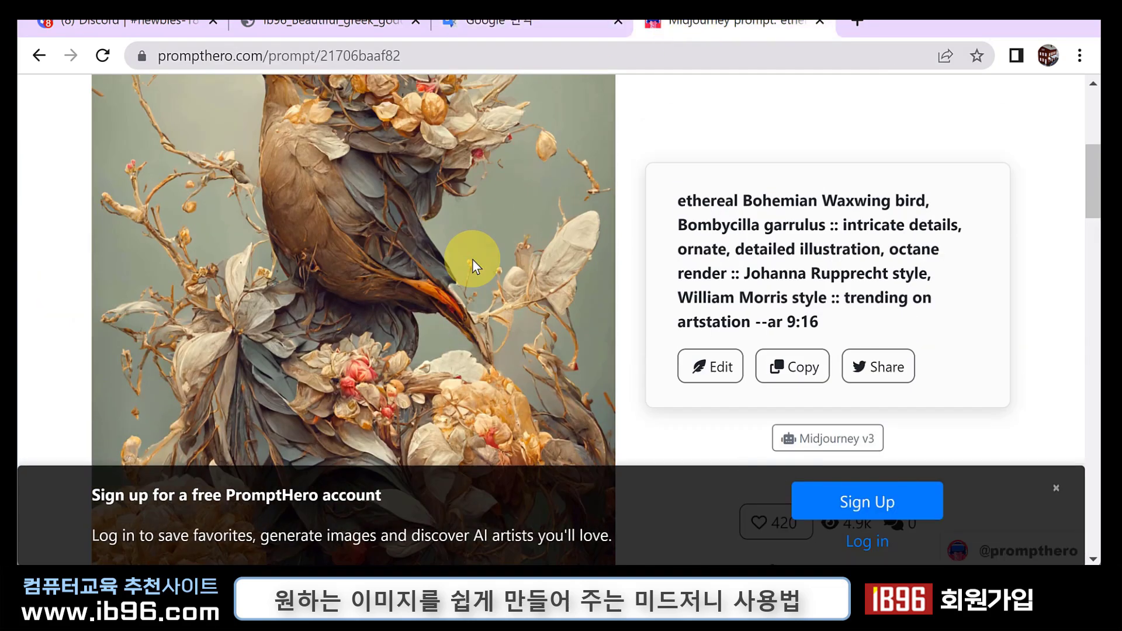
scroll(469, 269, down, 2)
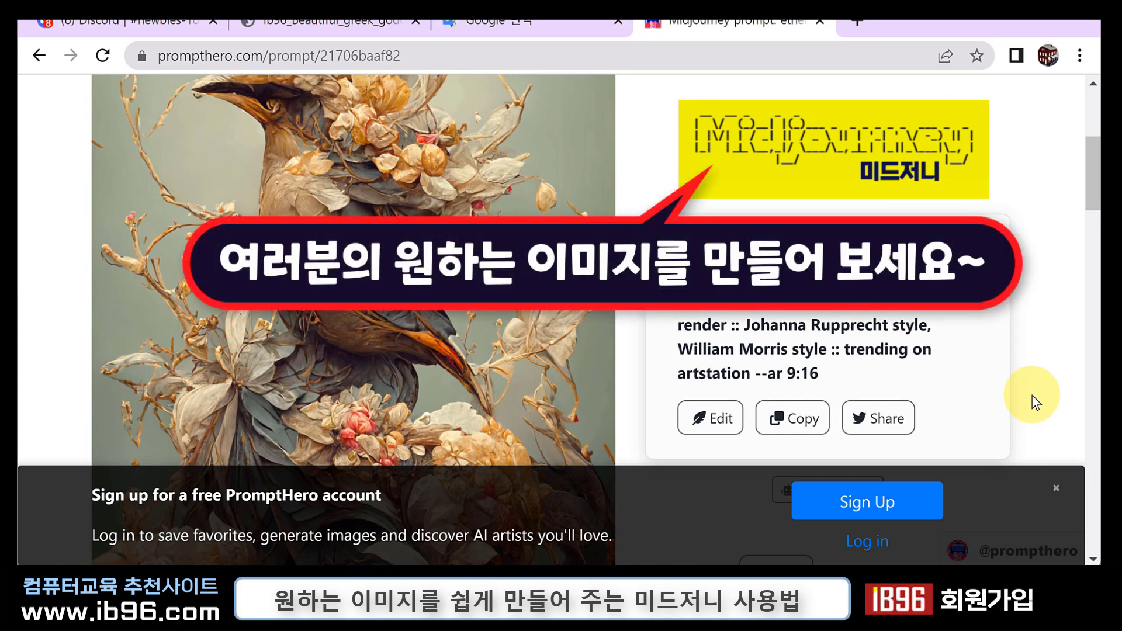
click(1056, 487)
scroll(1002, 405, up, 2)
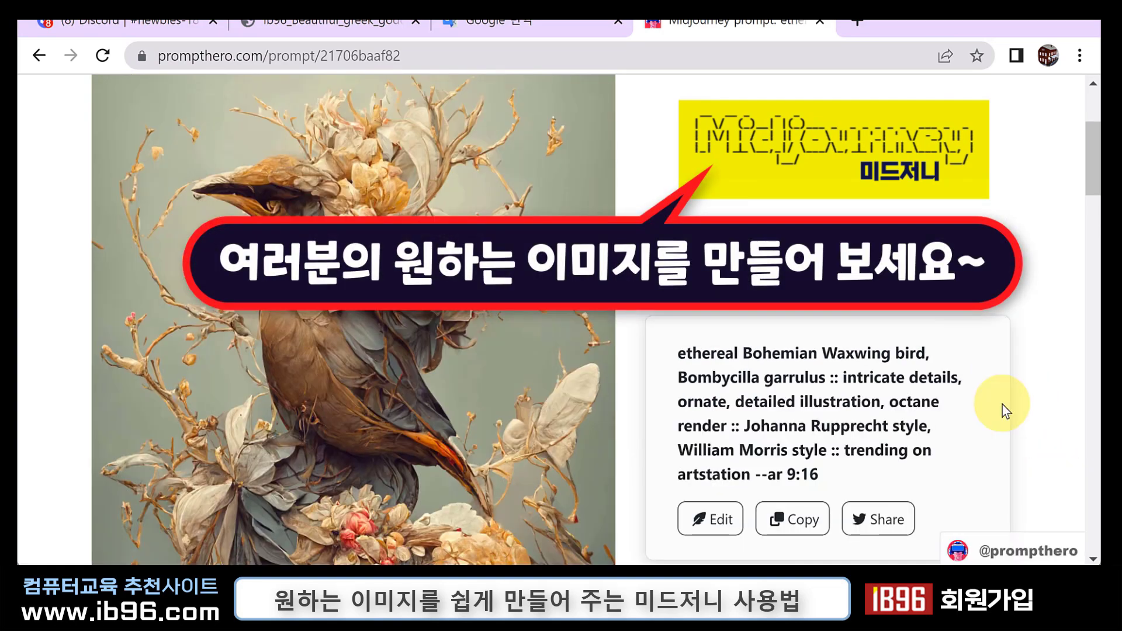